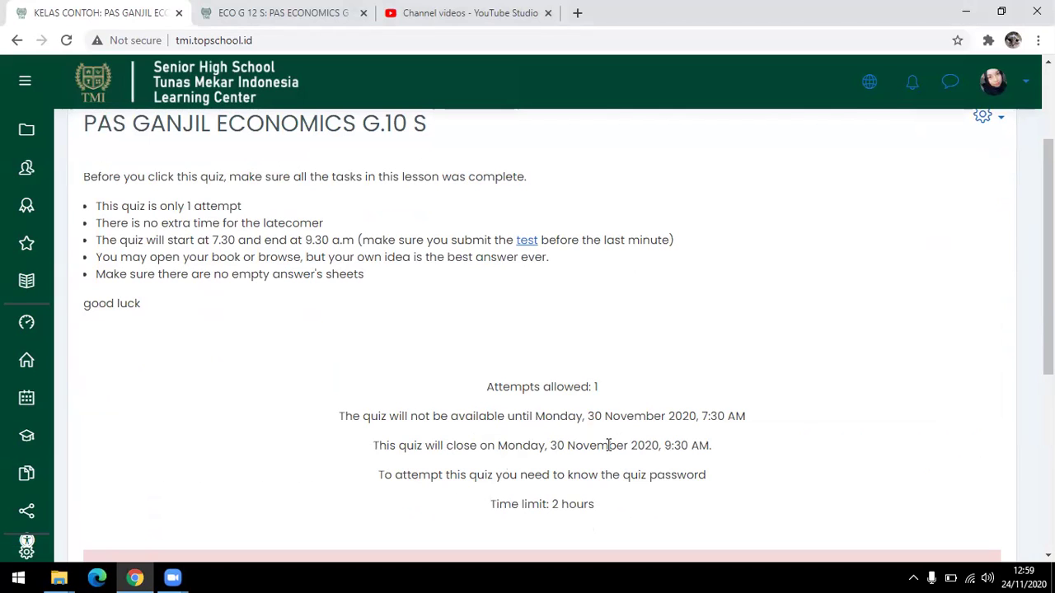
Open the PAS GANJIL ECONOMICS G.10 S quiz for editing its questions
{"action": "scroll", "coordinate": [609, 445], "scroll_direction": "down", "scroll_amount": 1}
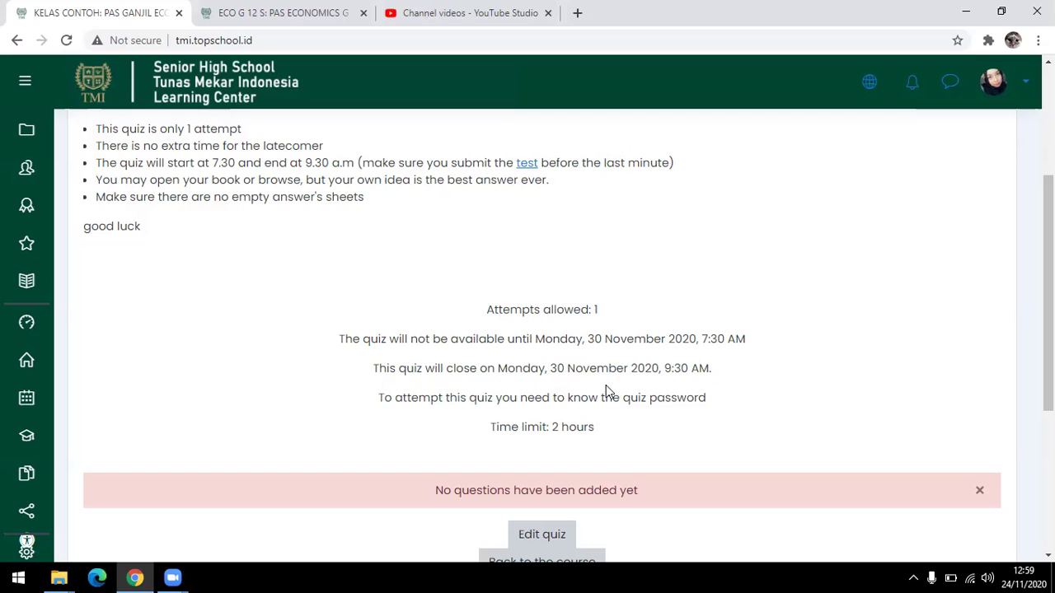
{"action": "scroll", "coordinate": [606, 386], "scroll_direction": "down", "scroll_amount": 1}
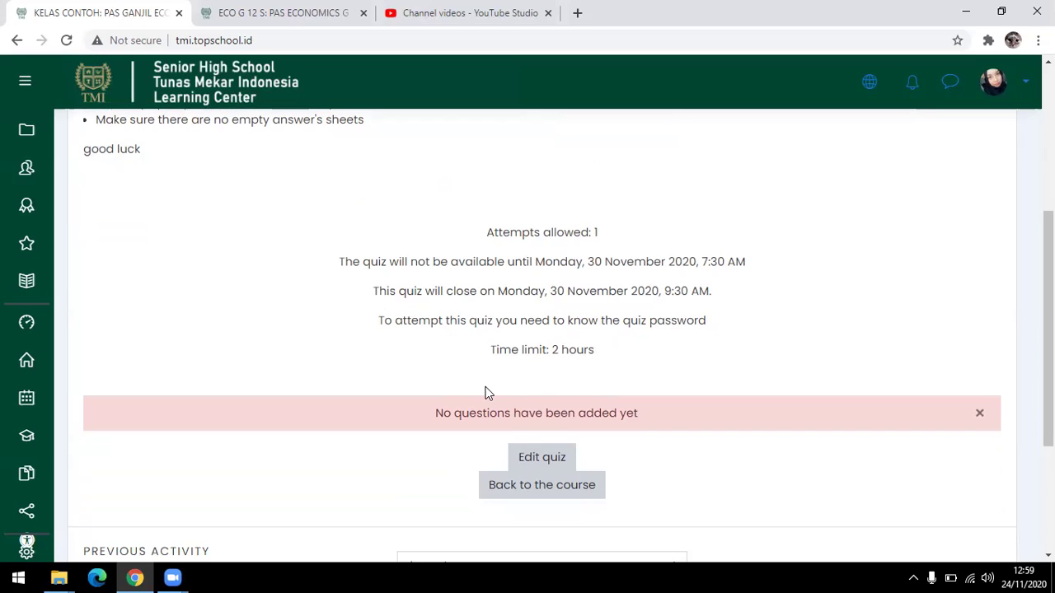
{"action": "left_click", "coordinate": [533, 470]}
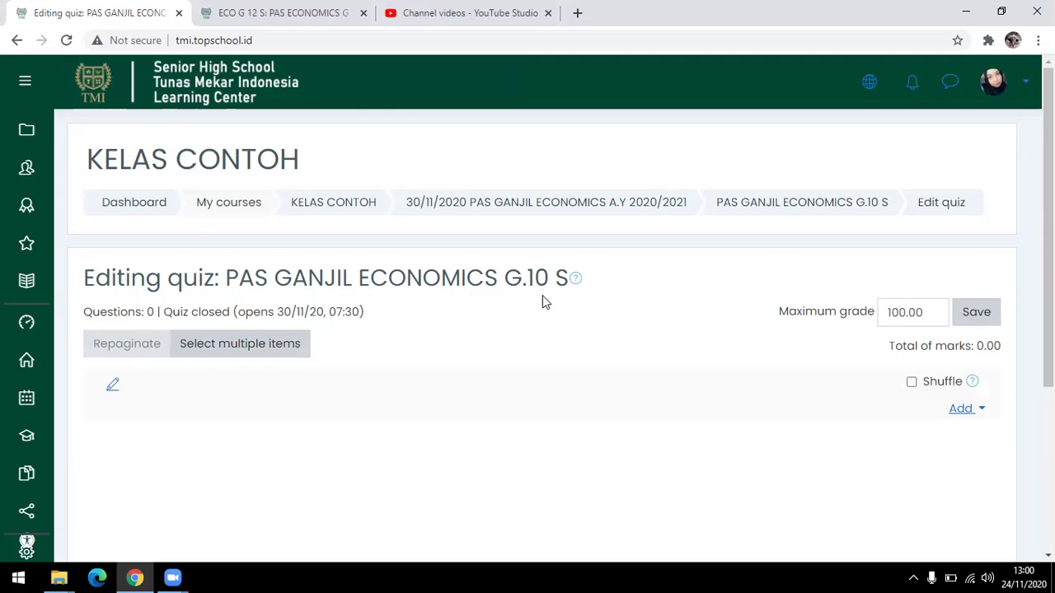
Save the quiz's maximum grade as 100.00 and turn on shuffling of the questions
{"action": "left_click", "coordinate": [915, 312]}
{"action": "key", "text": "BackSpace"}
{"action": "key", "text": "Left"}
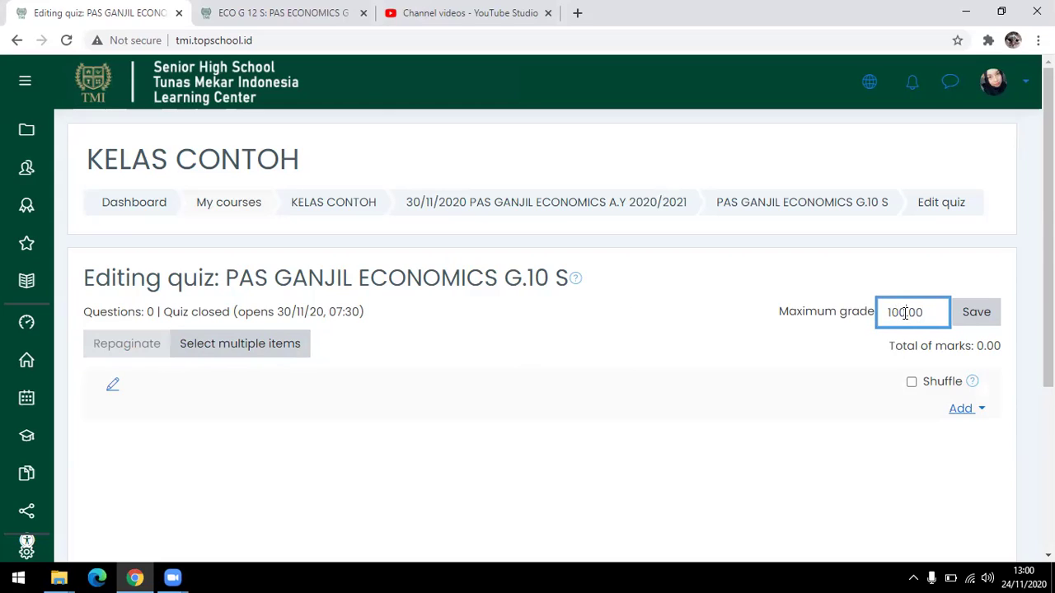
{"action": "type", "text": "."}
{"action": "left_click", "coordinate": [974, 317]}
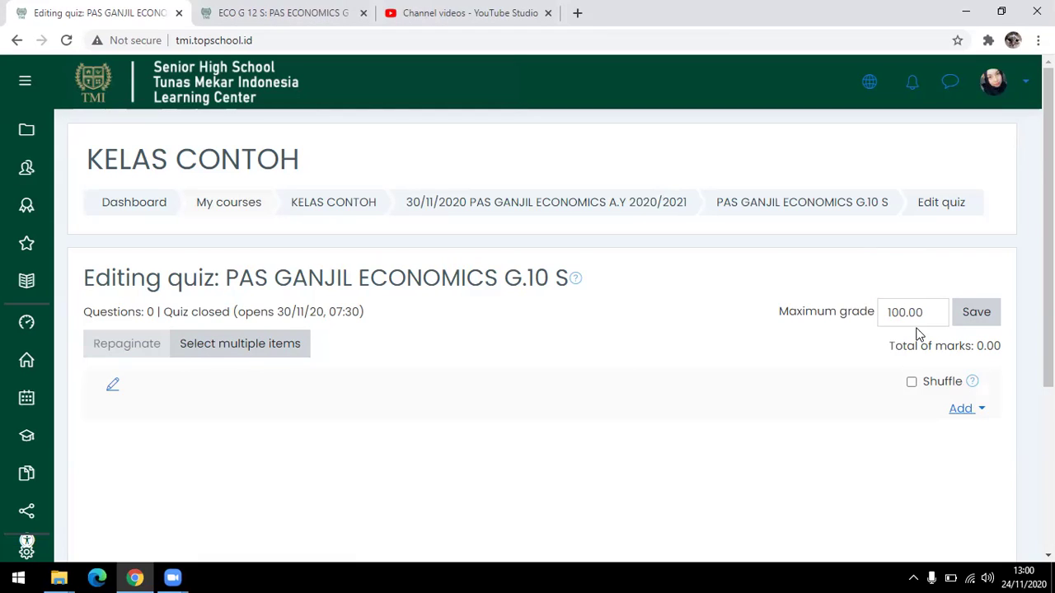
{"action": "left_click", "coordinate": [911, 384]}
Add a new question of the Multiple choice type to the quiz
{"action": "left_click", "coordinate": [980, 411]}
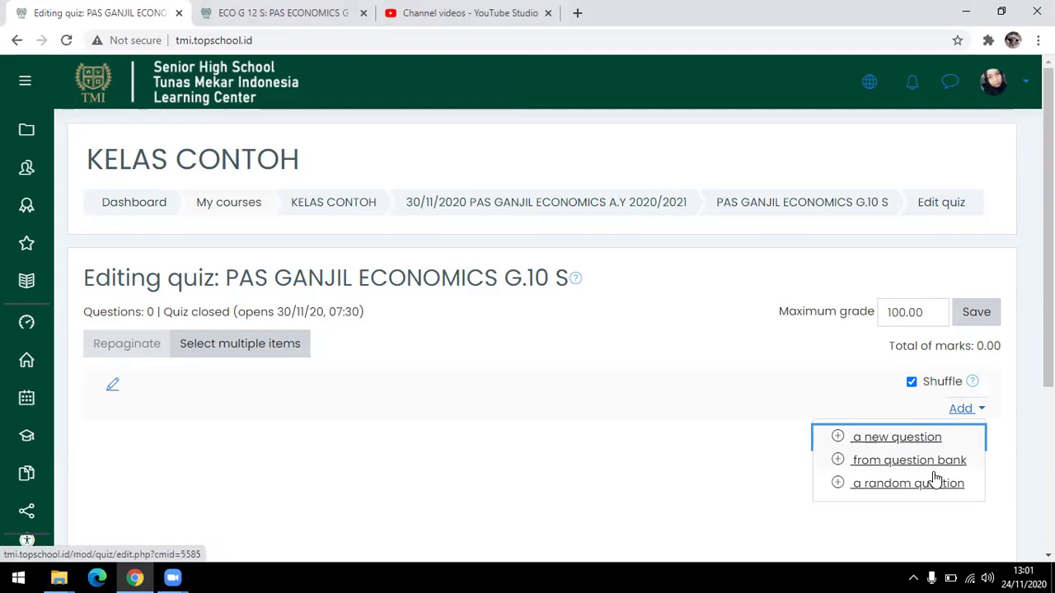
{"action": "left_click", "coordinate": [896, 446]}
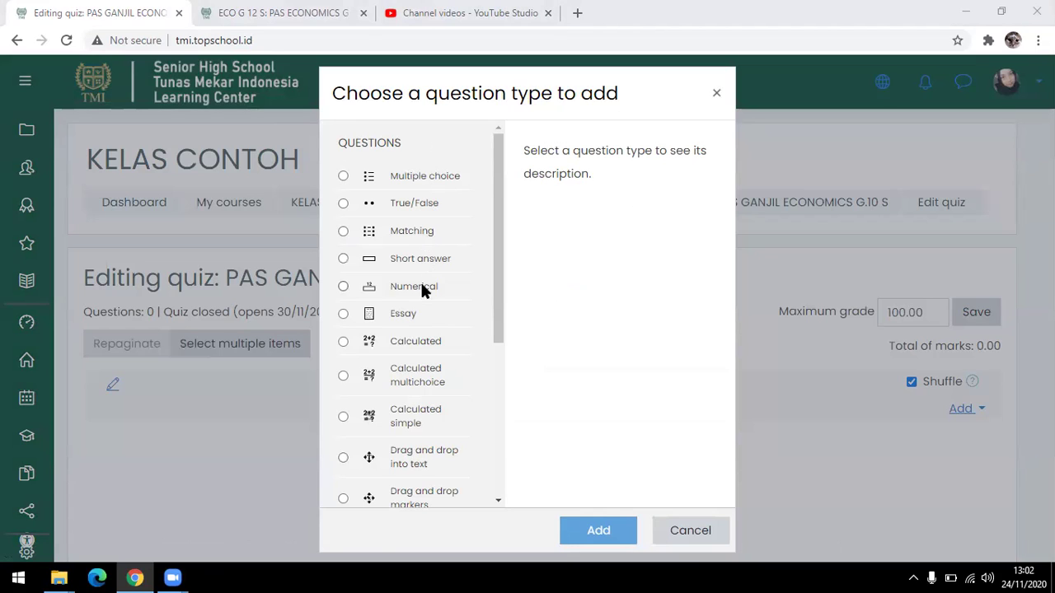
{"action": "scroll", "coordinate": [421, 289], "scroll_direction": "down", "scroll_amount": 4}
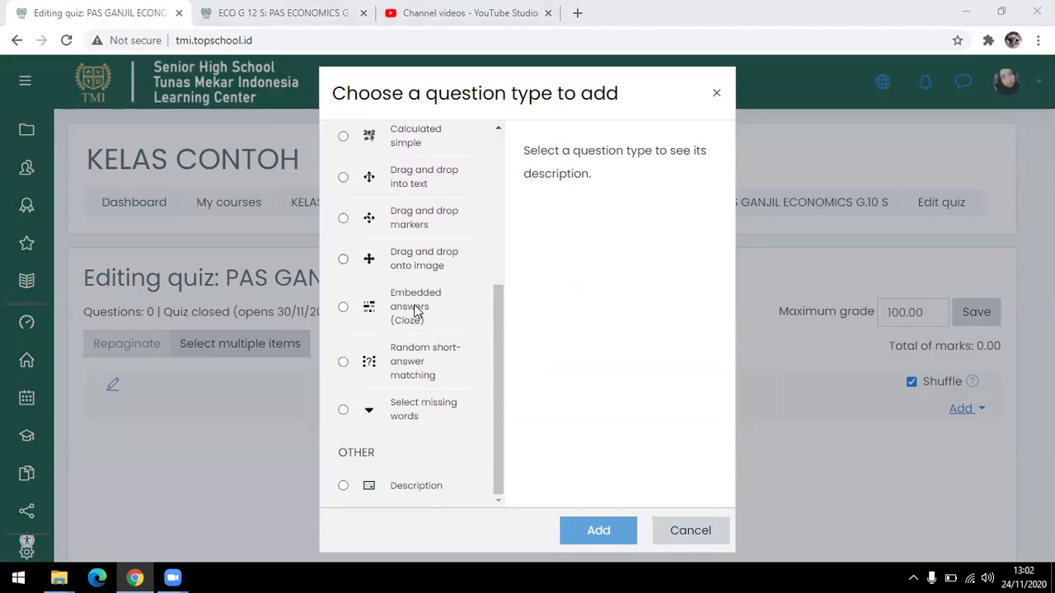
{"action": "scroll", "coordinate": [416, 309], "scroll_direction": "up", "scroll_amount": 5}
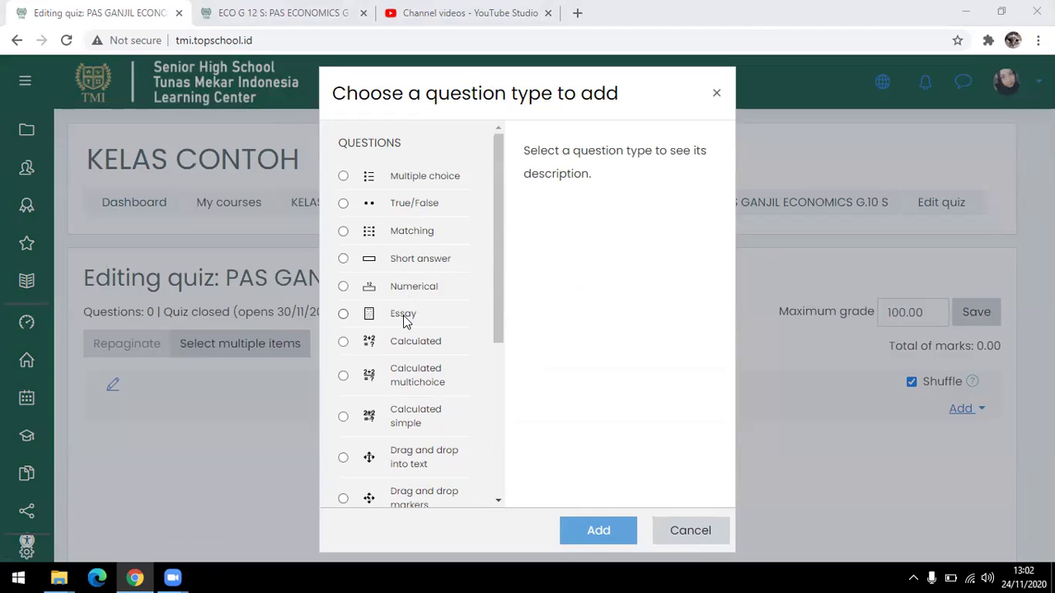
{"action": "left_click", "coordinate": [426, 180]}
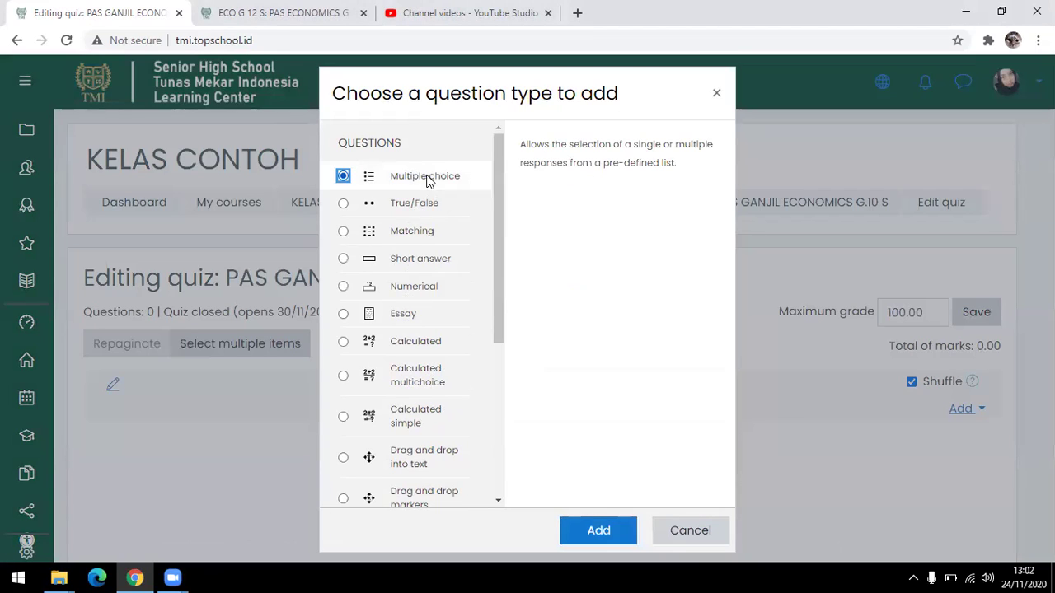
{"action": "left_click", "coordinate": [596, 529]}
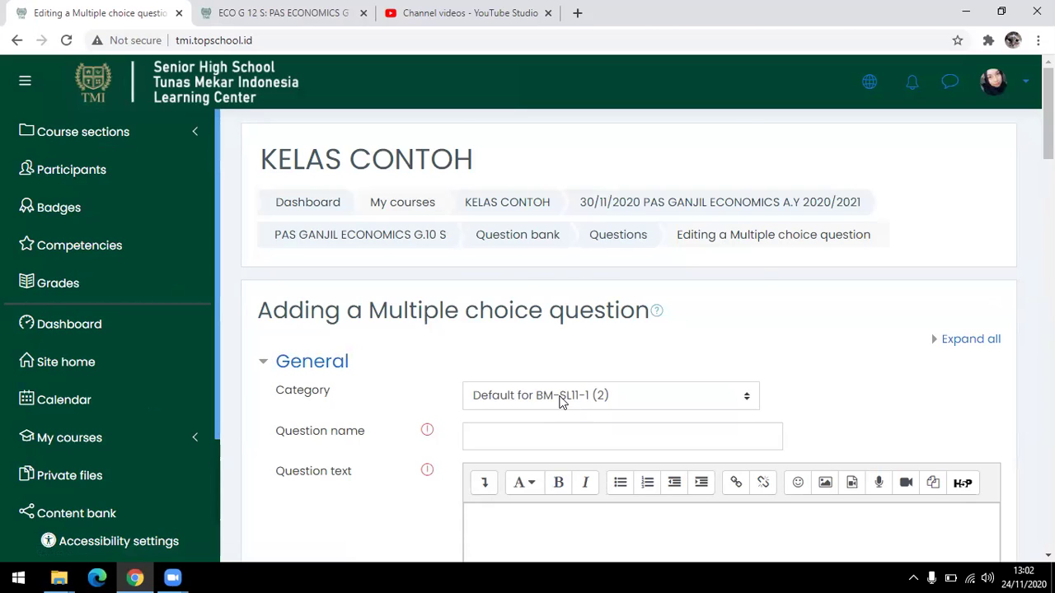
Set the question's category to Default for PAS GANJIL ECONOMICS G.10 S and name the question DEFINISI EKONOMI
{"action": "left_click", "coordinate": [561, 402]}
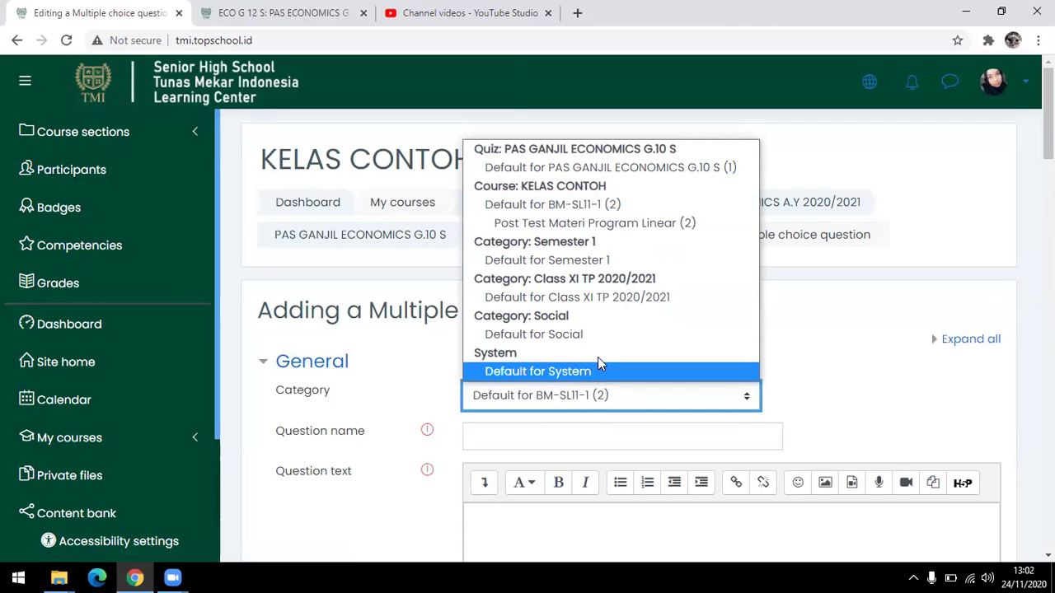
{"action": "left_click", "coordinate": [643, 169]}
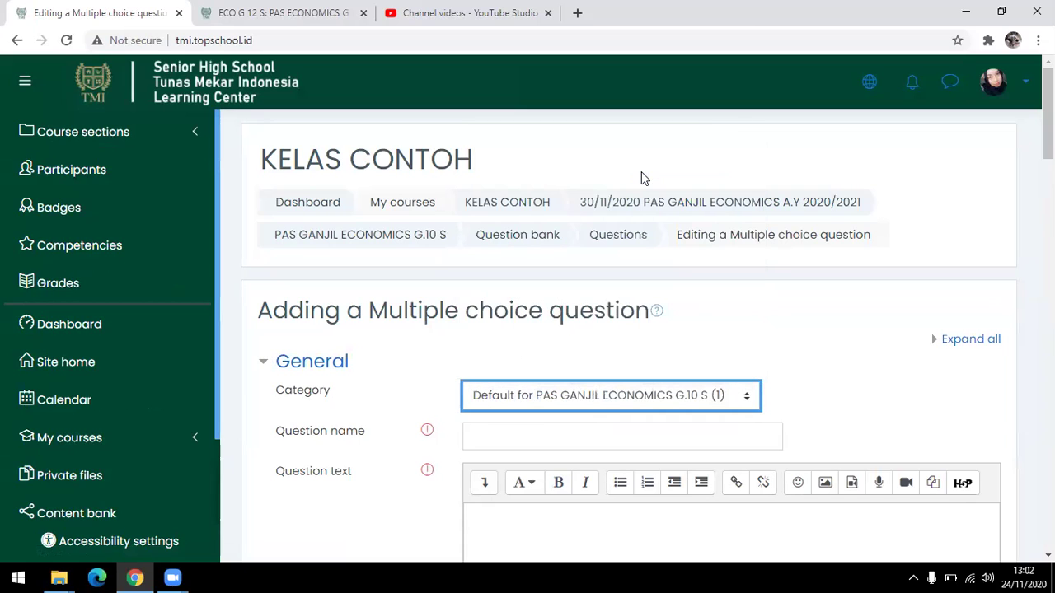
{"action": "left_click", "coordinate": [616, 435]}
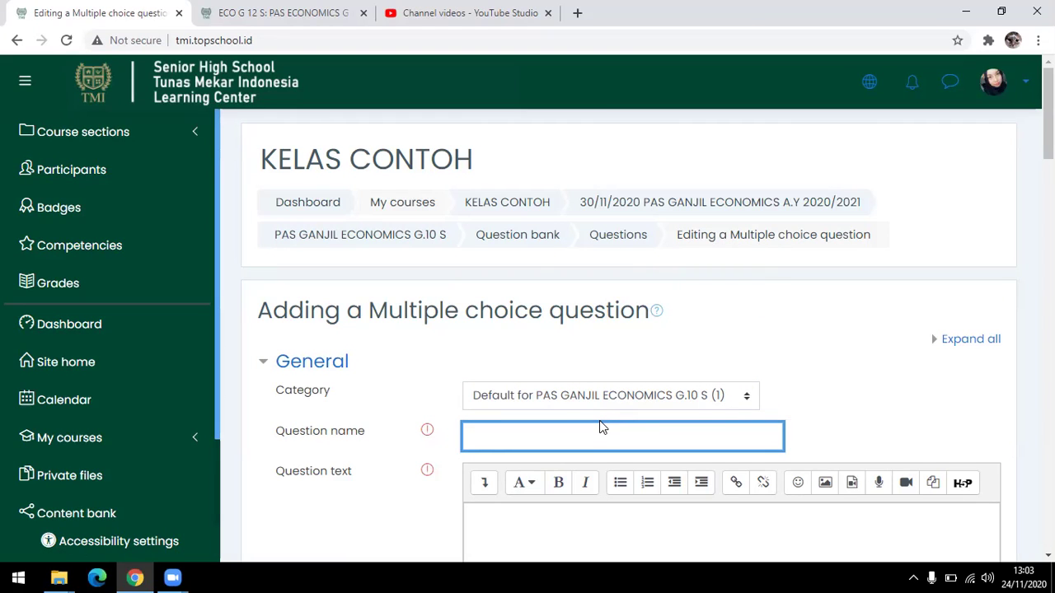
{"action": "scroll", "coordinate": [599, 420], "scroll_direction": "down", "scroll_amount": 1}
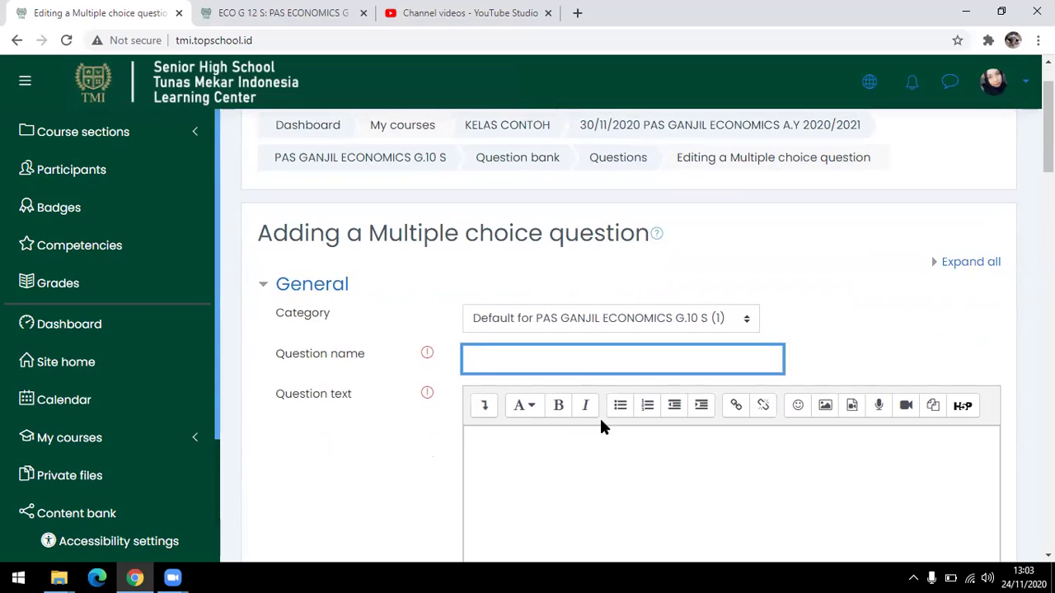
{"action": "type", "text": "DEFINISI EKONOMI"}
Enter the question text "Ekonomi berasal dari bahasa yunani, dimana terdiri dari kata oiko dan nomia. apakah arti dari oiko dan nomia?"
{"action": "left_click", "coordinate": [590, 449]}
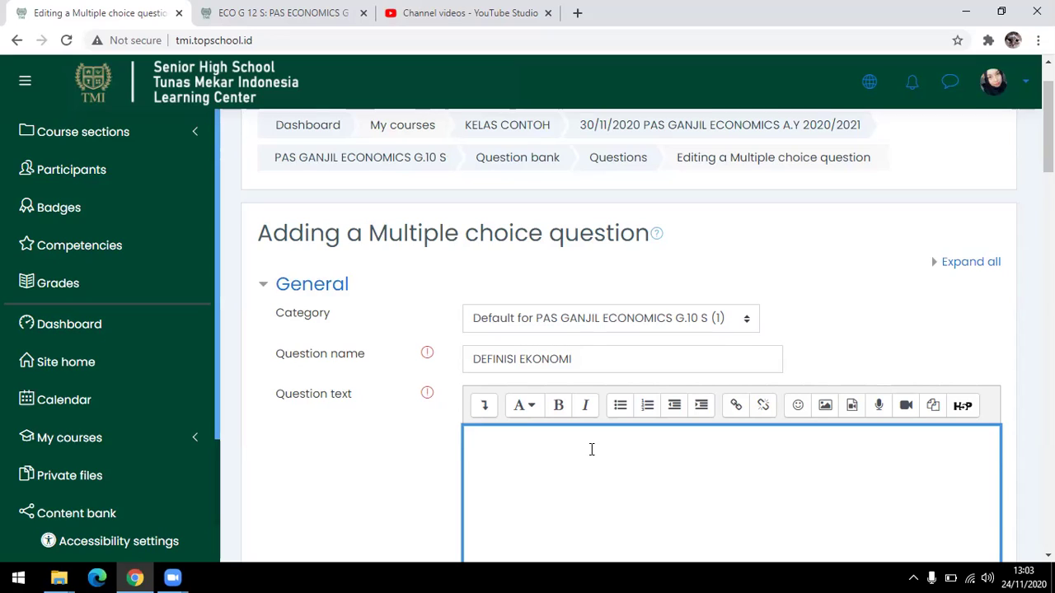
{"action": "type", "text": "EKONOMI"}
{"action": "key", "text": "BackSpace"}
{"action": "key", "text": "BackSpace"}
{"action": "key", "text": "BackSpace"}
{"action": "key", "text": "BackSpace"}
{"action": "key", "text": "BackSpace"}
{"action": "key", "text": "BackSpace"}
{"action": "type", "text": "konomi berasal"}
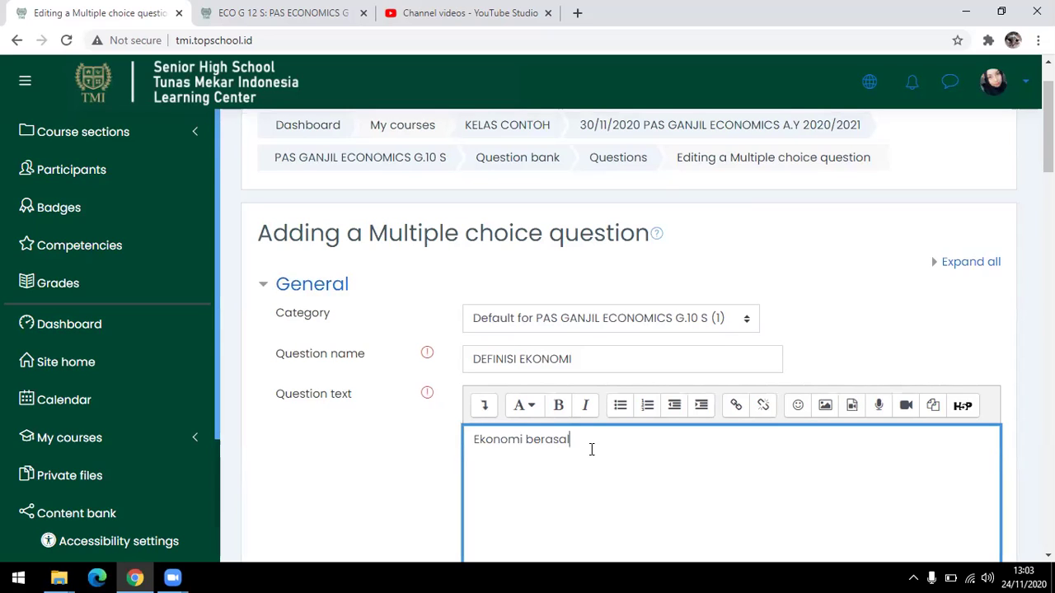
{"action": "type", "text": " dari bahasa yunani, diam"}
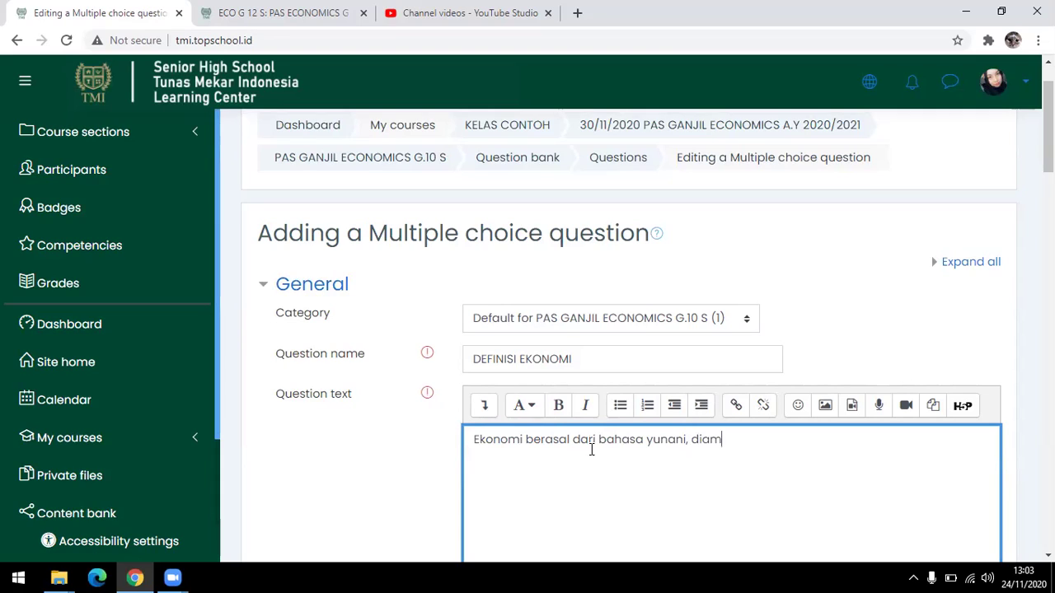
{"action": "key", "text": "BackSpace"}
{"action": "key", "text": "BackSpace"}
{"action": "type", "text": "mana terdiri dari "}
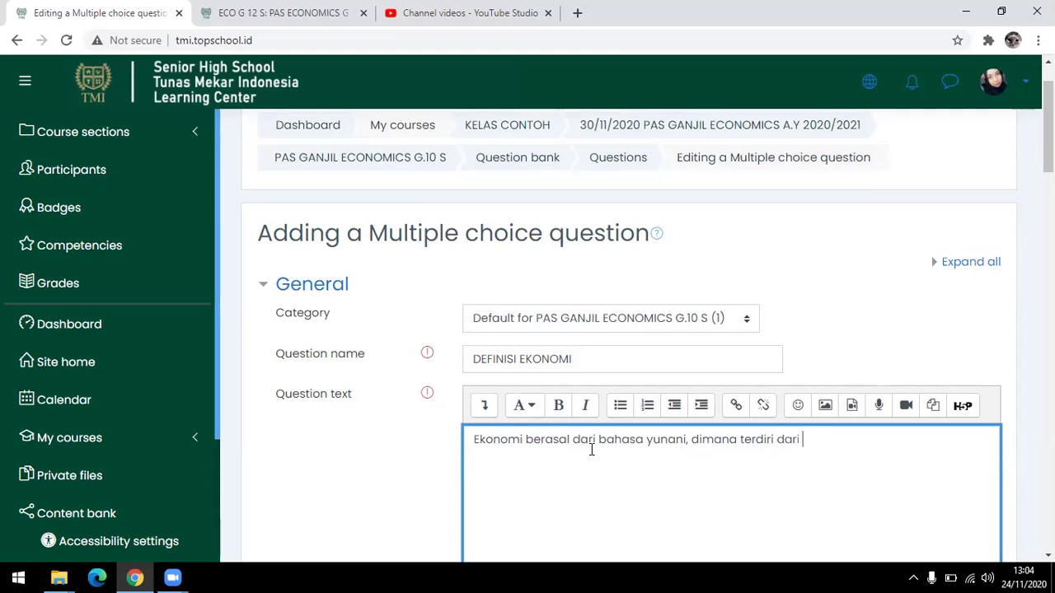
{"action": "type", "text": "kata oiko dan nomia"}
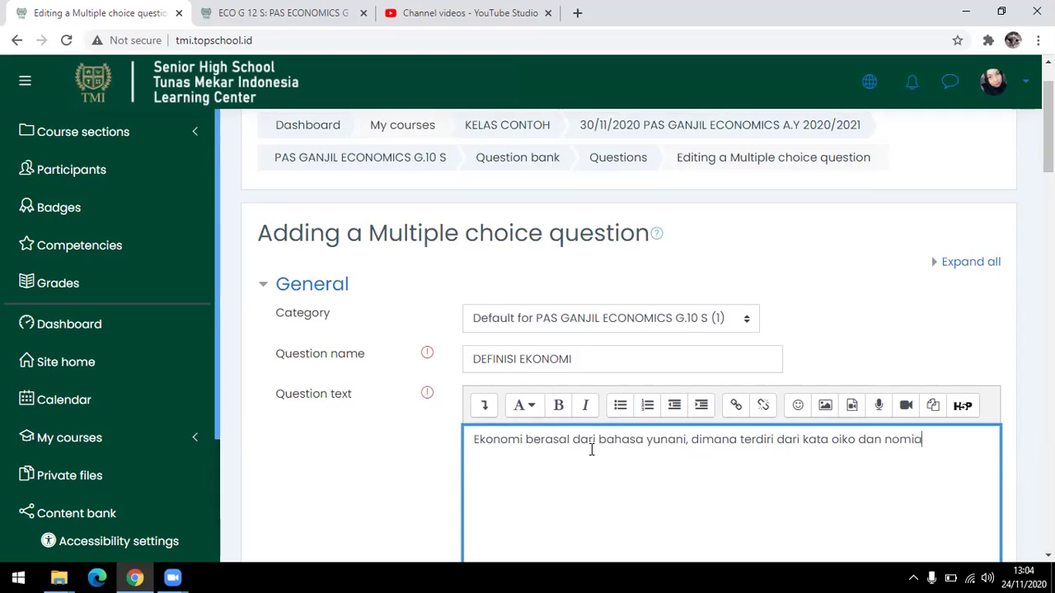
{"action": "type", "text": ". apakah arti "}
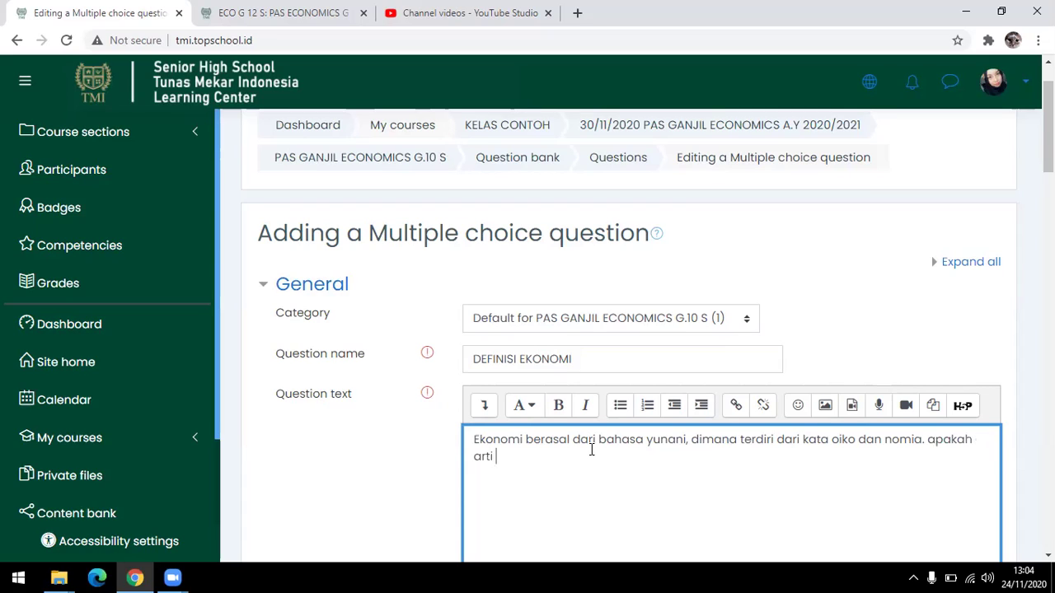
{"action": "type", "text": "dari oiko dan nomia"}
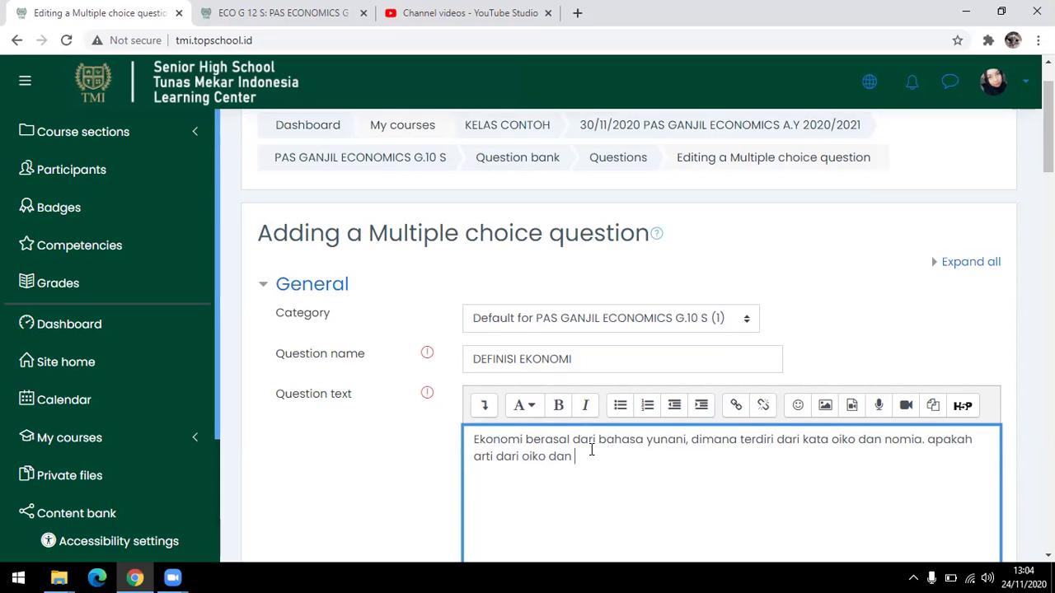
{"action": "scroll", "coordinate": [593, 445], "scroll_direction": "down", "scroll_amount": 3}
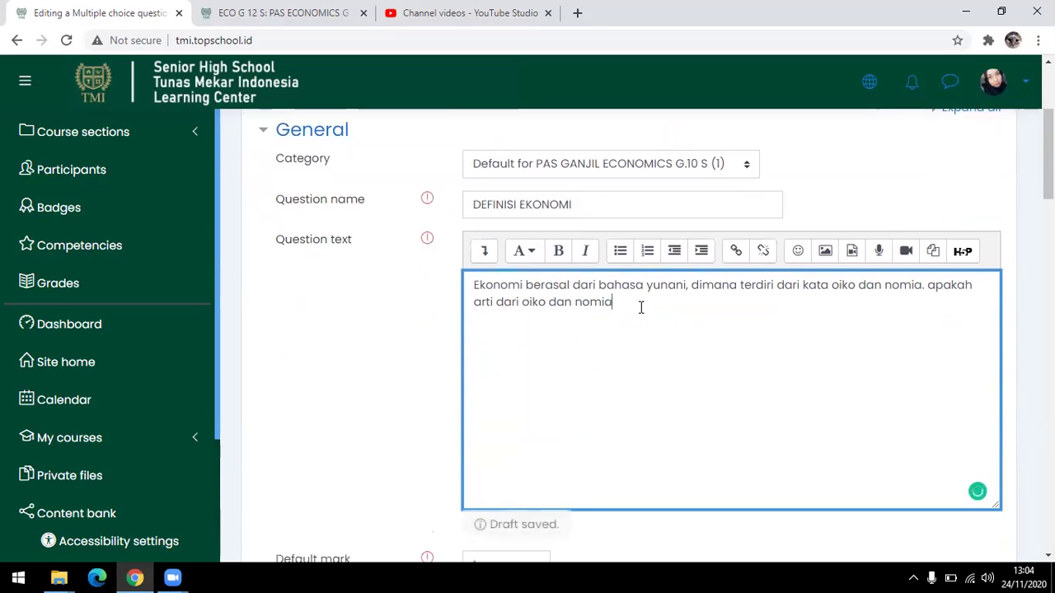
{"action": "type", "text": "?"}
Review the default mark and general feedback settings, and set the numbering of the choices to A., B., C., ..
{"action": "scroll", "coordinate": [595, 372], "scroll_direction": "down", "scroll_amount": 3}
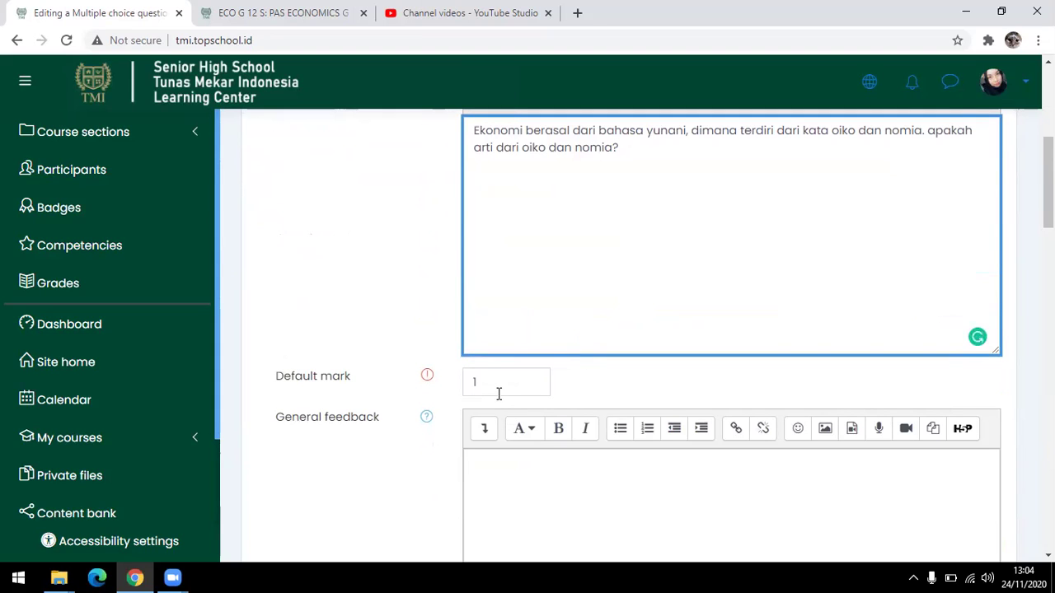
{"action": "scroll", "coordinate": [511, 329], "scroll_direction": "up", "scroll_amount": 3}
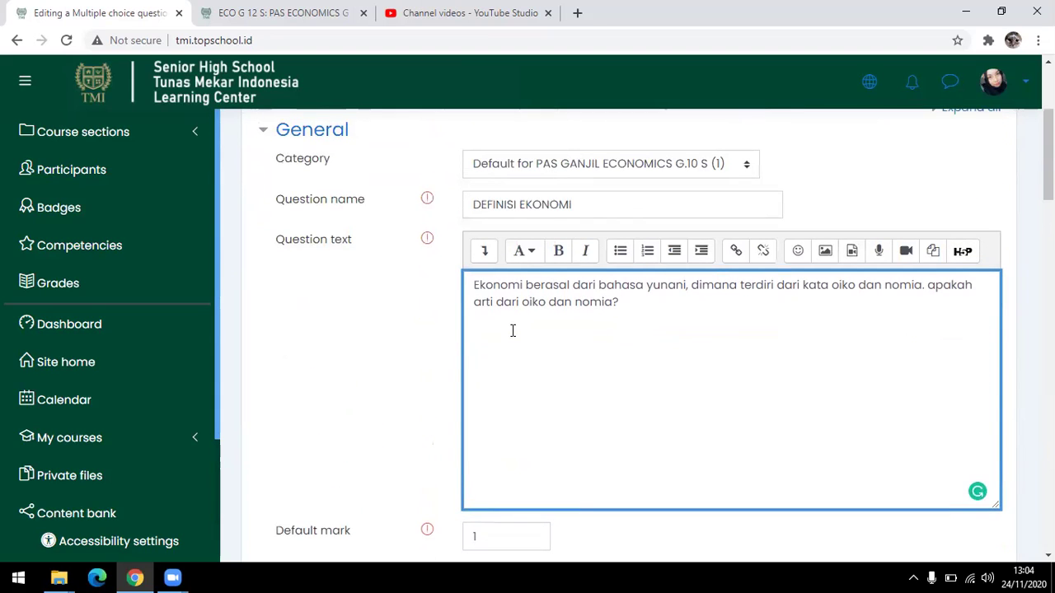
{"action": "scroll", "coordinate": [512, 329], "scroll_direction": "down", "scroll_amount": 3}
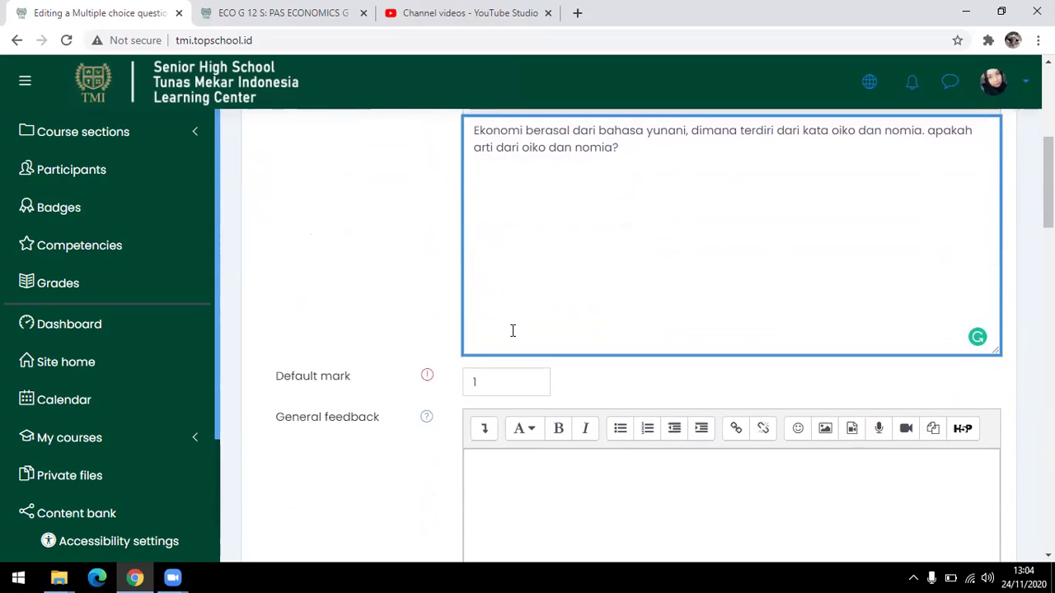
{"action": "left_click", "coordinate": [498, 383]}
{"action": "scroll", "coordinate": [498, 382], "scroll_direction": "down", "scroll_amount": 3}
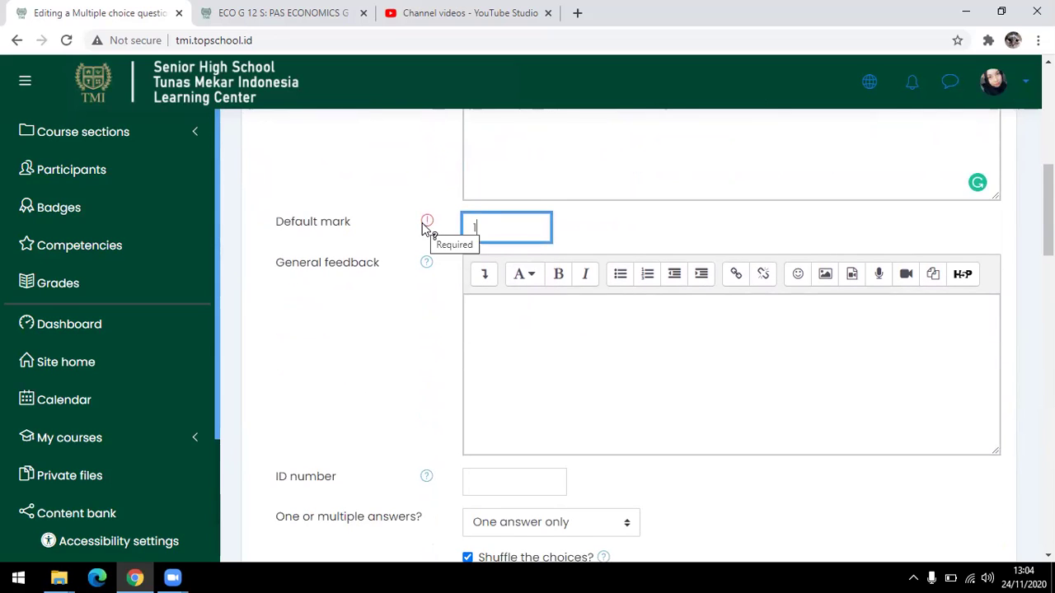
{"action": "left_click", "coordinate": [514, 307]}
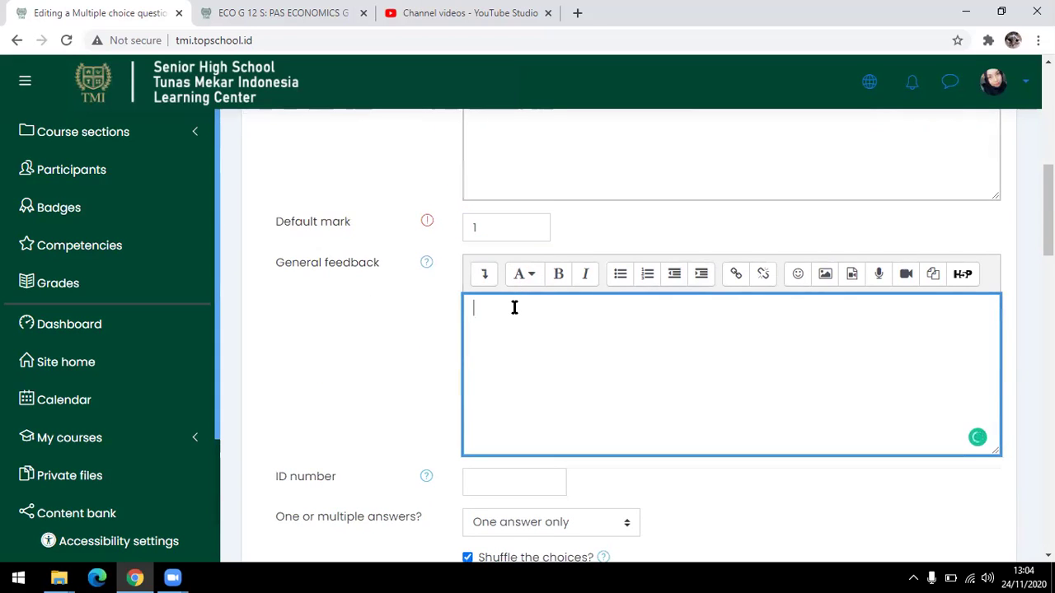
{"action": "scroll", "coordinate": [514, 308], "scroll_direction": "down", "scroll_amount": 3}
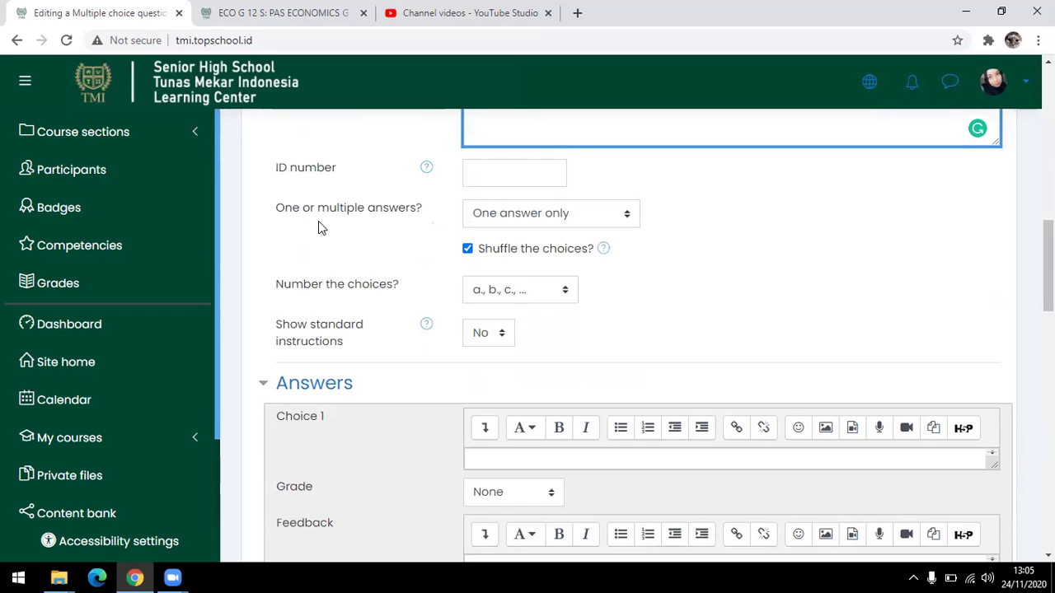
{"action": "left_click", "coordinate": [483, 295]}
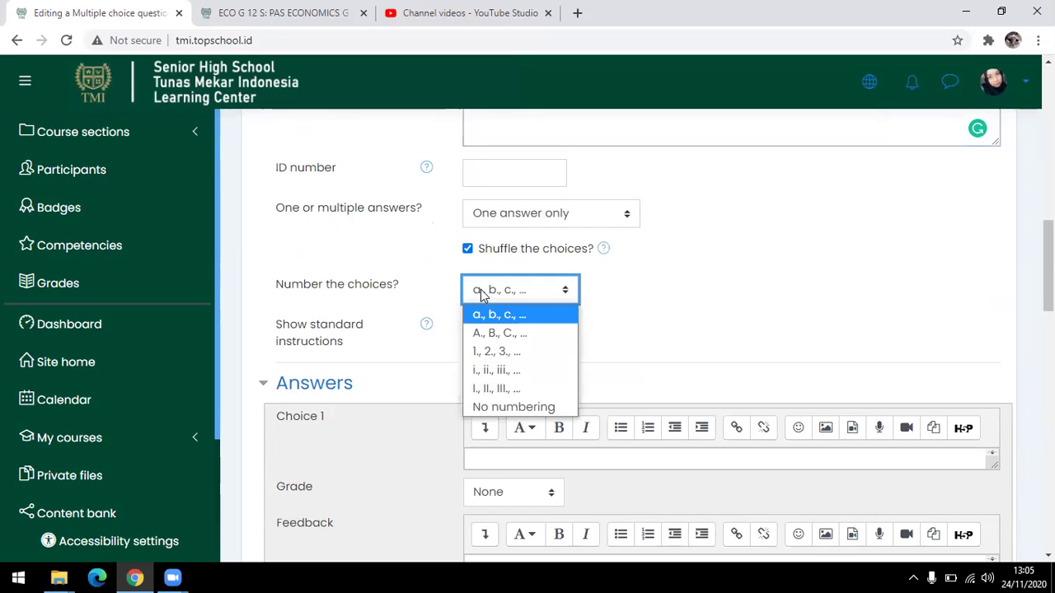
{"action": "left_click", "coordinate": [496, 333]}
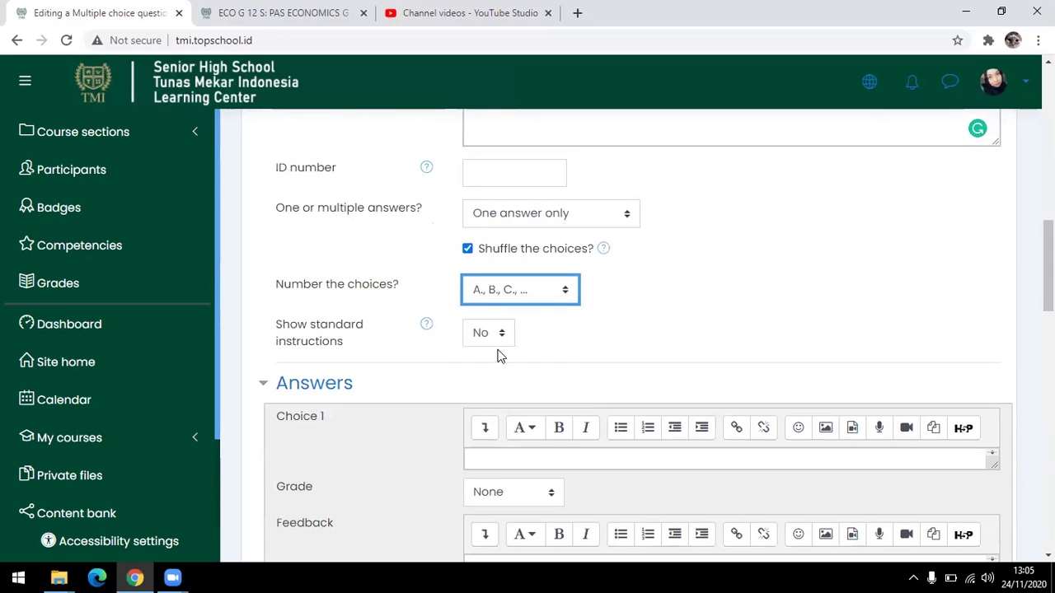
Enter "aturan rumah tangga" as the answer text of Choice 1, leaving its grade at None
{"action": "scroll", "coordinate": [500, 353], "scroll_direction": "down", "scroll_amount": 1}
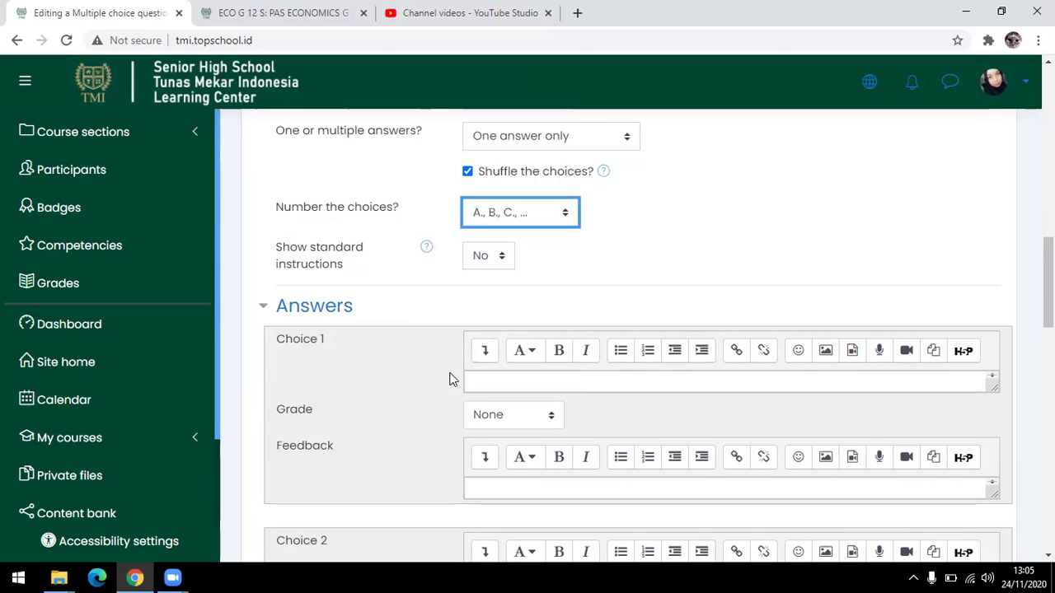
{"action": "left_click", "coordinate": [488, 383]}
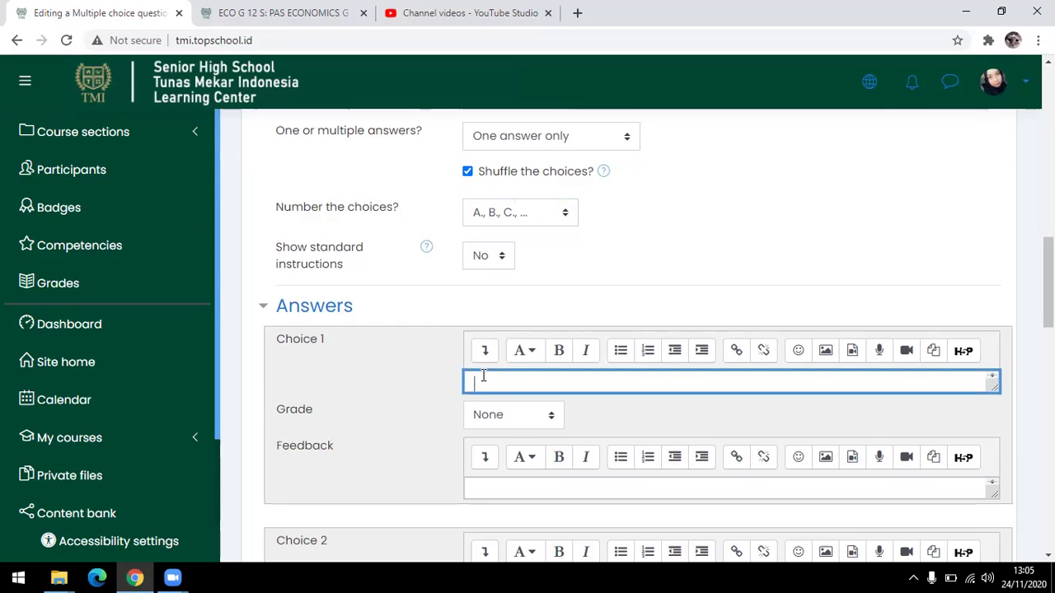
{"action": "type", "text": "aturan rumah tangga"}
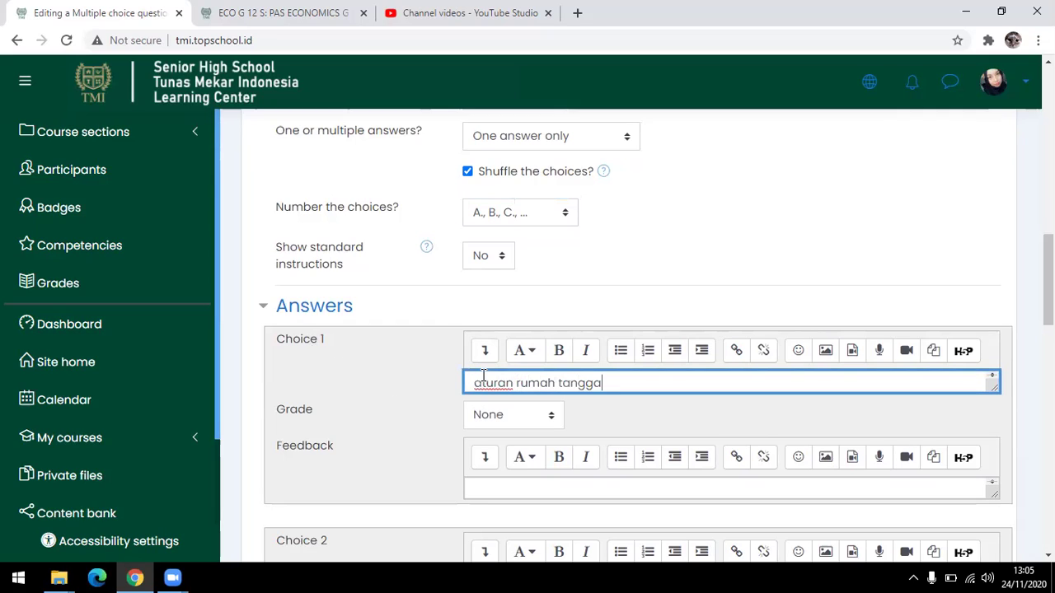
{"action": "left_click", "coordinate": [553, 427]}
{"action": "left_click", "coordinate": [638, 356]}
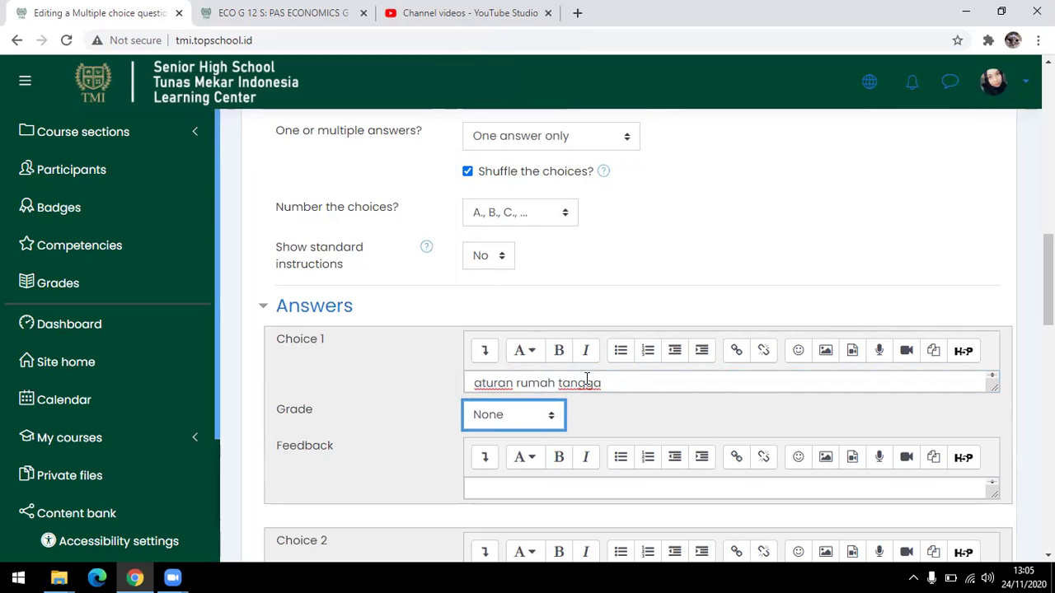
Set the grade of Choice 1, "aturan rumah tangga", to 100%
{"action": "left_click", "coordinate": [516, 417]}
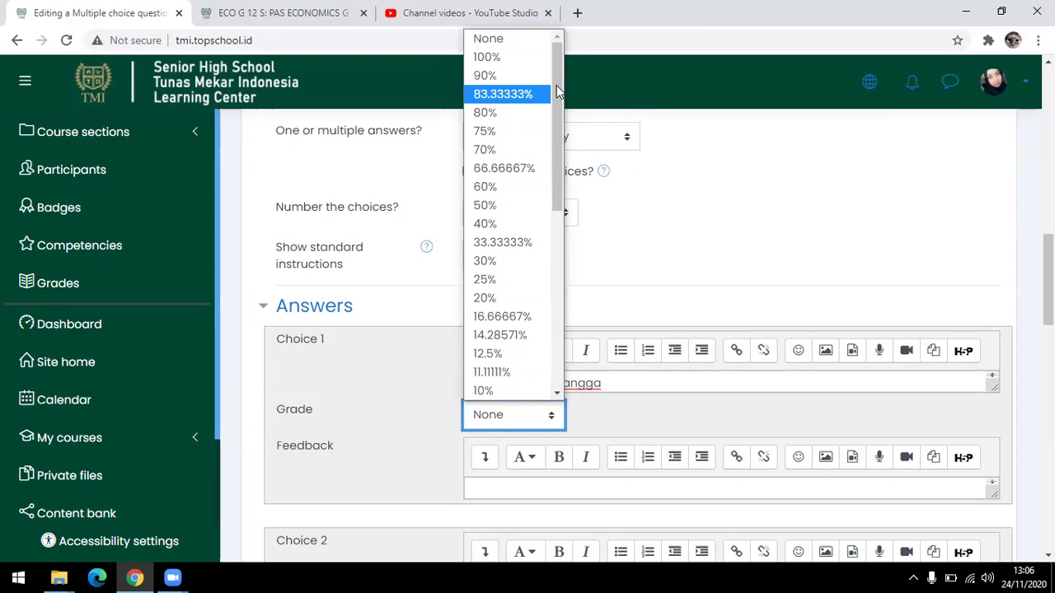
{"action": "left_click", "coordinate": [552, 419]}
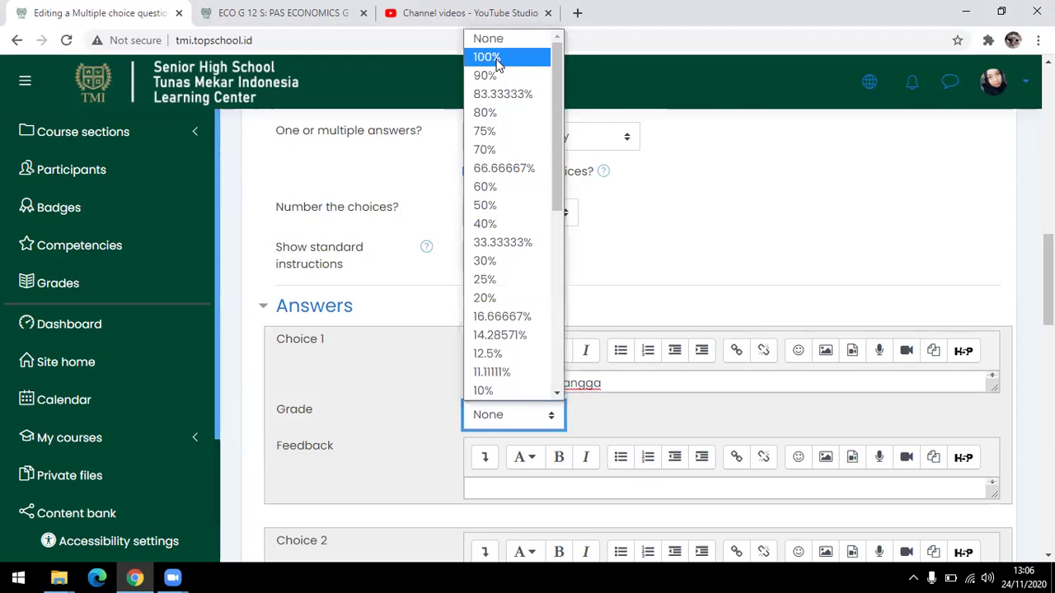
{"action": "left_click", "coordinate": [497, 63]}
Enter "aturan rumah" as the answer text of Choice 2, leaving its grade at None
{"action": "scroll", "coordinate": [565, 429], "scroll_direction": "down", "scroll_amount": 1}
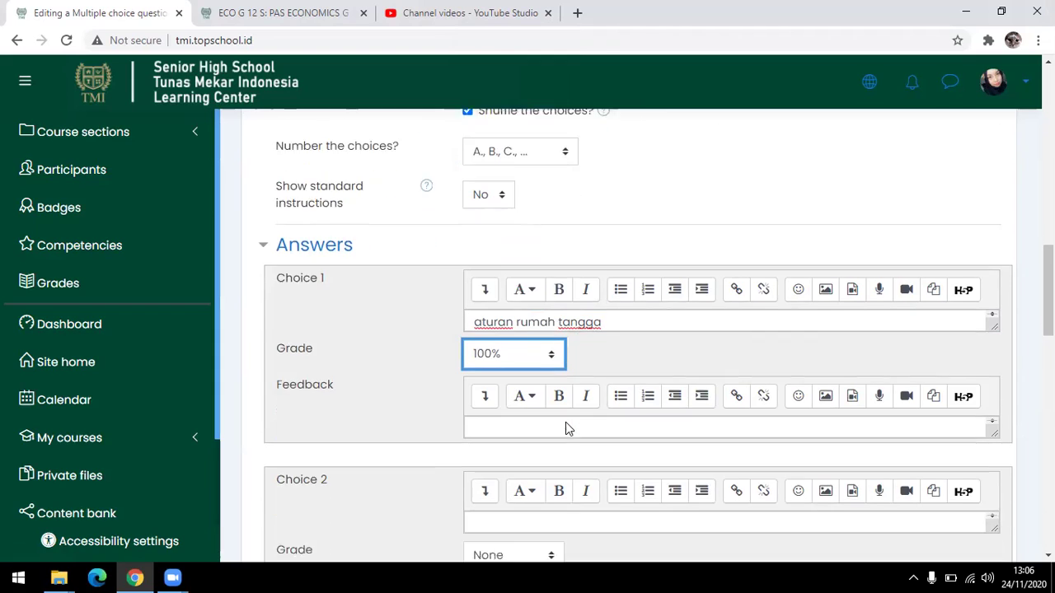
{"action": "scroll", "coordinate": [565, 429], "scroll_direction": "down", "scroll_amount": 1}
{"action": "left_click", "coordinate": [559, 424]}
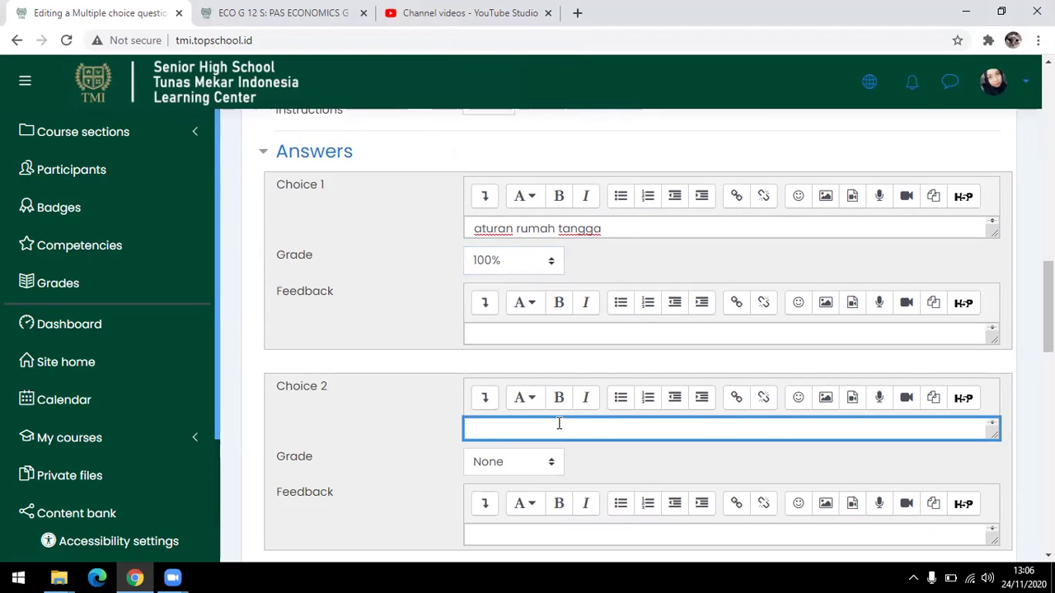
{"action": "type", "text": "au"}
{"action": "key", "text": "BackSpace"}
{"action": "type", "text": "turan"}
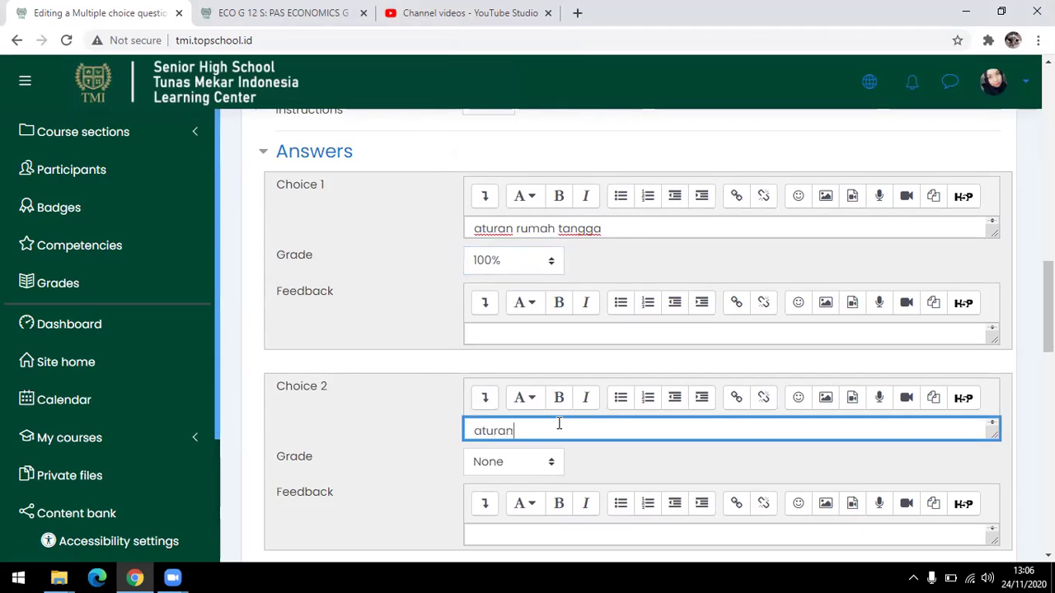
{"action": "type", "text": " rumah"}
{"action": "key", "text": "Return"}
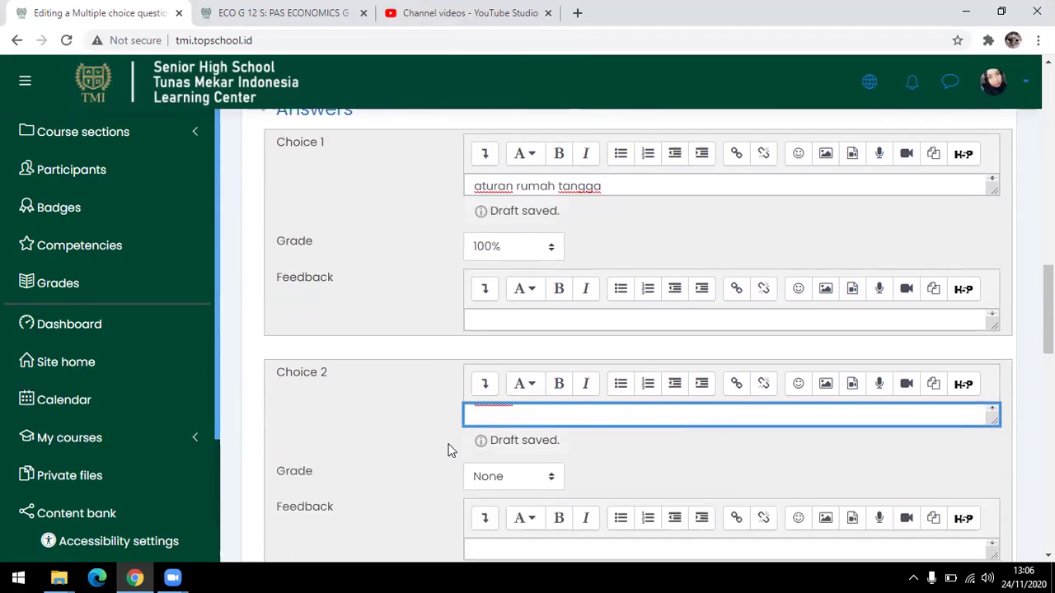
{"action": "scroll", "coordinate": [461, 445], "scroll_direction": "down", "scroll_amount": 1}
{"action": "left_click", "coordinate": [514, 417]}
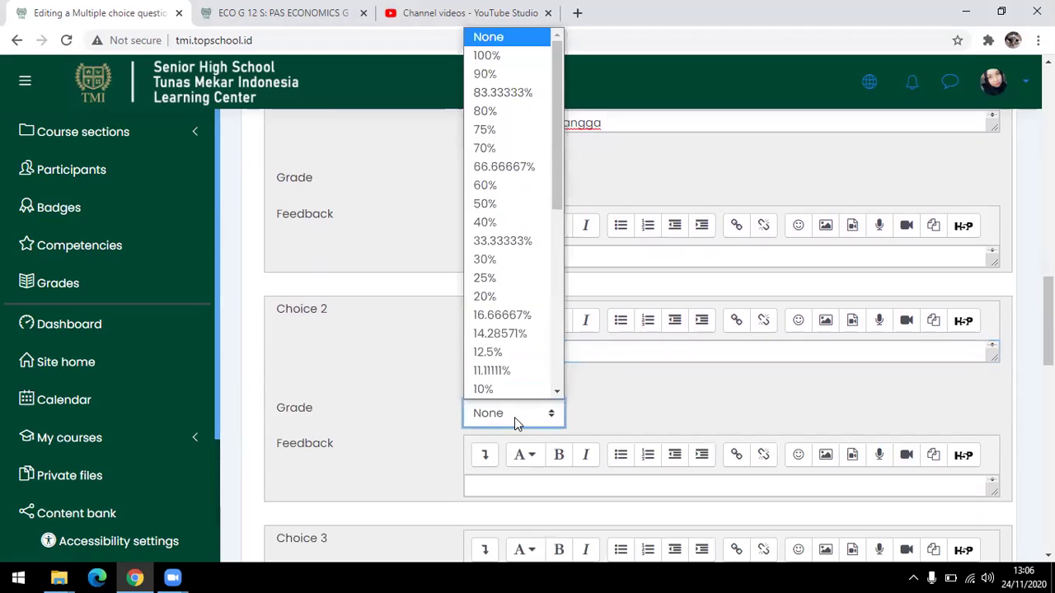
{"action": "left_click", "coordinate": [515, 420]}
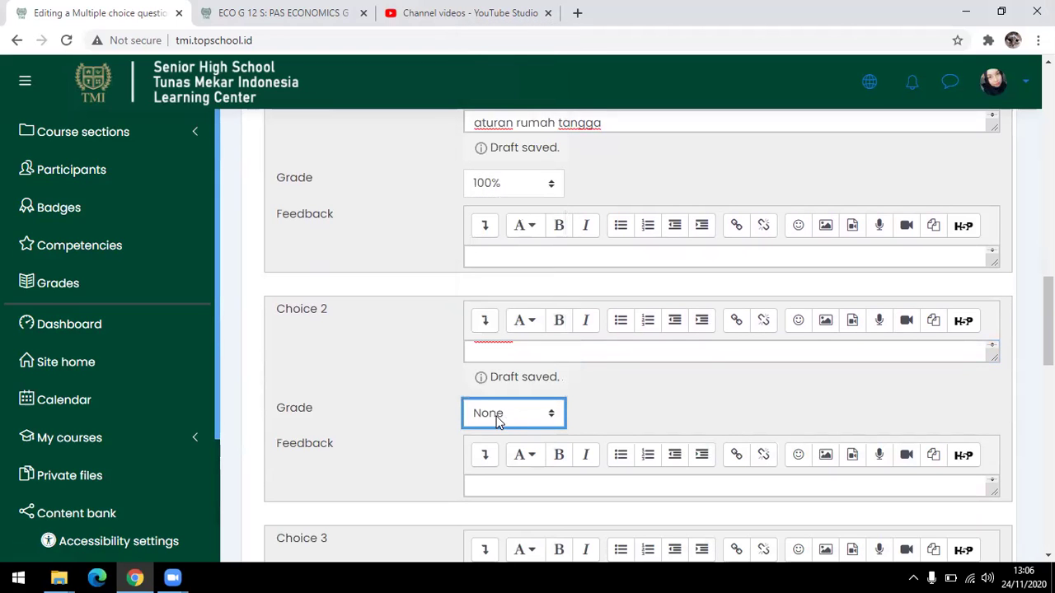
Enter "jual beli" as the answer text of Choice 3, leaving its grade at None
{"action": "scroll", "coordinate": [498, 422], "scroll_direction": "down", "scroll_amount": 3}
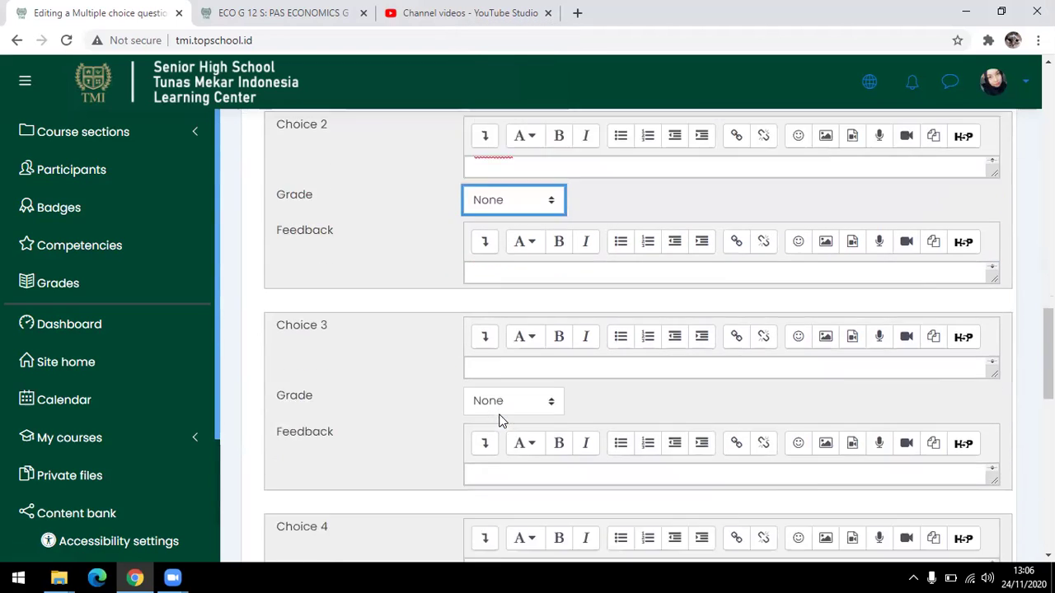
{"action": "scroll", "coordinate": [498, 421], "scroll_direction": "down", "scroll_amount": 1}
{"action": "left_click", "coordinate": [540, 295]}
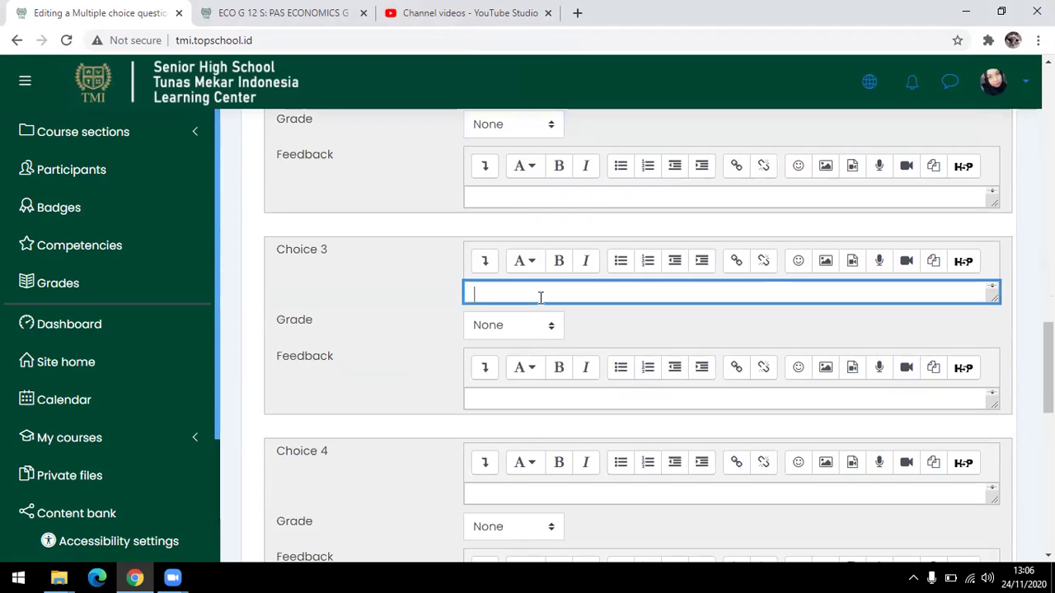
{"action": "type", "text": "jual beli"}
{"action": "left_click", "coordinate": [532, 326]}
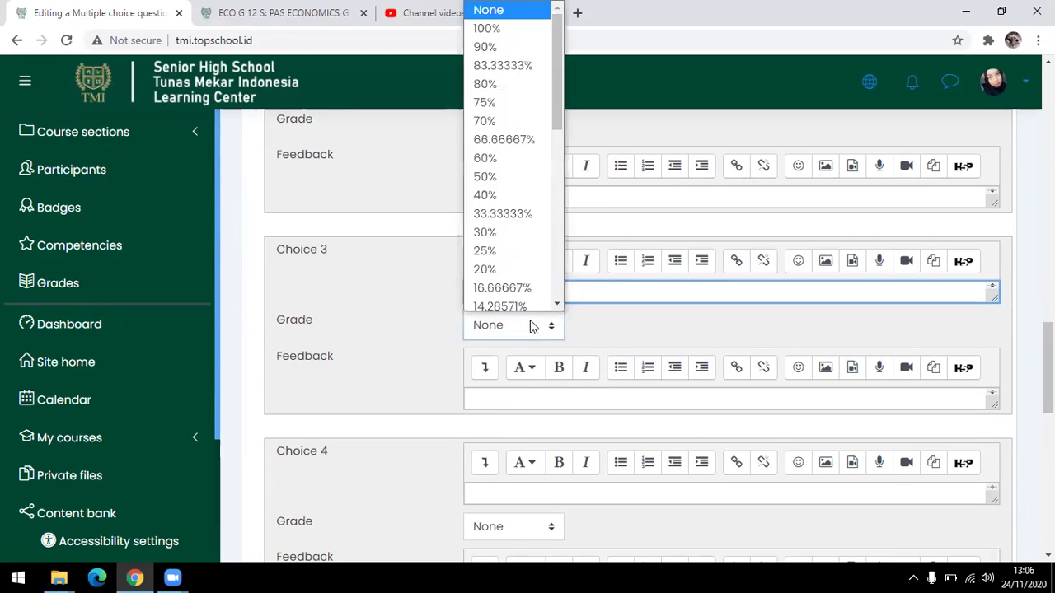
{"action": "scroll", "coordinate": [440, 168], "scroll_direction": "up", "scroll_amount": 4}
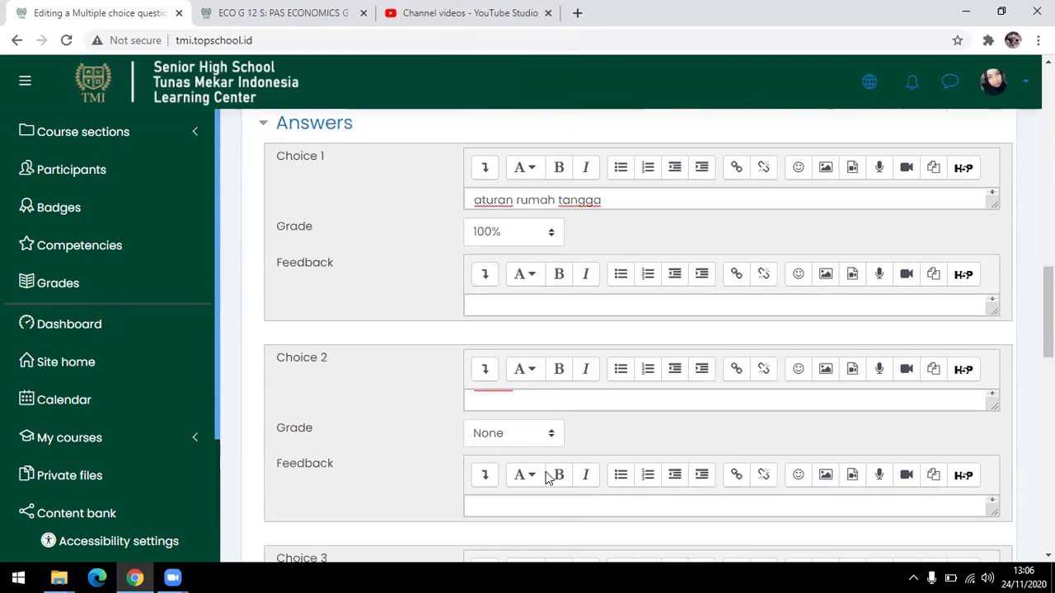
{"action": "scroll", "coordinate": [539, 486], "scroll_direction": "down", "scroll_amount": 3}
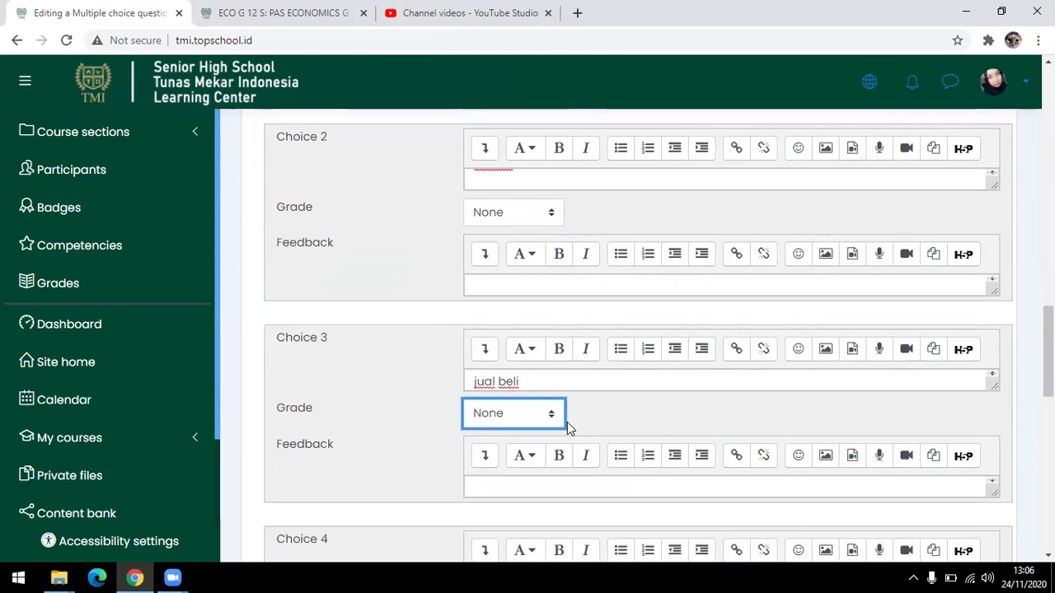
Enter "aturan" as the answer text of Choice 4 and "uang" as the answer text of Choice 5
{"action": "scroll", "coordinate": [497, 410], "scroll_direction": "down", "scroll_amount": 3}
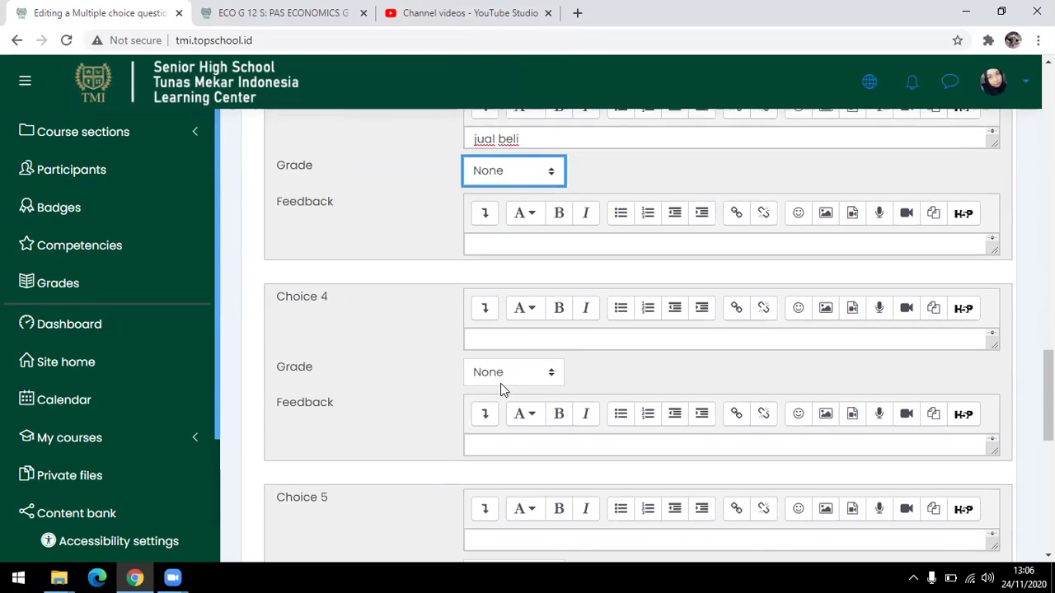
{"action": "left_click", "coordinate": [520, 338]}
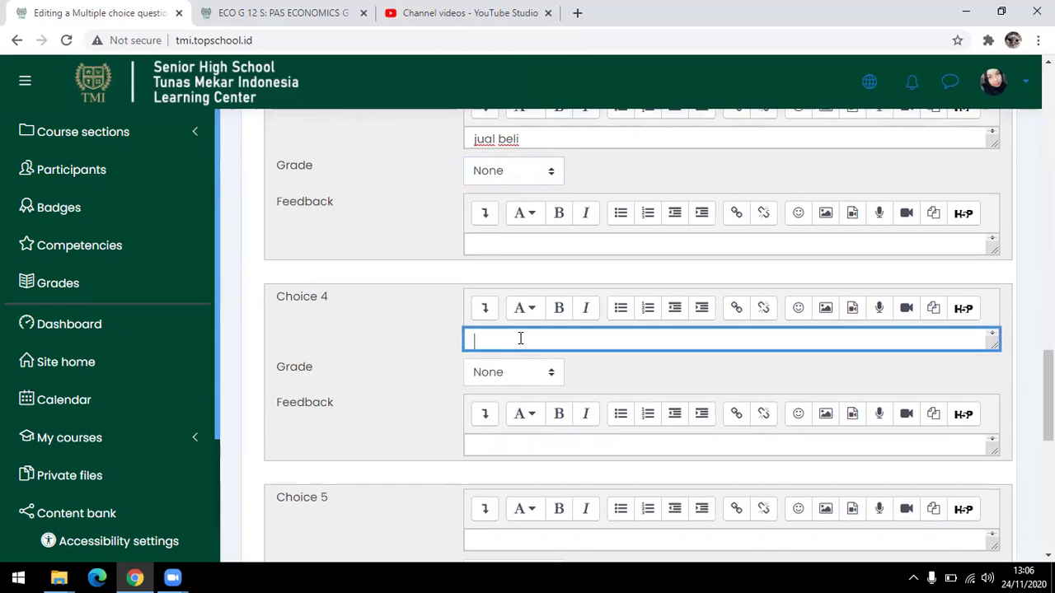
{"action": "type", "text": "aturan"}
{"action": "scroll", "coordinate": [502, 380], "scroll_direction": "down", "scroll_amount": 3}
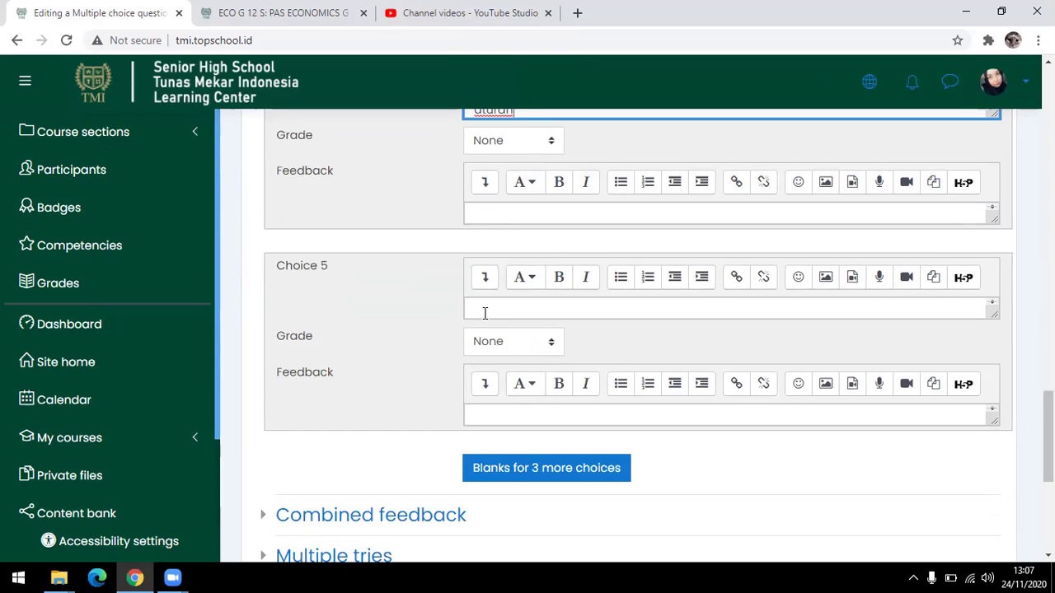
{"action": "left_click", "coordinate": [485, 313]}
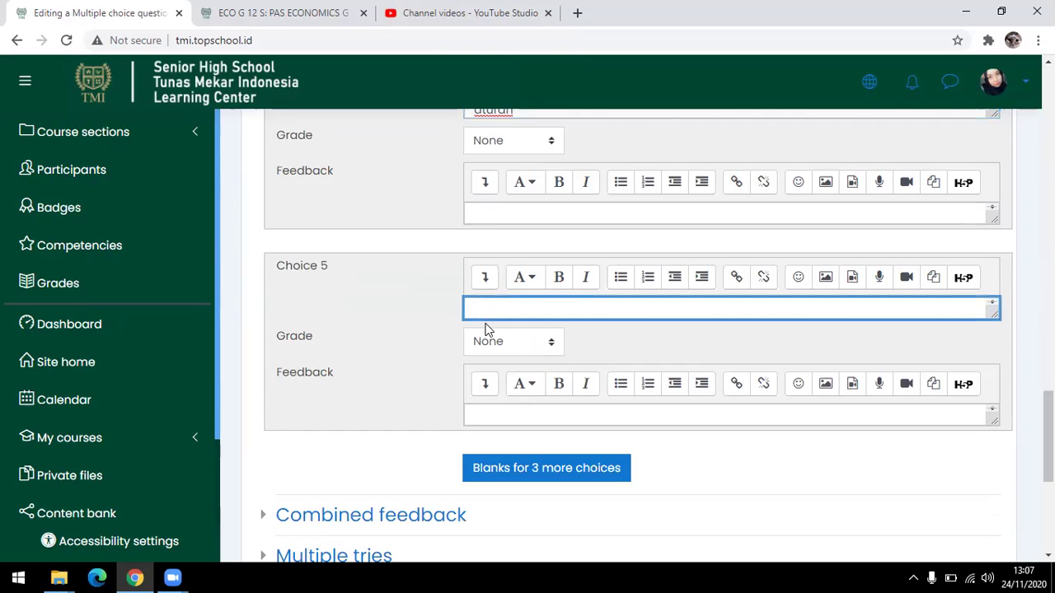
{"action": "type", "text": "uang"}
{"action": "left_click", "coordinate": [601, 348]}
Review the texts and grades of the five choices and the default combined feedback for correct and partially correct responses
{"action": "scroll", "coordinate": [526, 362], "scroll_direction": "up", "scroll_amount": 2}
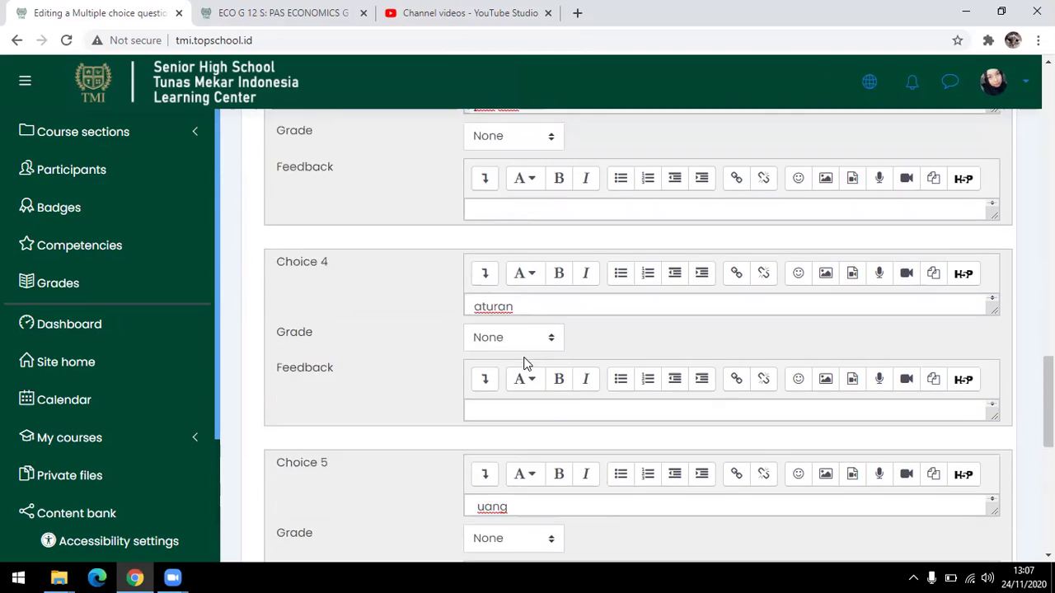
{"action": "scroll", "coordinate": [567, 285], "scroll_direction": "up", "scroll_amount": 4}
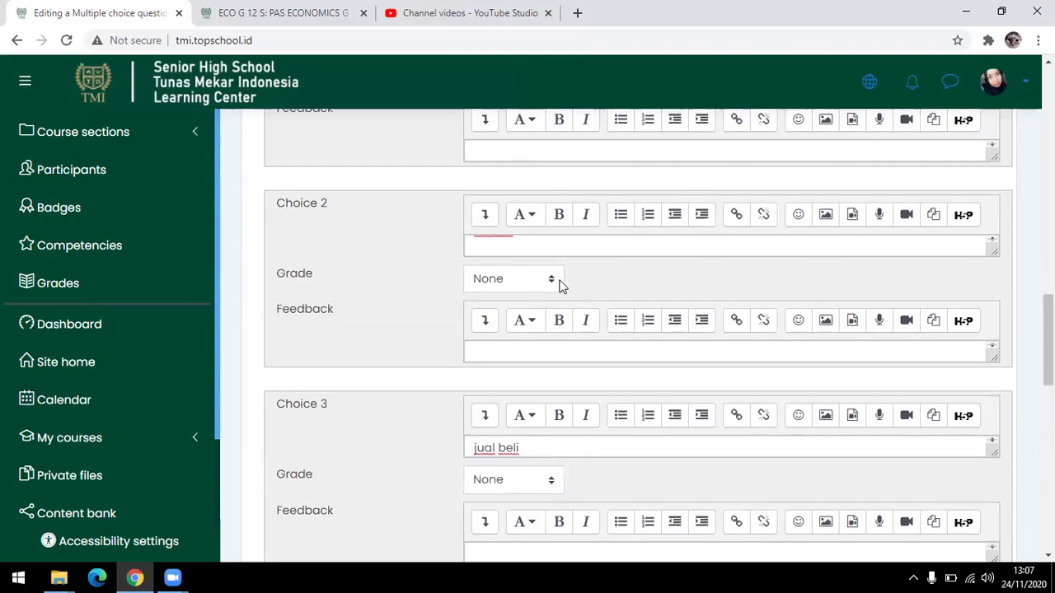
{"action": "scroll", "coordinate": [561, 285], "scroll_direction": "up", "scroll_amount": 3}
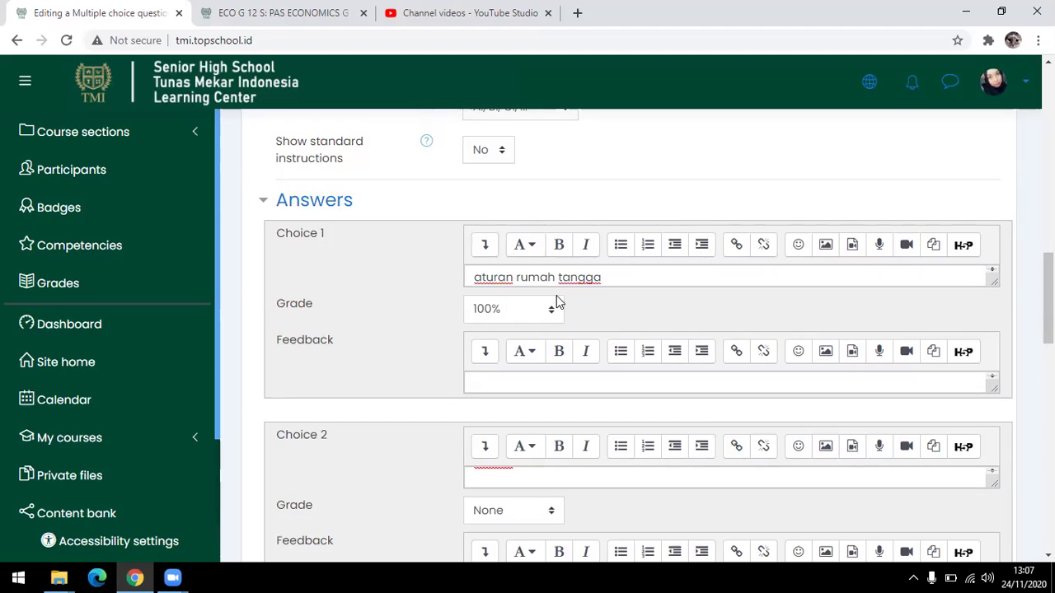
{"action": "scroll", "coordinate": [556, 302], "scroll_direction": "down", "scroll_amount": 7}
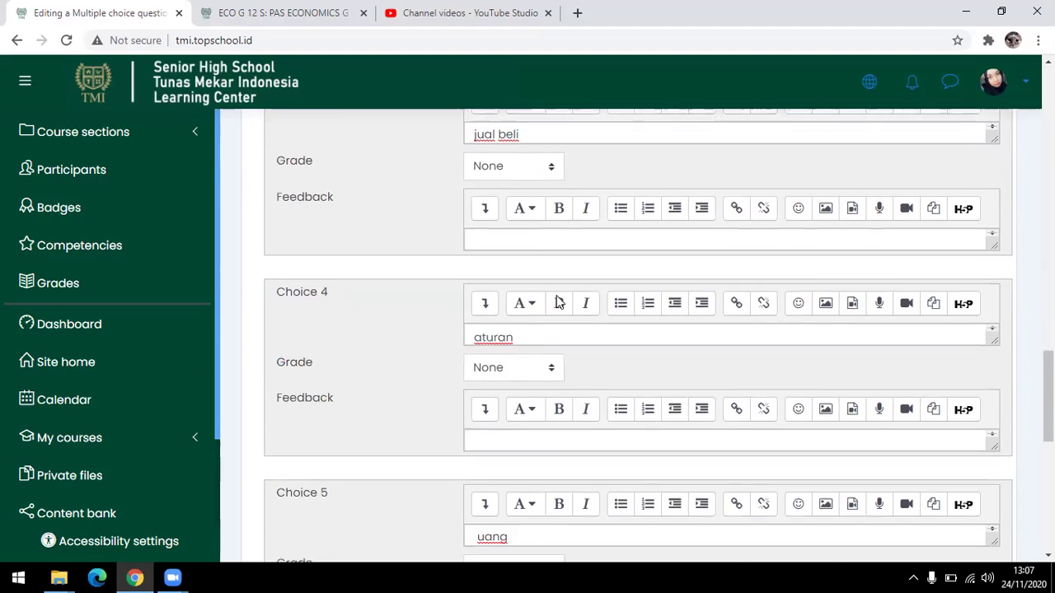
{"action": "scroll", "coordinate": [556, 301], "scroll_direction": "down", "scroll_amount": 2}
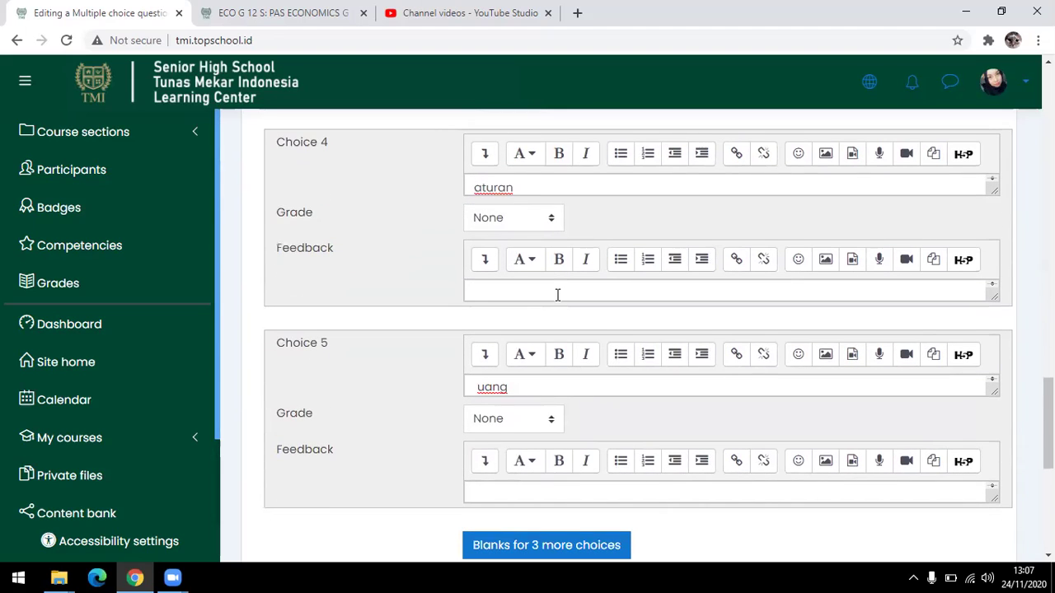
{"action": "scroll", "coordinate": [557, 295], "scroll_direction": "down", "scroll_amount": 4}
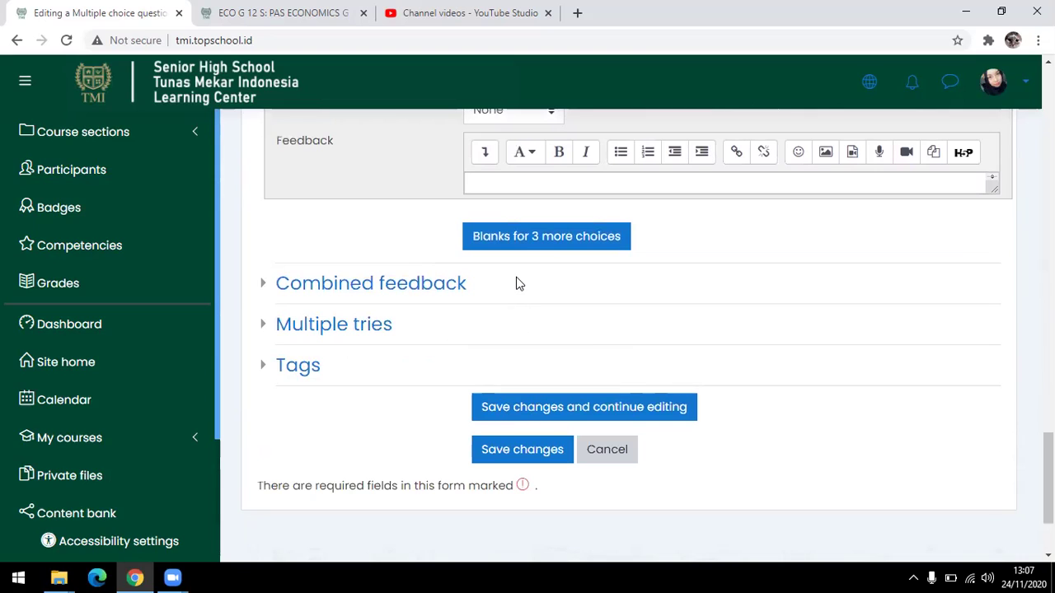
{"action": "left_click", "coordinate": [390, 293]}
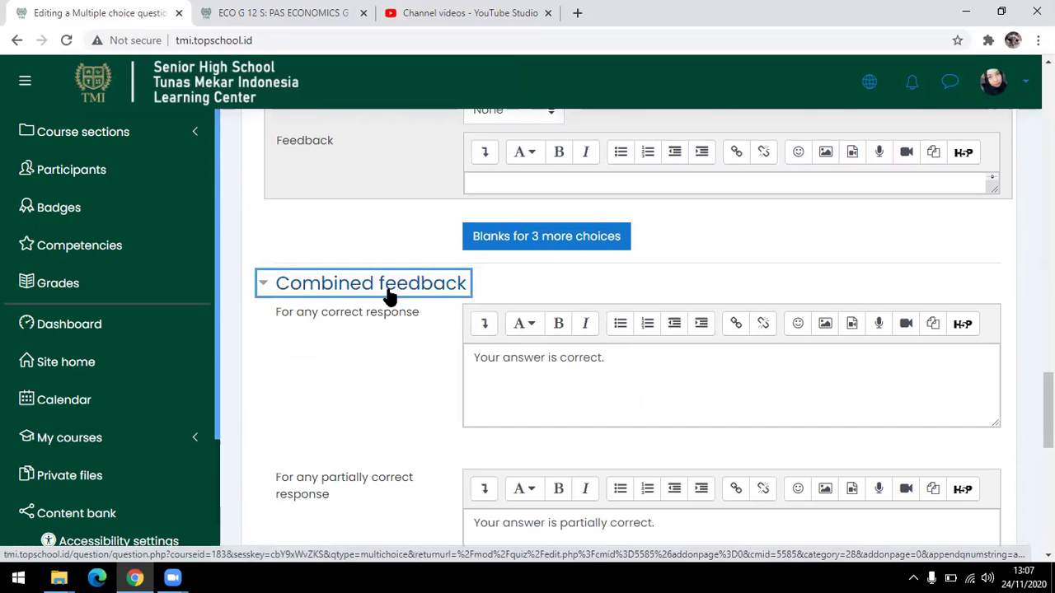
{"action": "scroll", "coordinate": [389, 294], "scroll_direction": "up", "scroll_amount": 1}
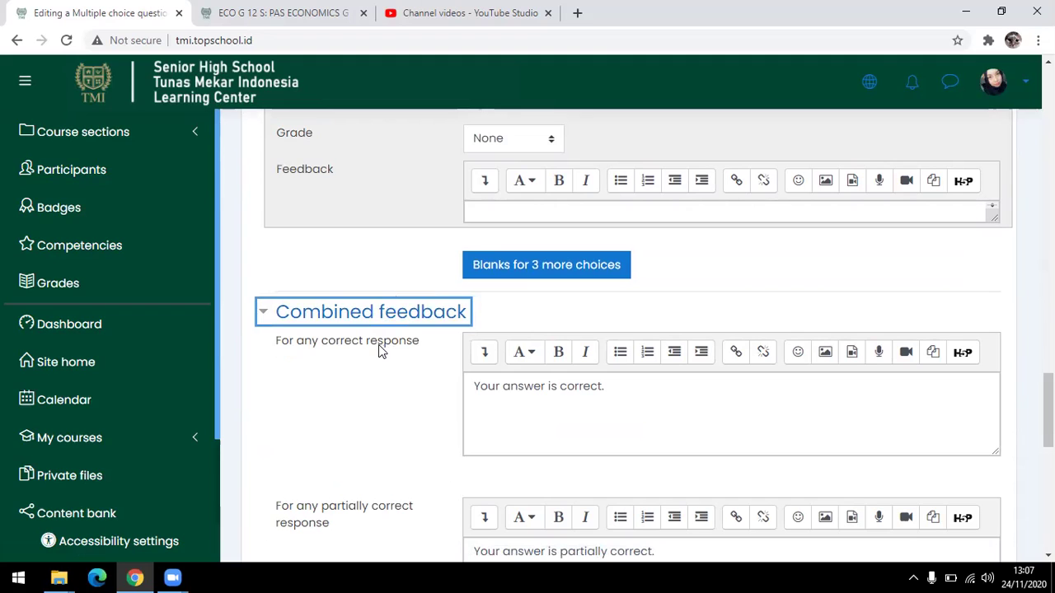
{"action": "scroll", "coordinate": [539, 403], "scroll_direction": "down", "scroll_amount": 1}
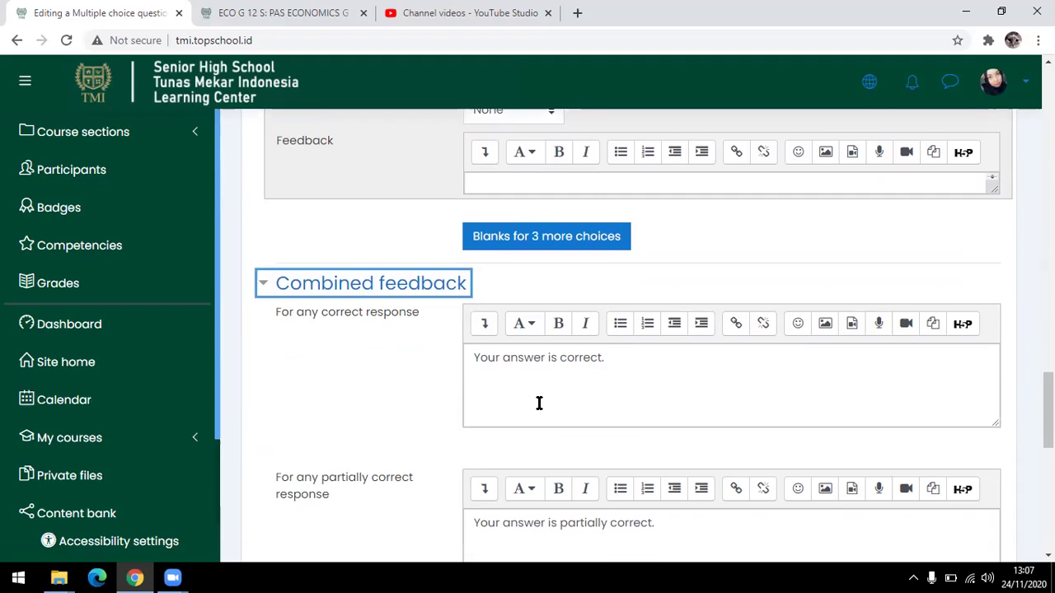
{"action": "scroll", "coordinate": [539, 403], "scroll_direction": "down", "scroll_amount": 3}
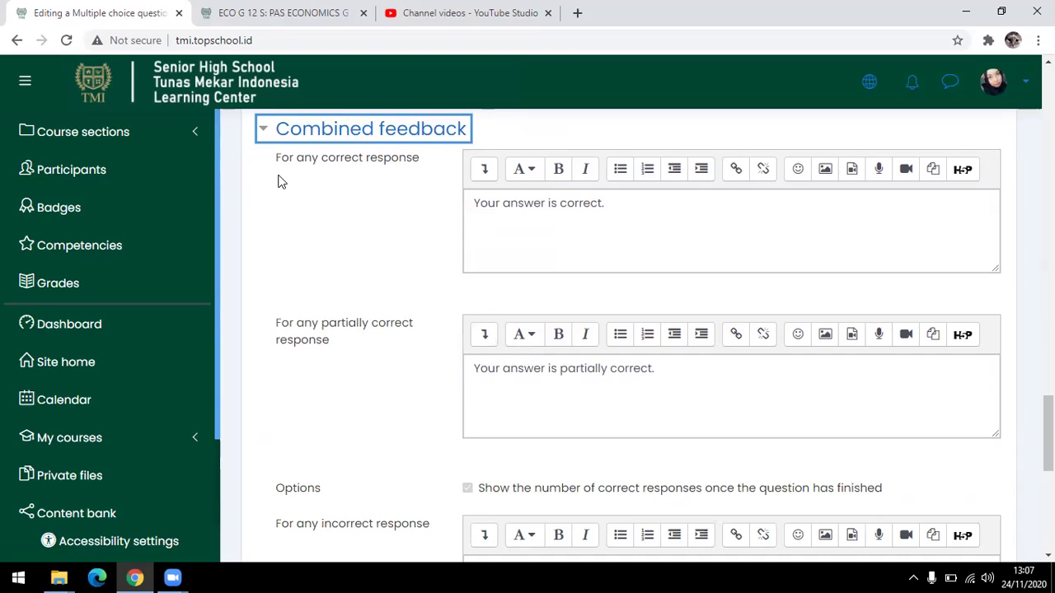
{"action": "left_click", "coordinate": [265, 136]}
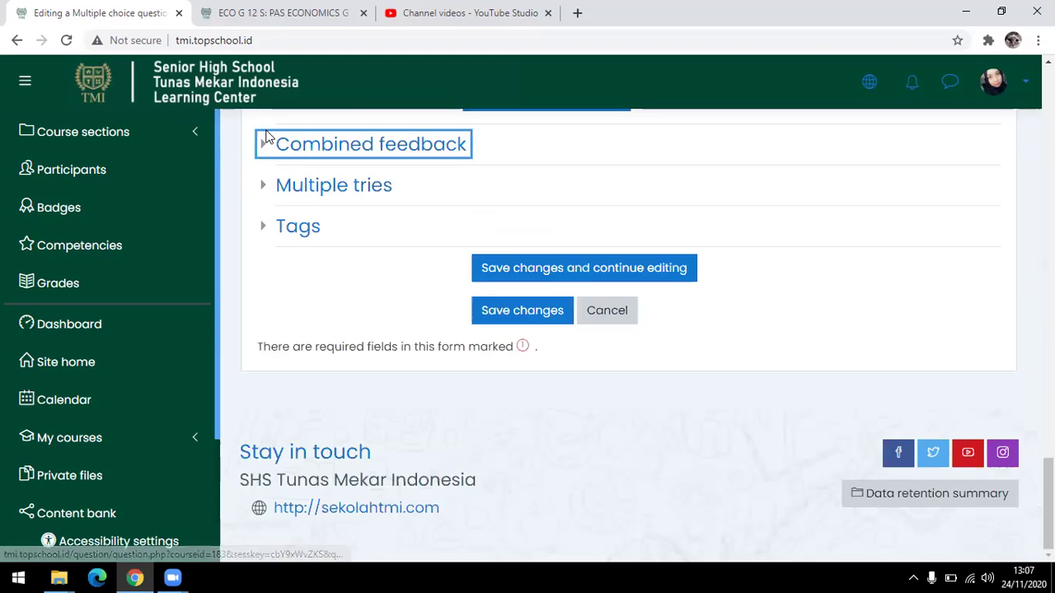
Set the penalty for each incorrect try to 0% in the question's multiple tries settings
{"action": "left_click", "coordinate": [315, 194]}
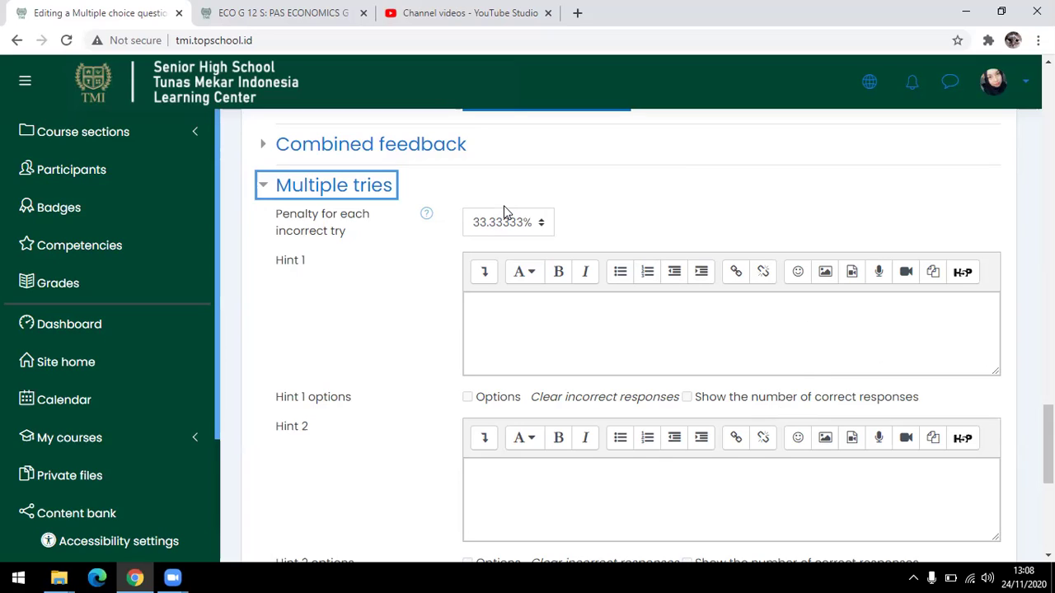
{"action": "left_click", "coordinate": [513, 229]}
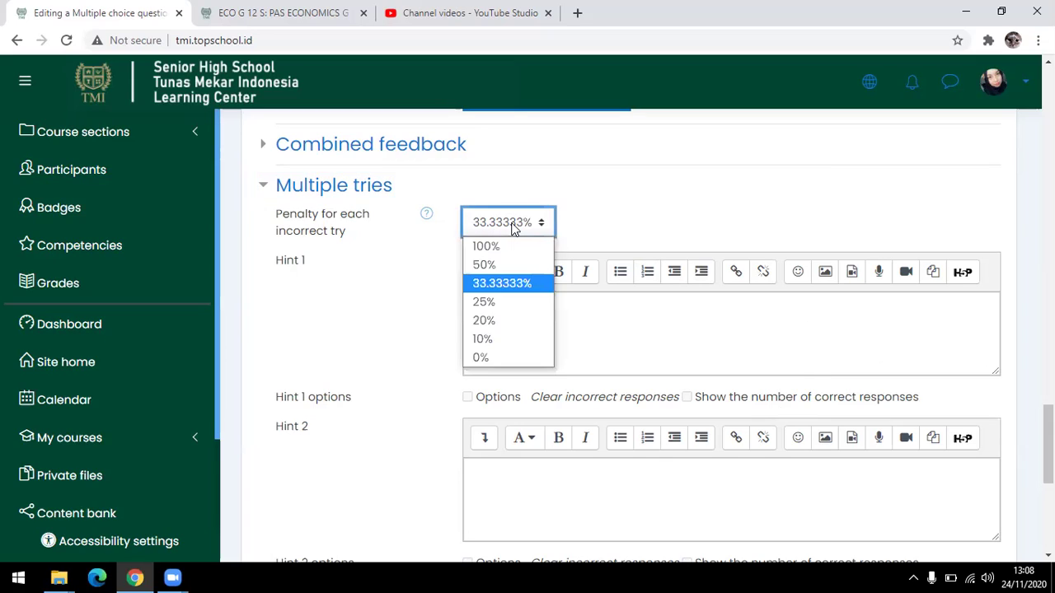
{"action": "left_click", "coordinate": [514, 358]}
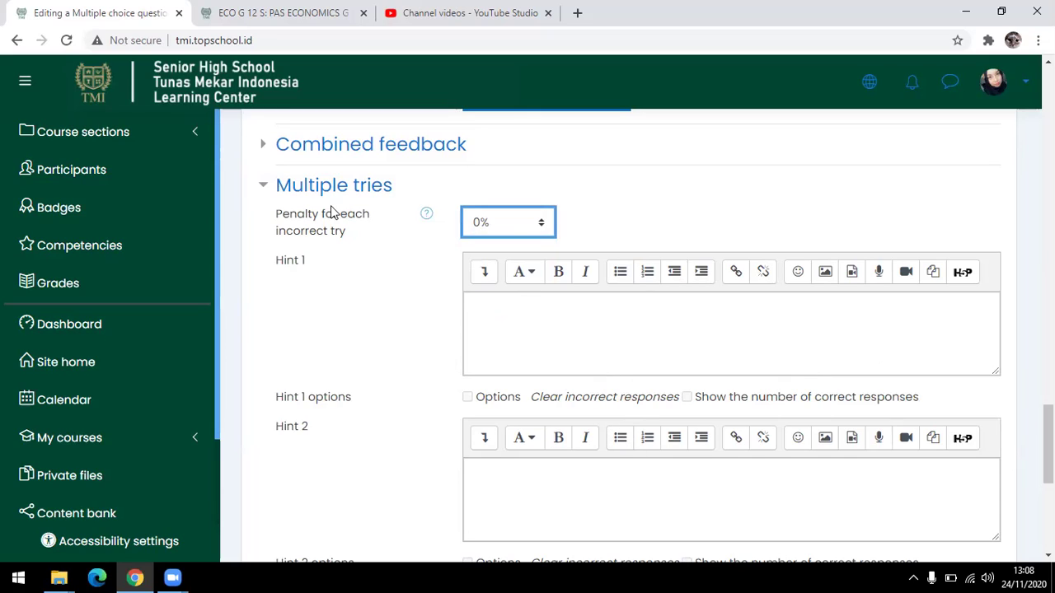
{"action": "left_click", "coordinate": [626, 211]}
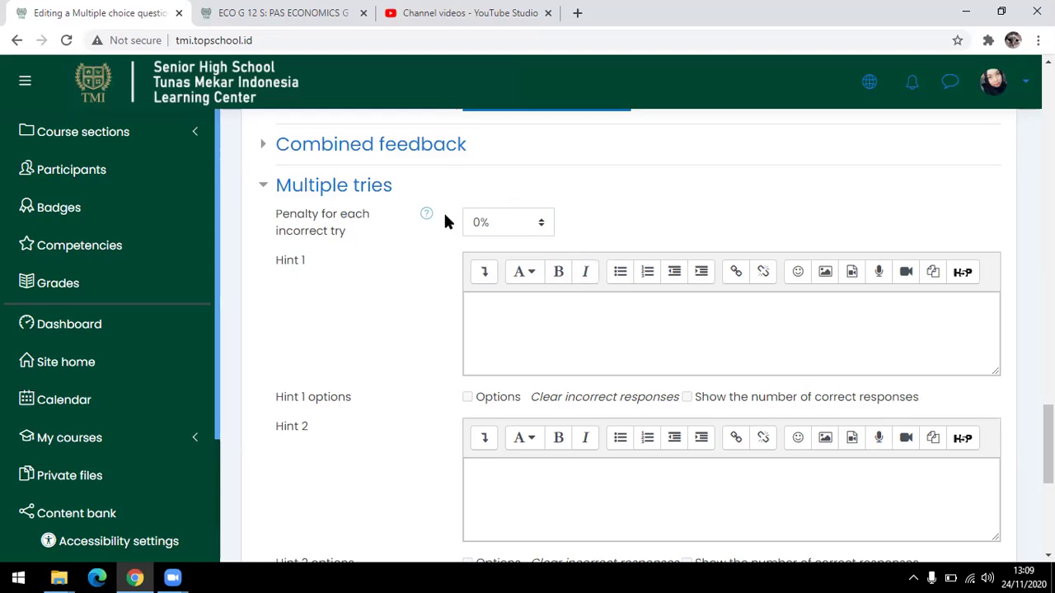
{"action": "scroll", "coordinate": [449, 230], "scroll_direction": "down", "scroll_amount": 4}
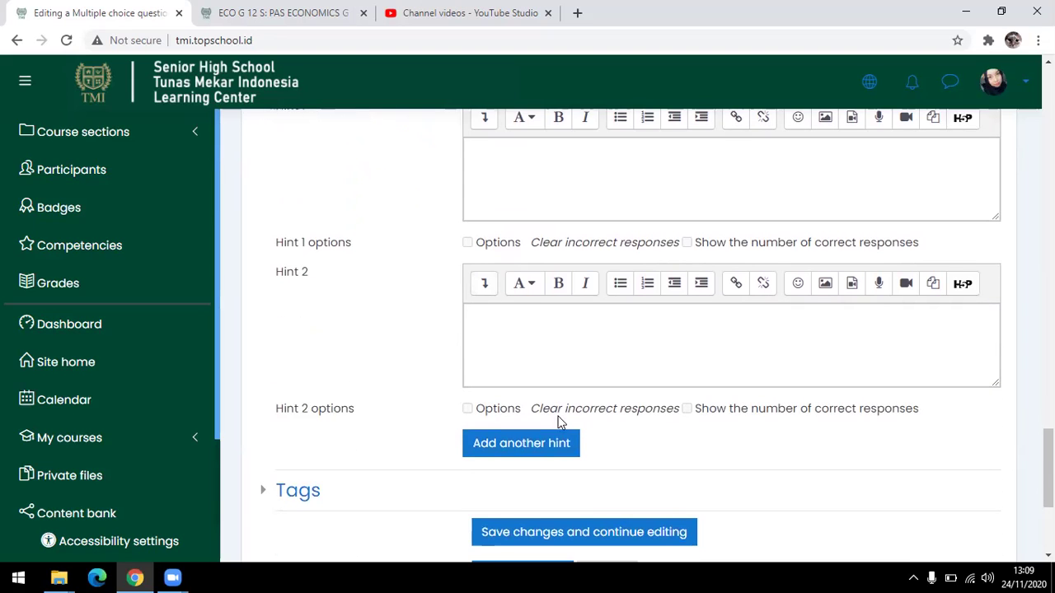
{"action": "scroll", "coordinate": [564, 434], "scroll_direction": "down", "scroll_amount": 1}
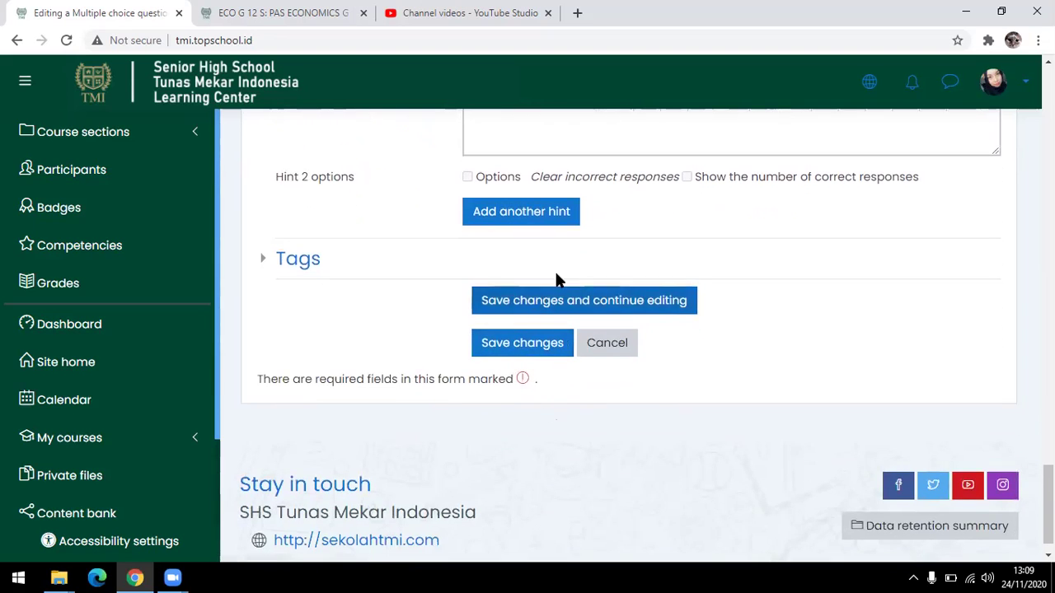
{"action": "scroll", "coordinate": [577, 375], "scroll_direction": "up", "scroll_amount": 10}
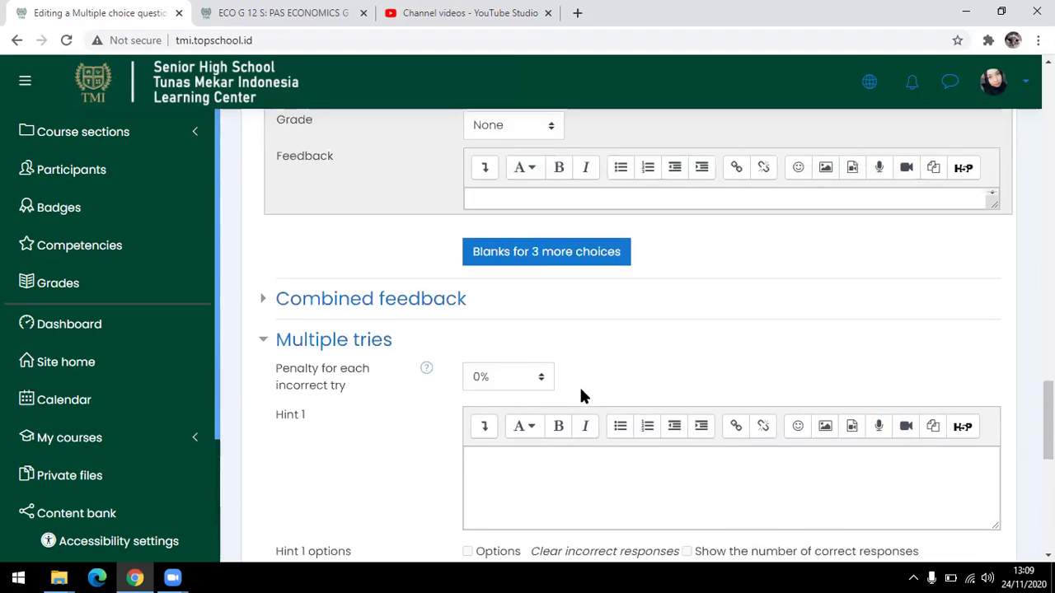
Save the DEFINISI EKONOMI question, first continuing to edit it, and return to the quiz's question list
{"action": "scroll", "coordinate": [525, 426], "scroll_direction": "down", "scroll_amount": 10}
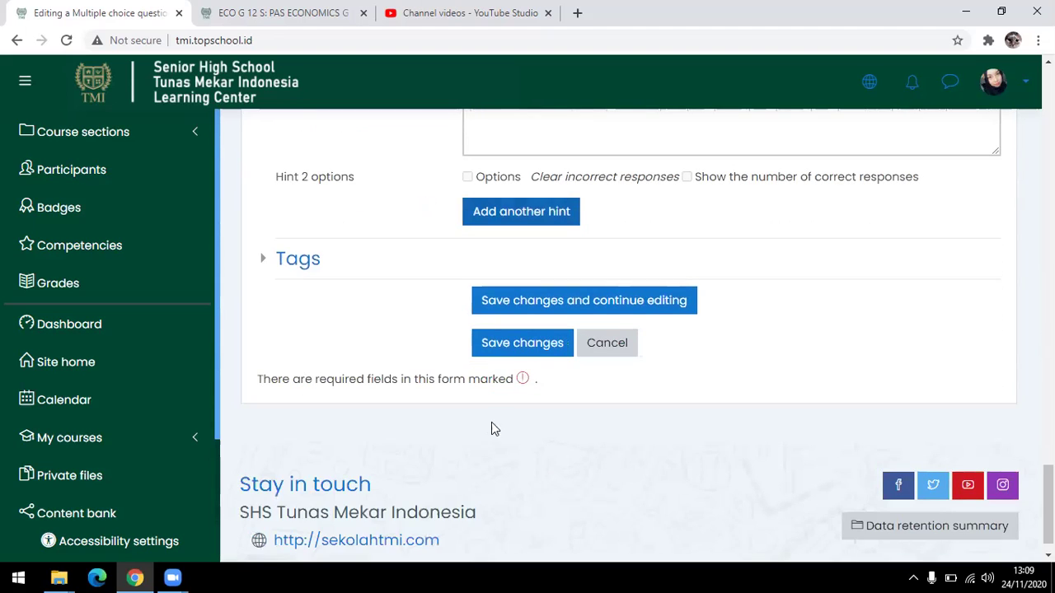
{"action": "left_click", "coordinate": [554, 305]}
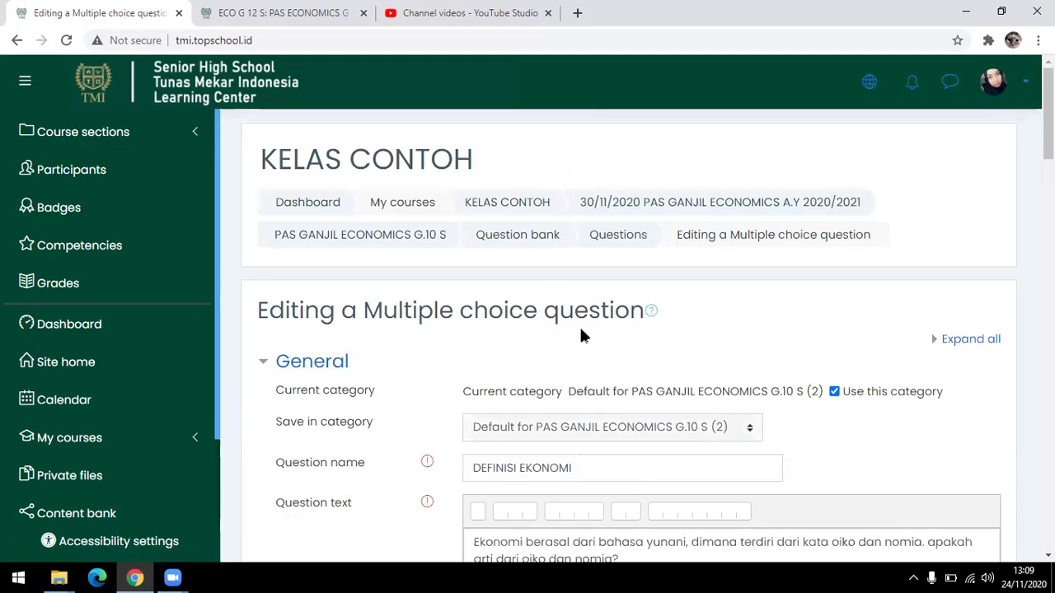
{"action": "scroll", "coordinate": [584, 342], "scroll_direction": "down", "scroll_amount": 2}
{"action": "scroll", "coordinate": [584, 350], "scroll_direction": "down", "scroll_amount": 10}
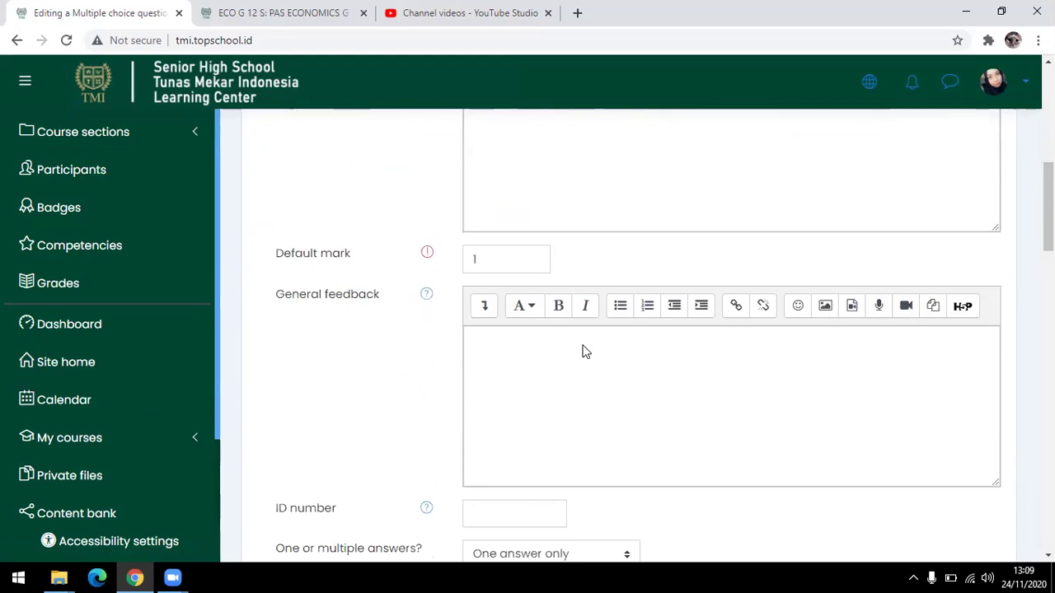
{"action": "scroll", "coordinate": [581, 363], "scroll_direction": "down", "scroll_amount": 15}
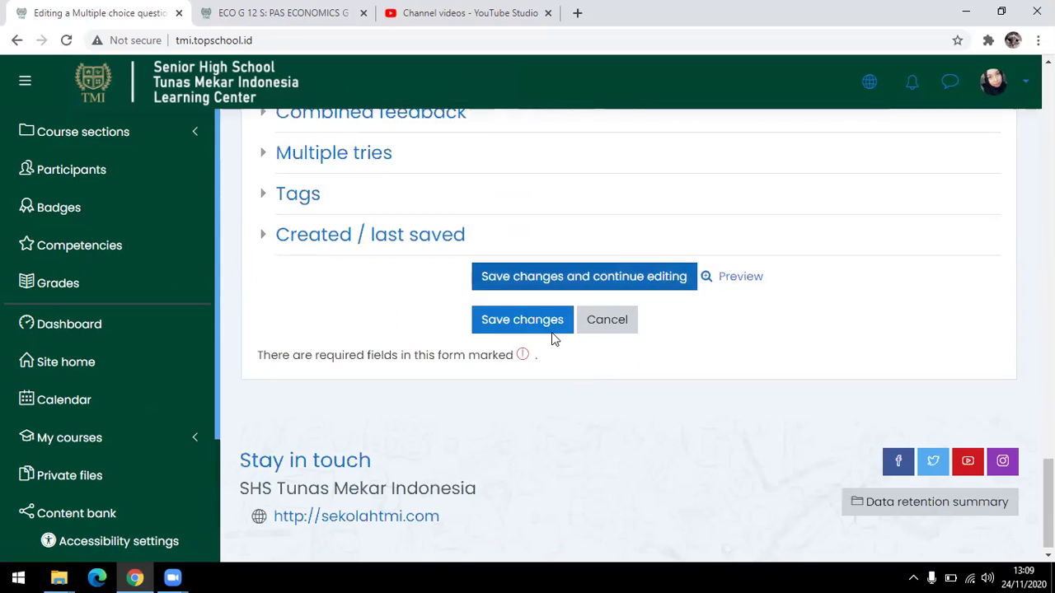
{"action": "left_click", "coordinate": [541, 319]}
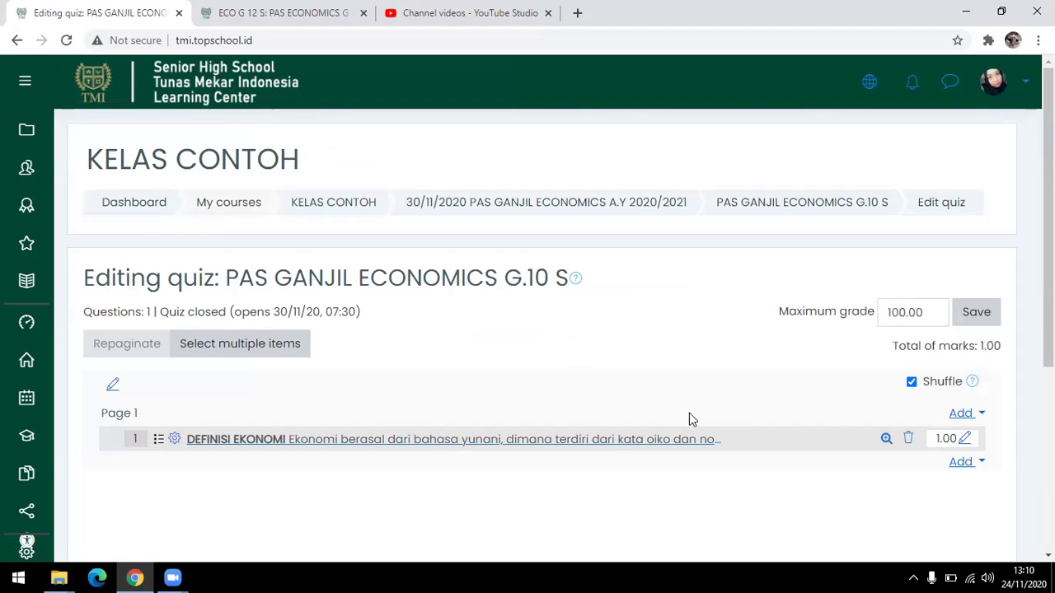
Add a new Multiple choice question to the quiz below the DEFINISI EKONOMI question
{"action": "left_click", "coordinate": [959, 463]}
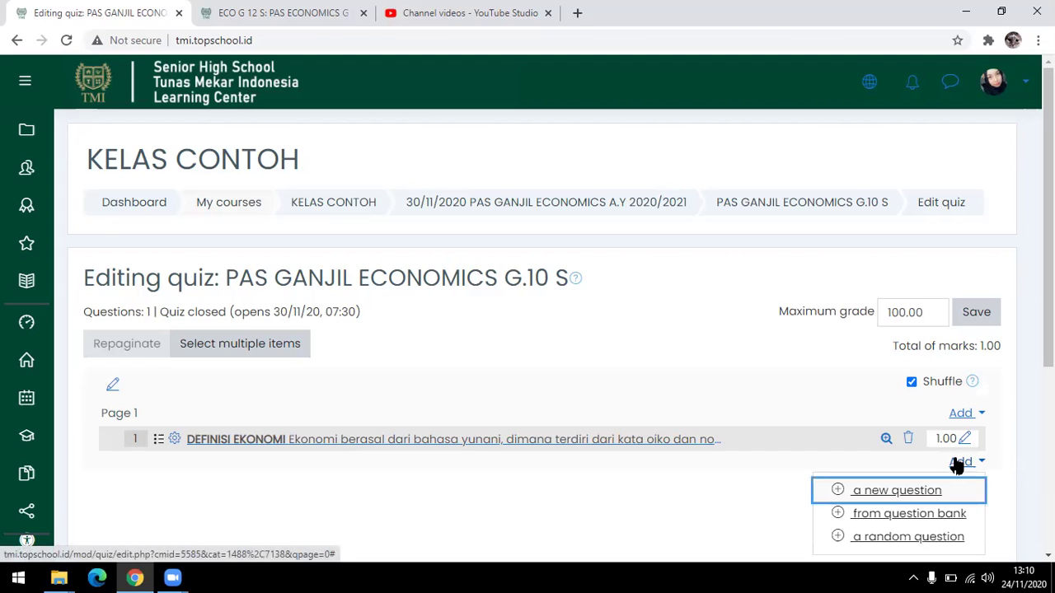
{"action": "left_click", "coordinate": [887, 490]}
{"action": "left_click", "coordinate": [401, 176]}
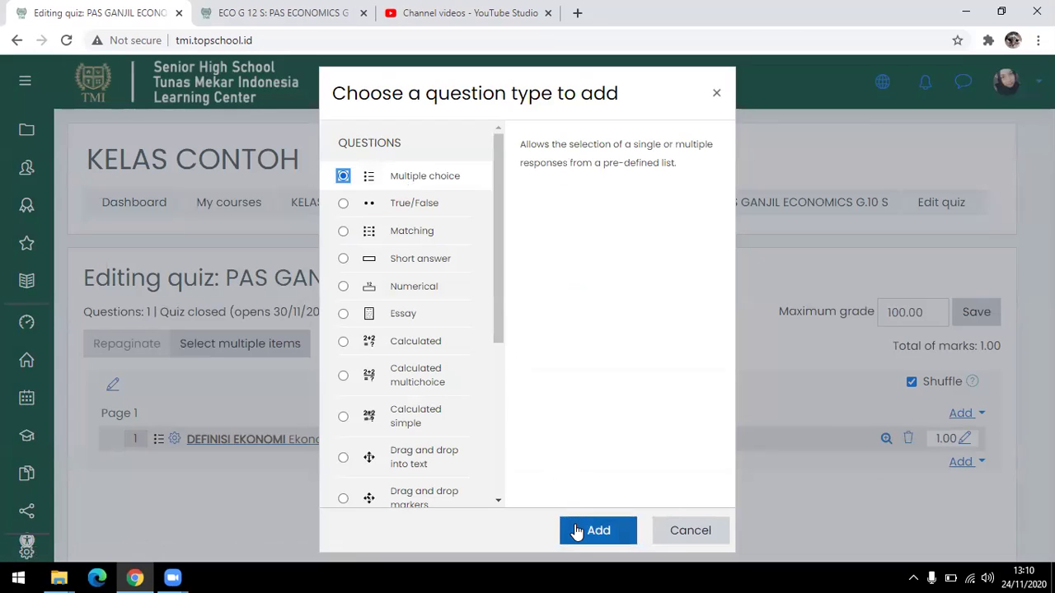
{"action": "left_click", "coordinate": [577, 538]}
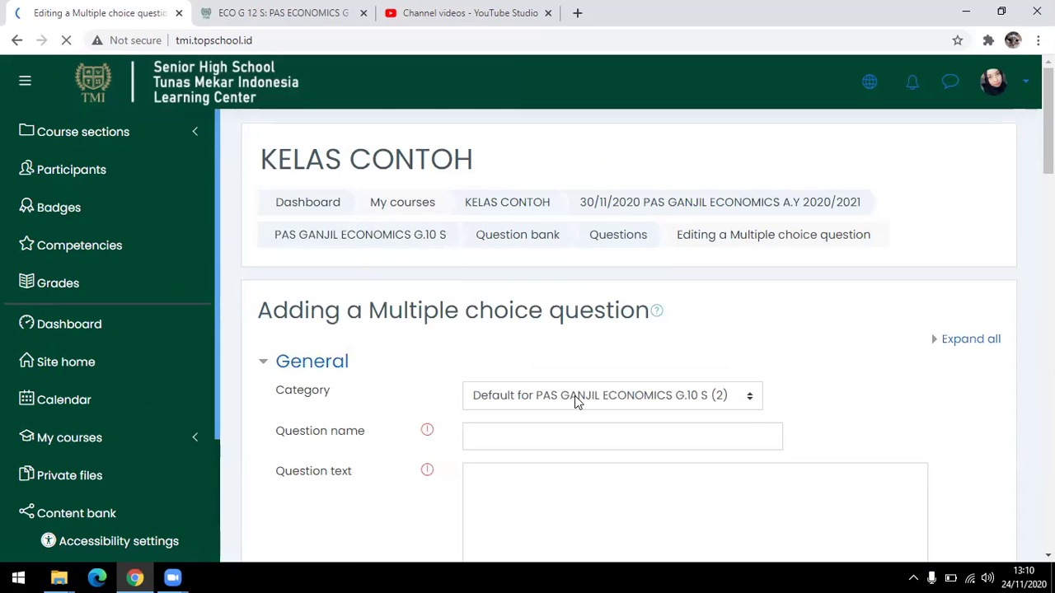
Name the question "warna pelangi" and enter "berikut ini manakah yang tidak termasuk warna pelangi" as its question text
{"action": "scroll", "coordinate": [574, 400], "scroll_direction": "down", "scroll_amount": 2}
{"action": "left_click", "coordinate": [534, 280]}
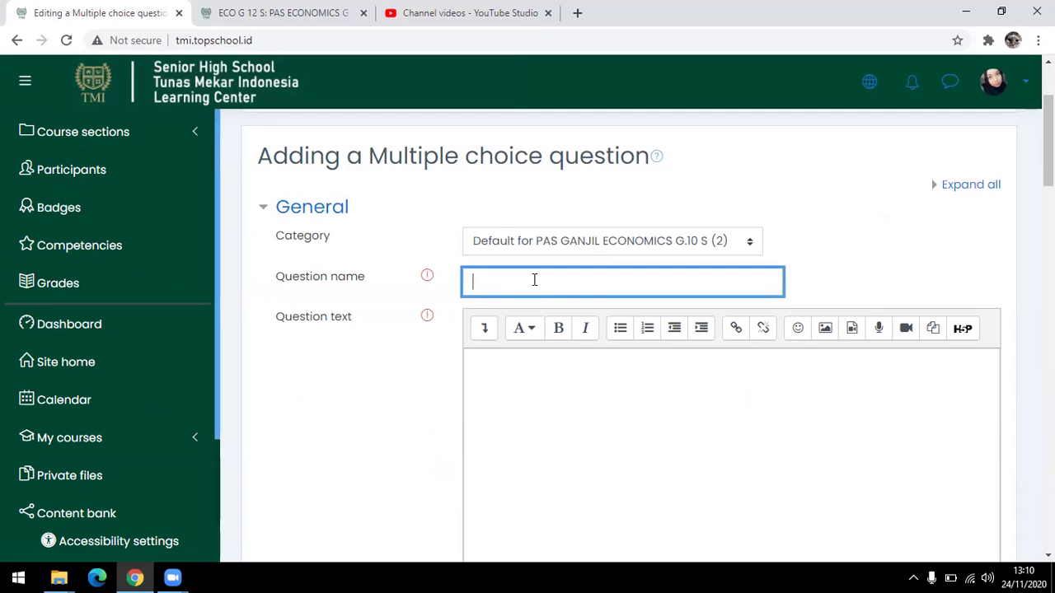
{"action": "type", "text": "warna pelangi"}
{"action": "left_click", "coordinate": [567, 391]}
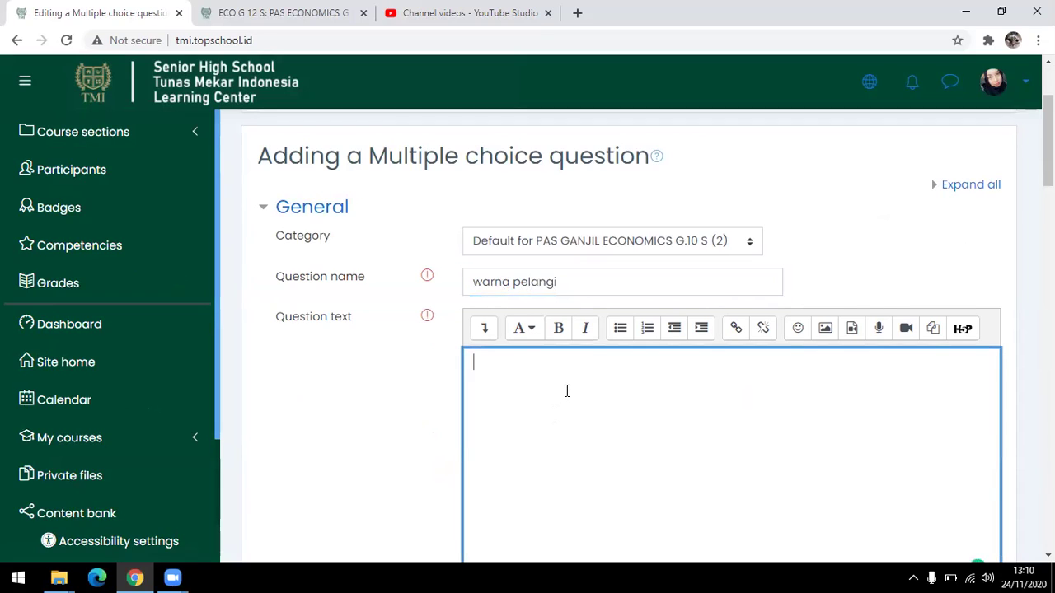
{"action": "type", "text": "berikut ini manaka"}
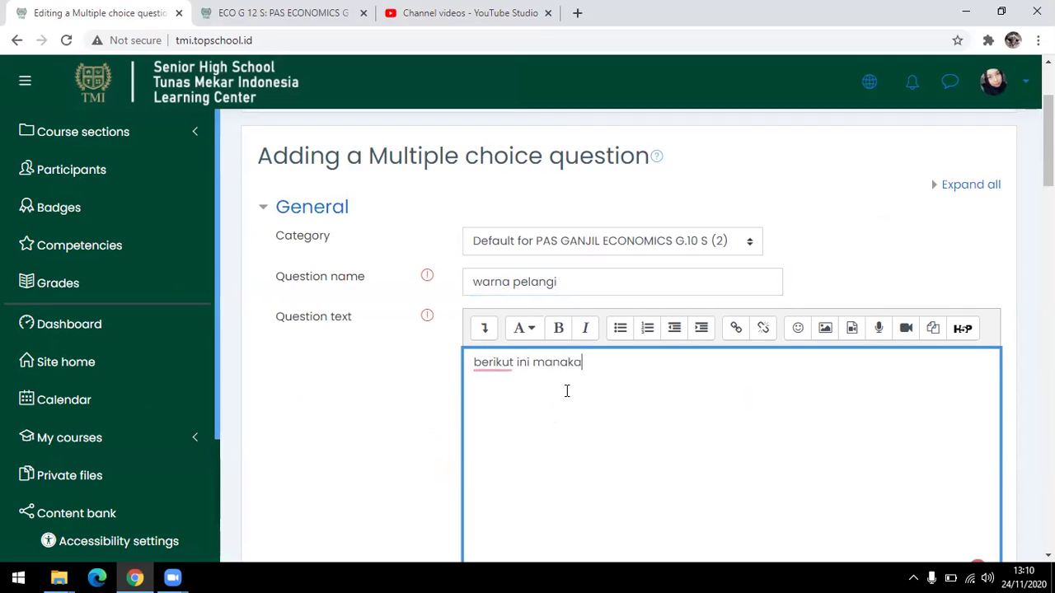
{"action": "type", "text": "h yang tidak"}
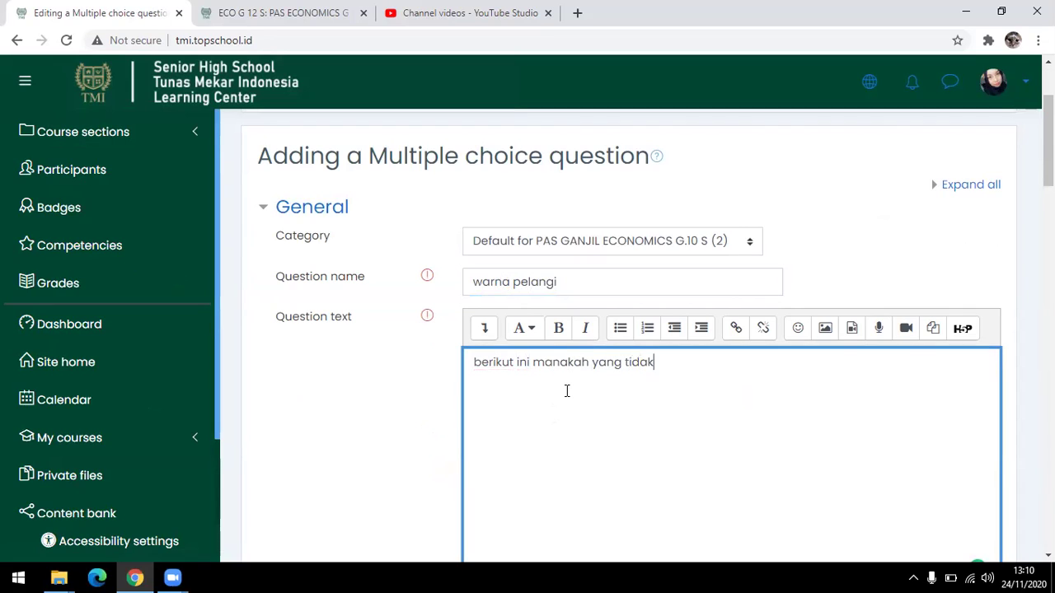
{"action": "type", "text": " termasuk warna pelangi"}
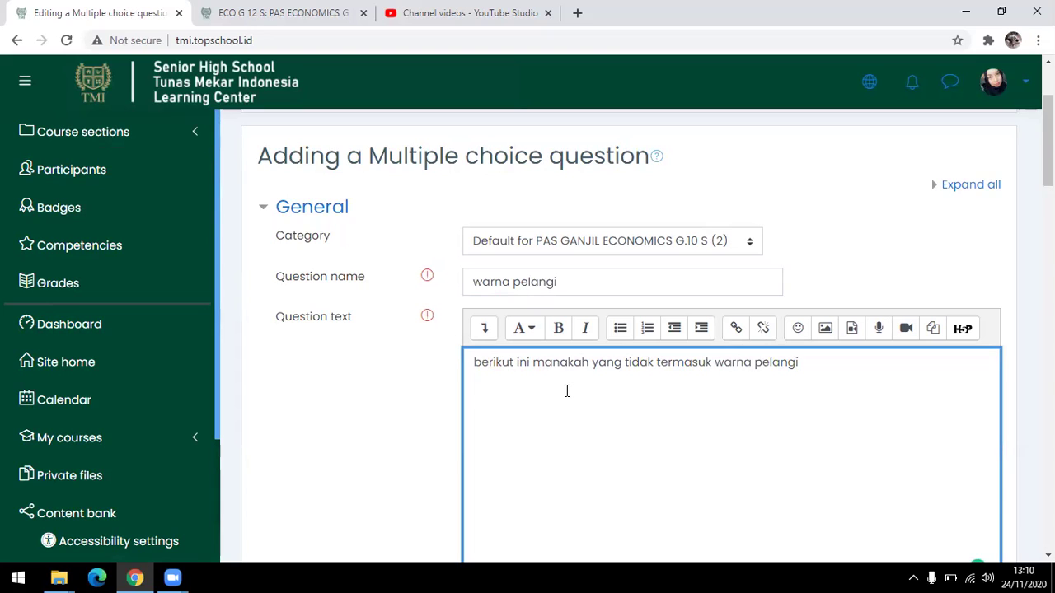
Allow multiple answers for the question and number its choices as "A., B., C., ..."
{"action": "scroll", "coordinate": [567, 391], "scroll_direction": "down", "scroll_amount": 4}
{"action": "scroll", "coordinate": [619, 384], "scroll_direction": "down", "scroll_amount": 2}
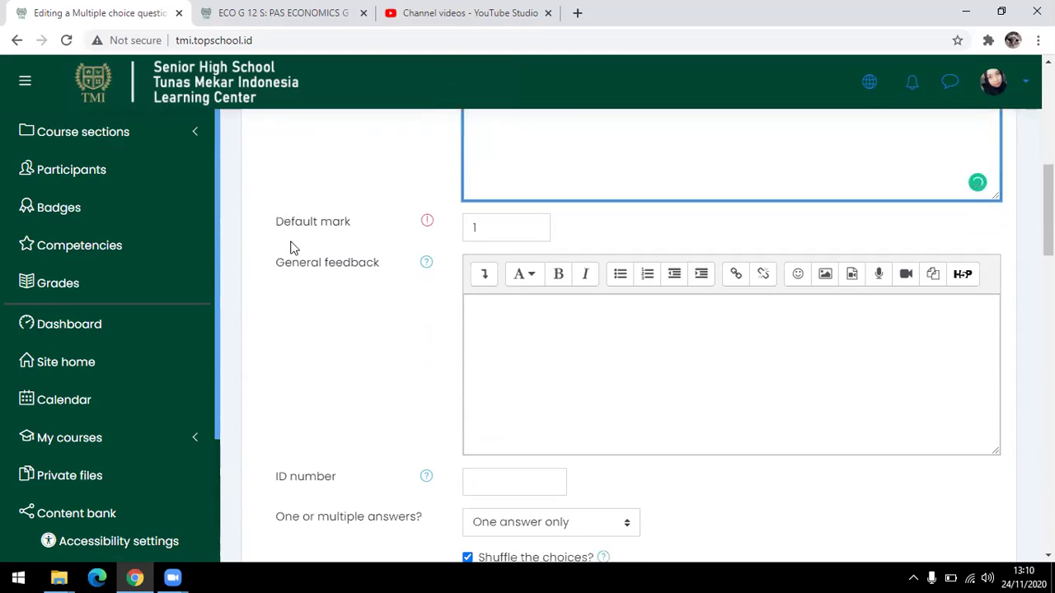
{"action": "left_click", "coordinate": [513, 227]}
{"action": "scroll", "coordinate": [485, 332], "scroll_direction": "down", "scroll_amount": 4}
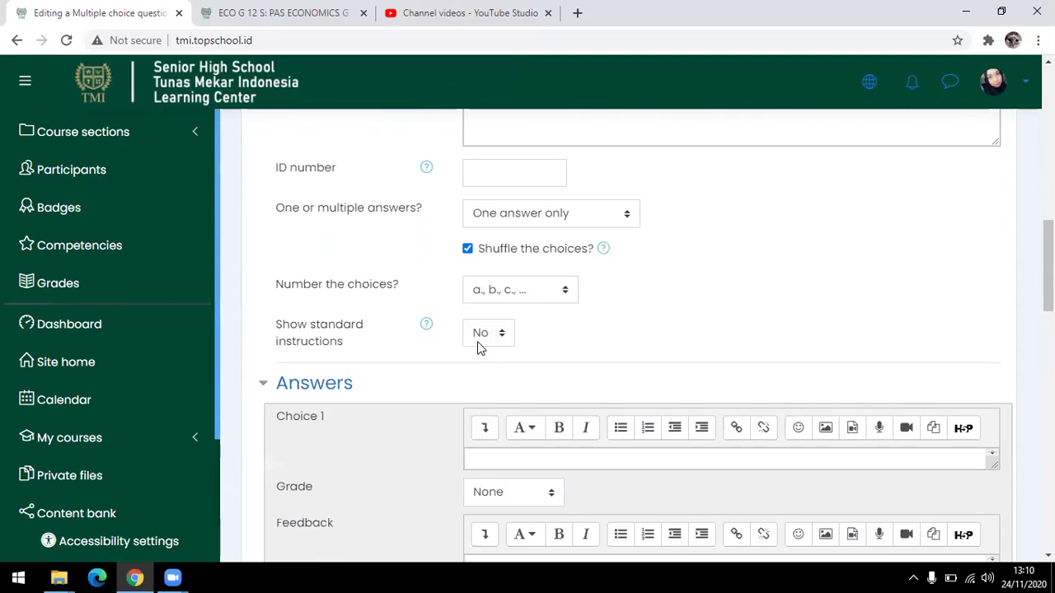
{"action": "left_click", "coordinate": [507, 219]}
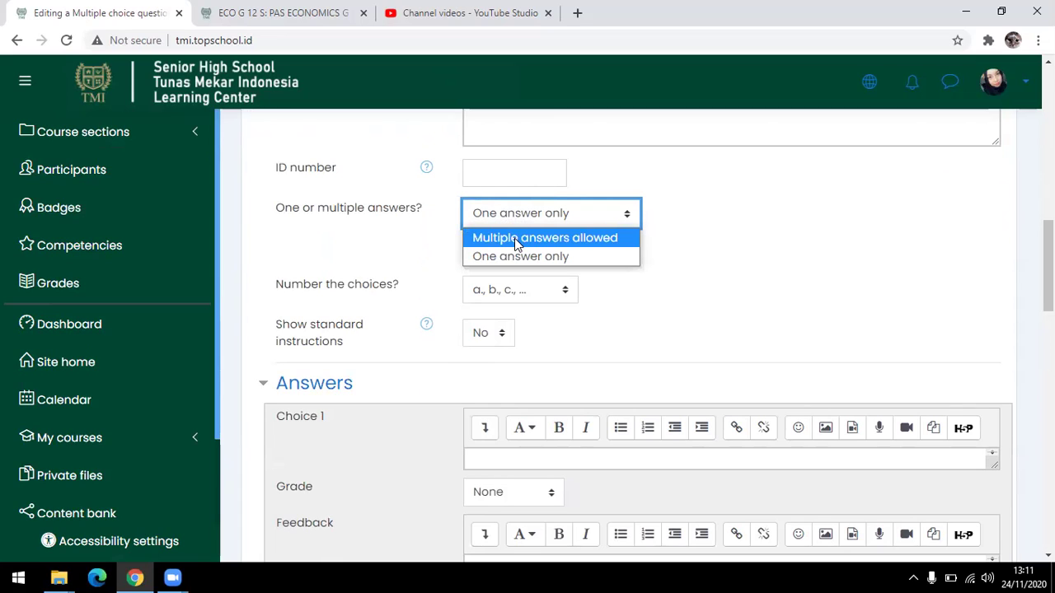
{"action": "left_click", "coordinate": [516, 239]}
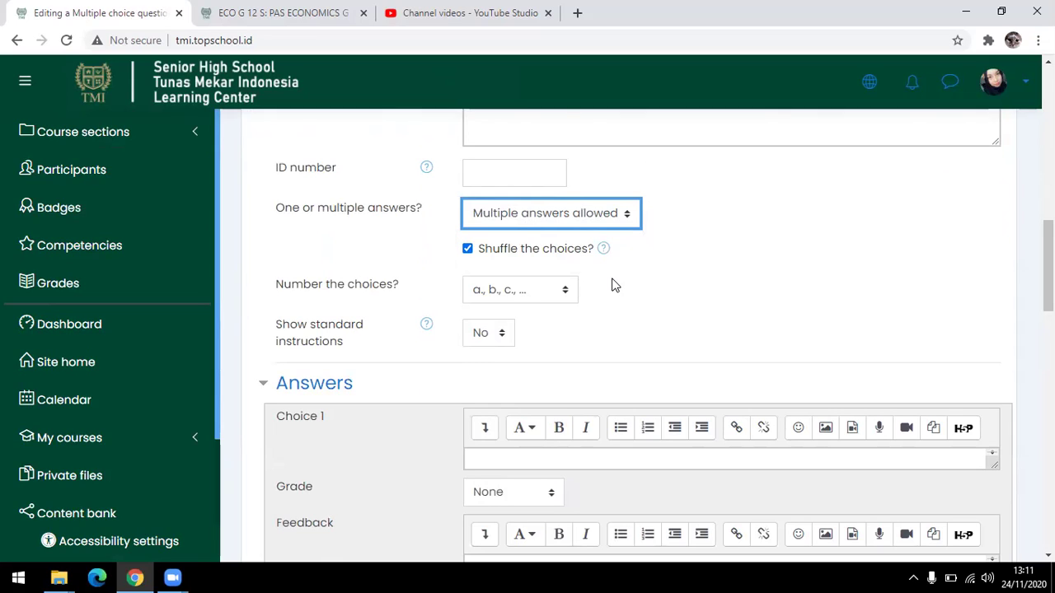
{"action": "left_click", "coordinate": [551, 290]}
{"action": "left_click", "coordinate": [525, 334]}
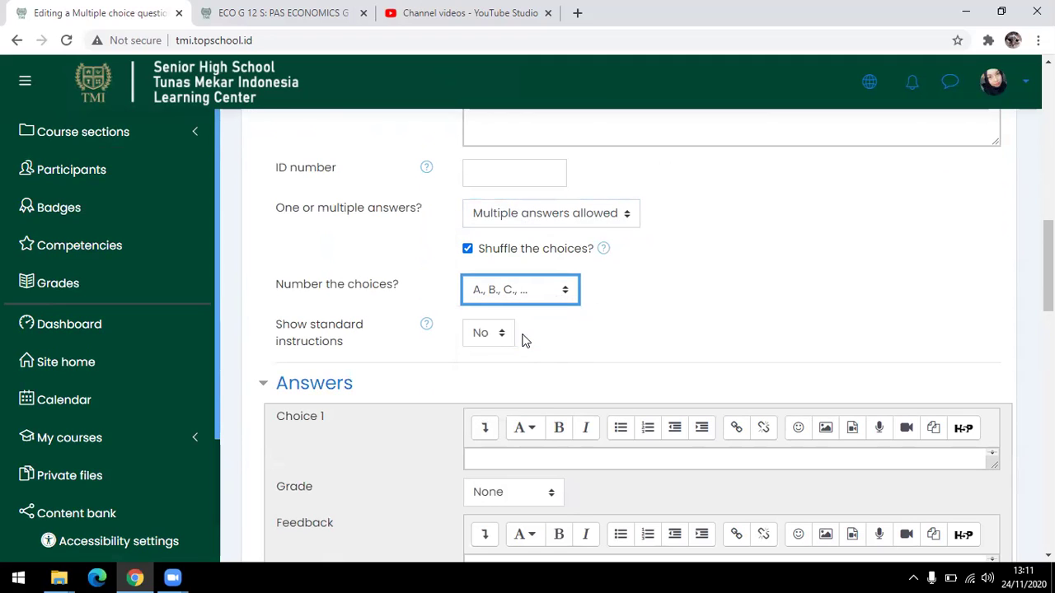
Enter "hitam" as the answer text of Choice 1
{"action": "scroll", "coordinate": [527, 327], "scroll_direction": "down", "scroll_amount": 1}
{"action": "scroll", "coordinate": [527, 319], "scroll_direction": "down", "scroll_amount": 1}
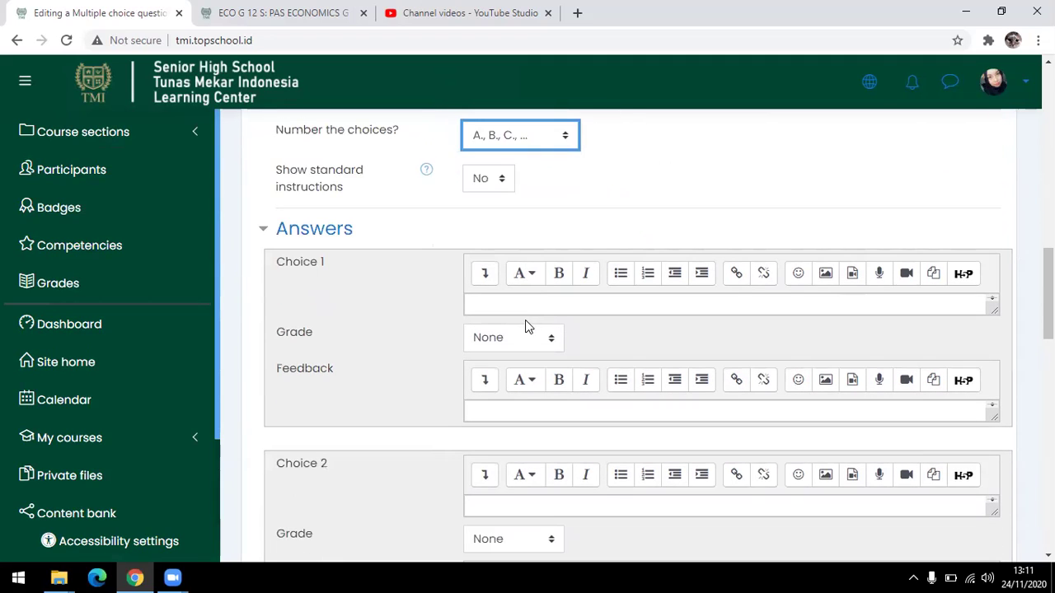
{"action": "left_click", "coordinate": [528, 306]}
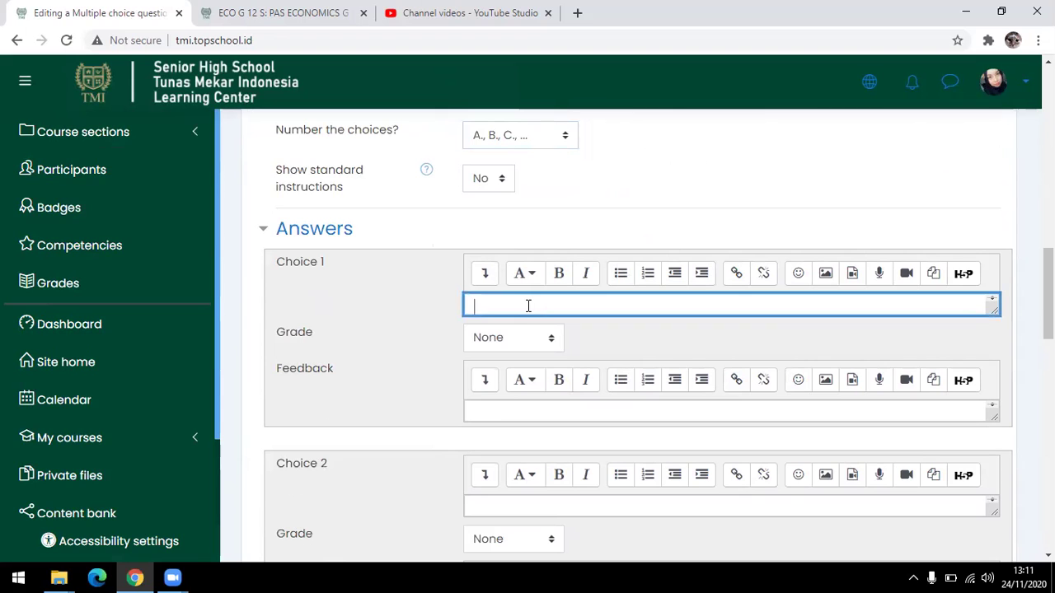
{"action": "scroll", "coordinate": [370, 197], "scroll_direction": "up", "scroll_amount": 10}
{"action": "scroll", "coordinate": [370, 198], "scroll_direction": "up", "scroll_amount": 4}
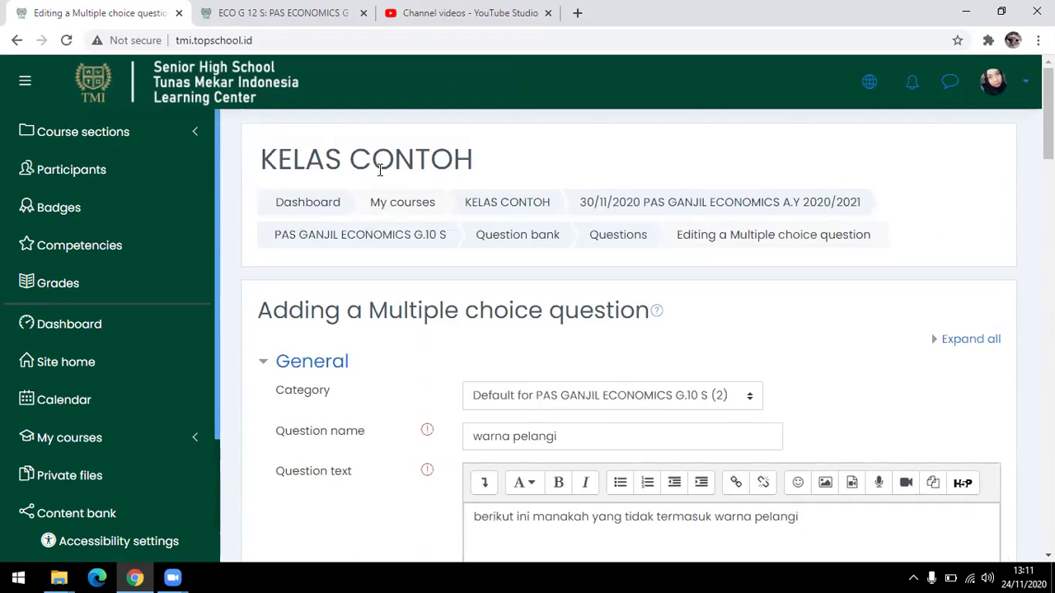
{"action": "scroll", "coordinate": [379, 169], "scroll_direction": "down", "scroll_amount": 11}
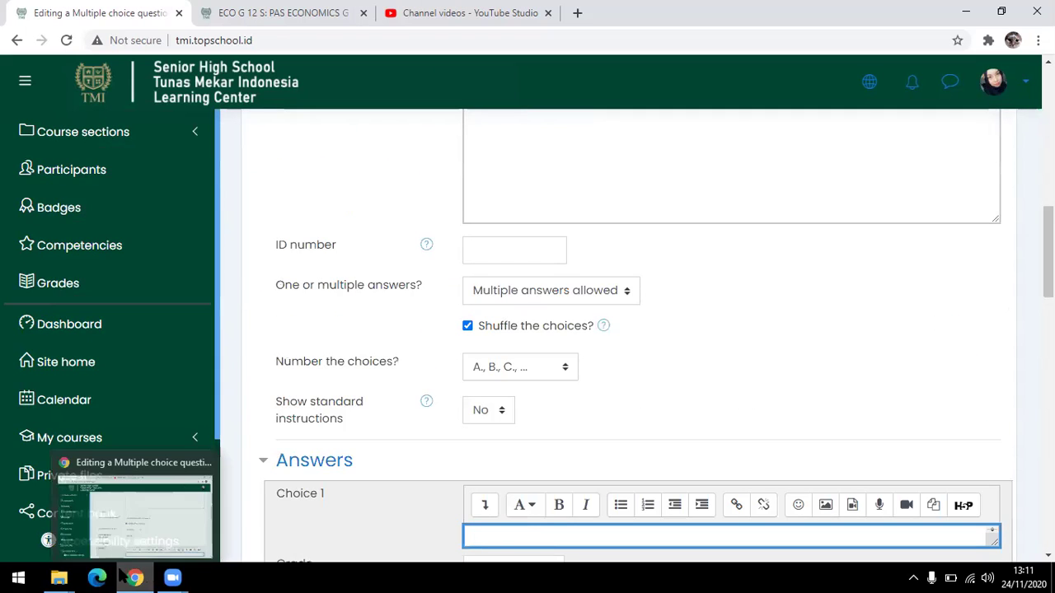
{"action": "scroll", "coordinate": [528, 359], "scroll_direction": "down", "scroll_amount": 3}
{"action": "type", "text": "hitam"}
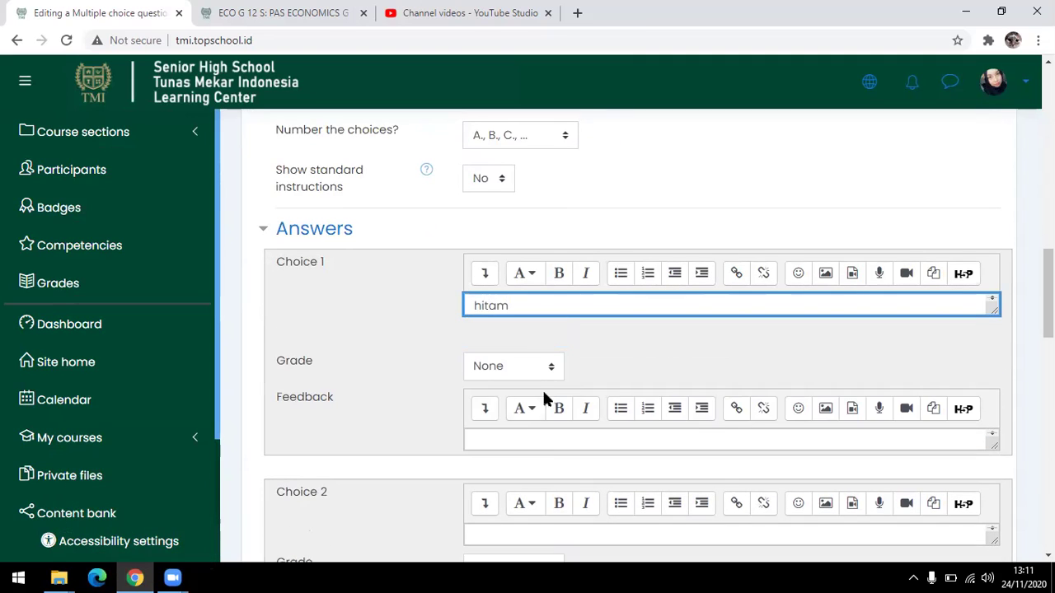
Enter "biru" as the answer text of Choice 2 and "merah" as the answer text of Choice 3
{"action": "scroll", "coordinate": [530, 418], "scroll_direction": "down", "scroll_amount": 2}
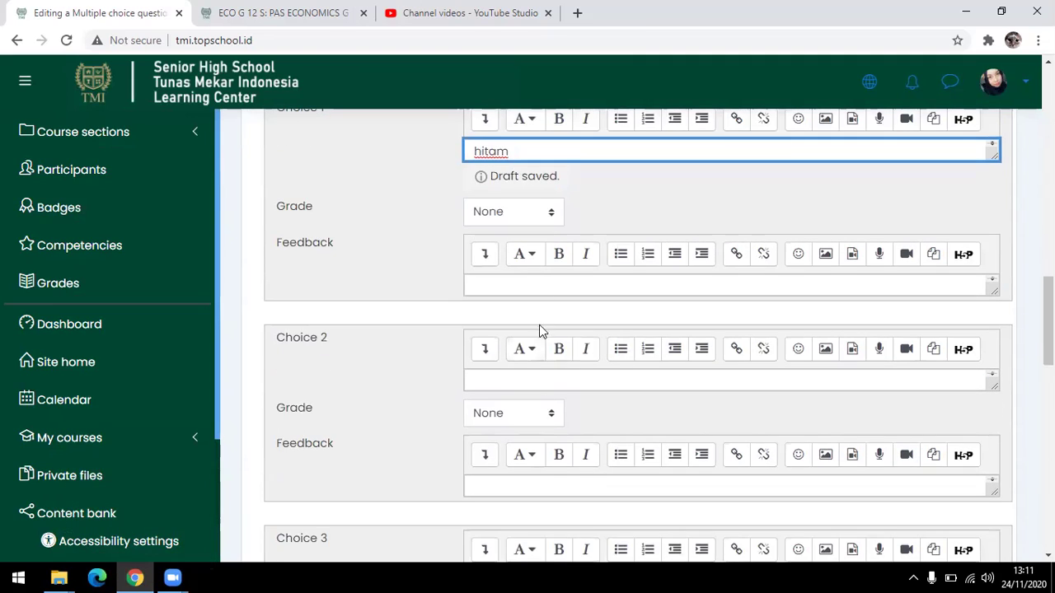
{"action": "left_click", "coordinate": [508, 377]}
{"action": "type", "text": "biru"}
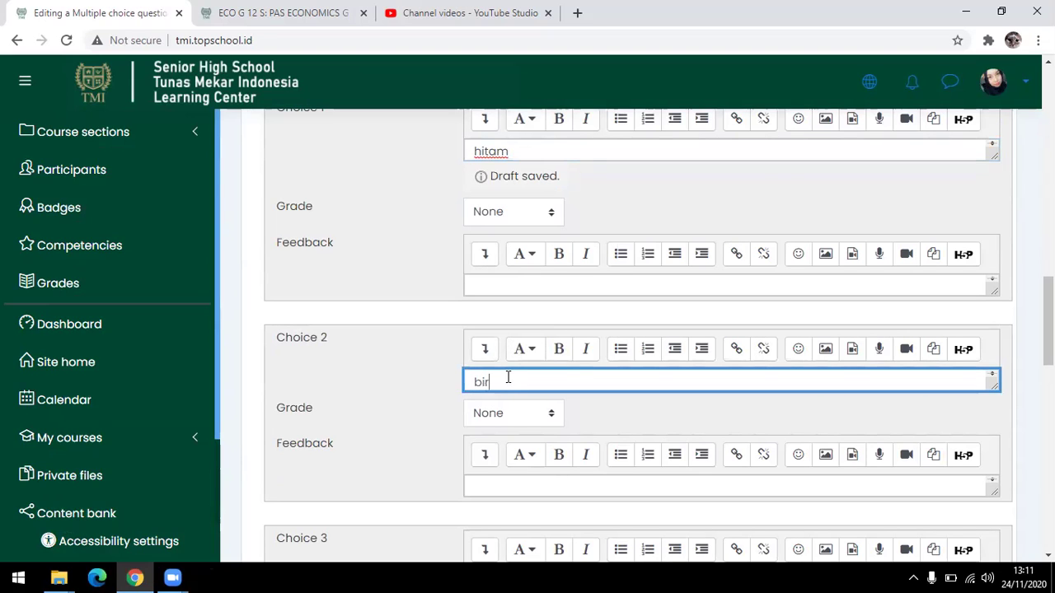
{"action": "scroll", "coordinate": [566, 455], "scroll_direction": "down", "scroll_amount": 5}
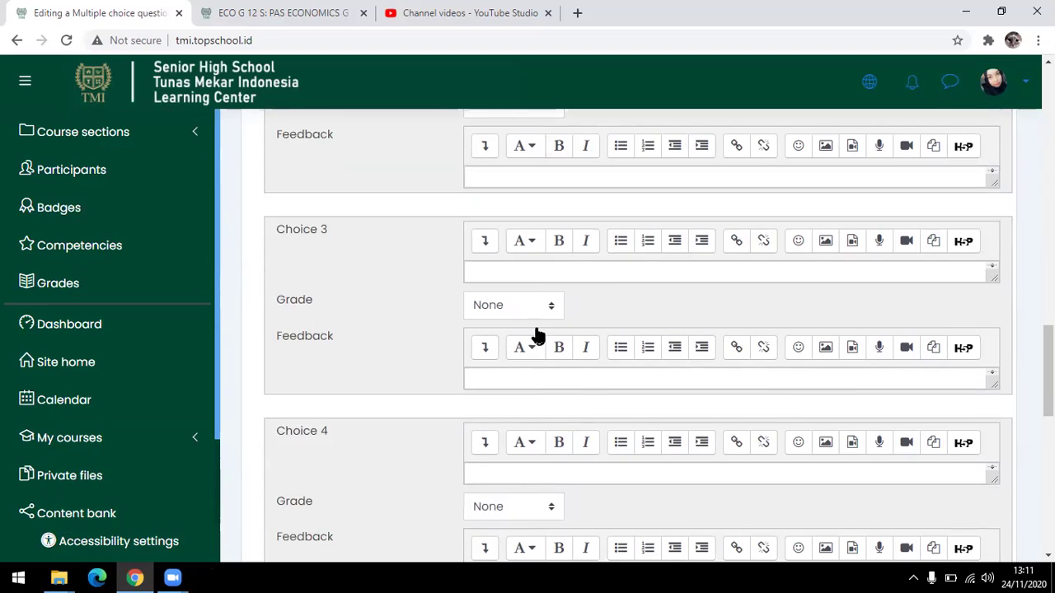
{"action": "left_click", "coordinate": [540, 275]}
{"action": "type", "text": "merah"}
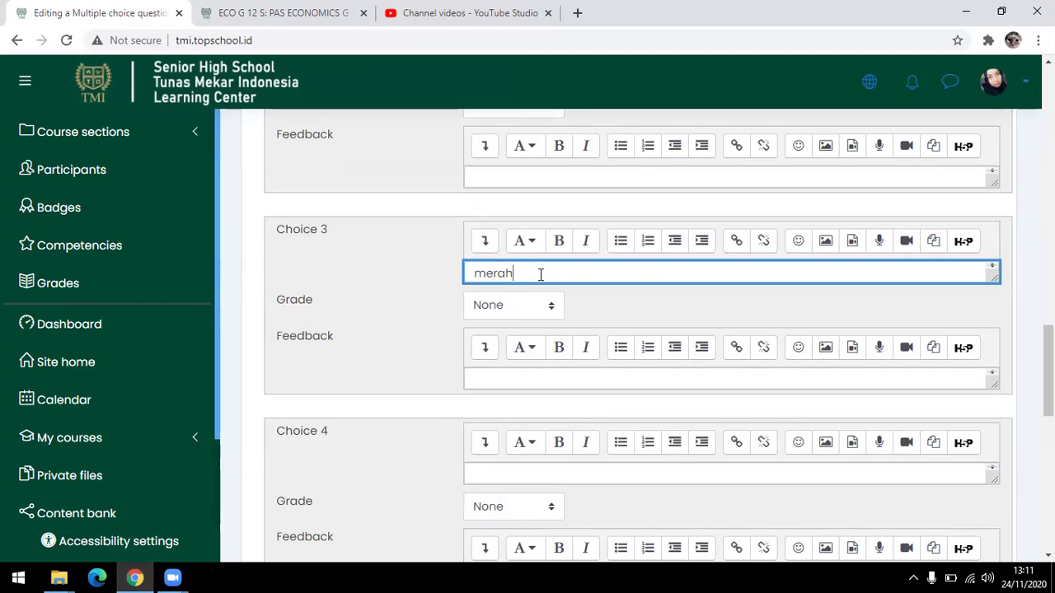
Enter "kuning" as the answer text of Choice 4 and "jingga" as the answer text of Choice 5
{"action": "scroll", "coordinate": [589, 448], "scroll_direction": "down", "scroll_amount": 2}
{"action": "left_click", "coordinate": [525, 321]}
{"action": "type", "text": "kuning"}
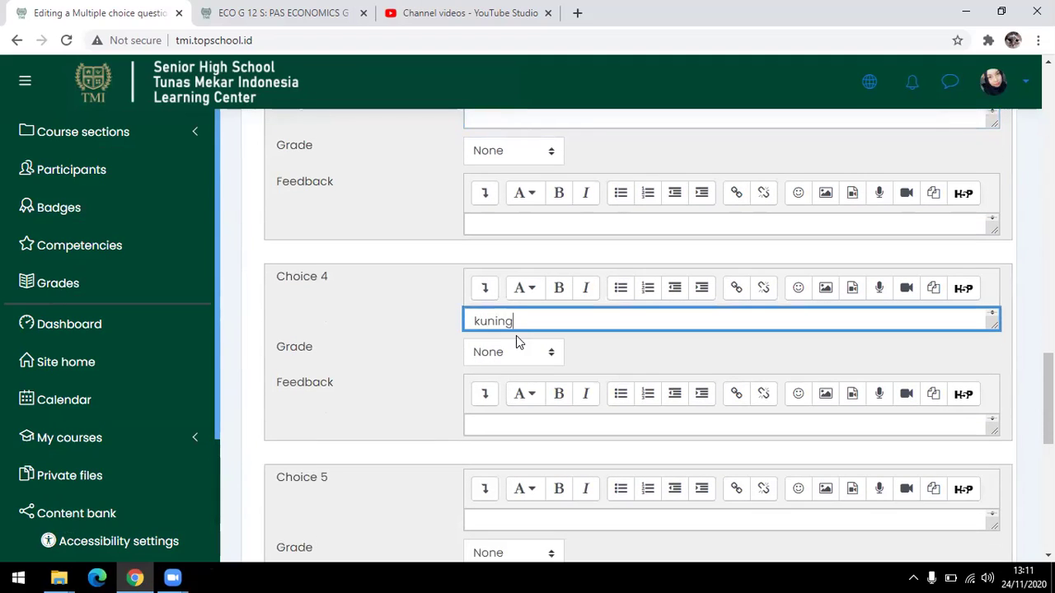
{"action": "scroll", "coordinate": [515, 338], "scroll_direction": "down", "scroll_amount": 4}
{"action": "left_click", "coordinate": [520, 210]}
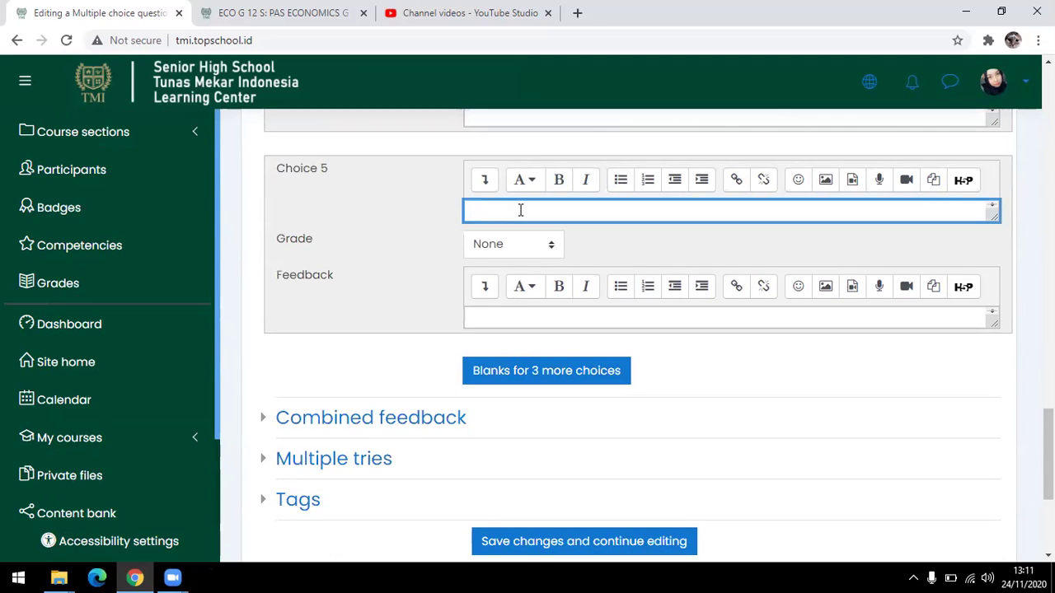
{"action": "type", "text": "jingga"}
{"action": "left_click", "coordinate": [362, 263]}
Review the answer texts and grade settings of the question's choices, bringing the hidden texts of Choice 2 and Choice 3 into view
{"action": "scroll", "coordinate": [412, 247], "scroll_direction": "up", "scroll_amount": 8}
{"action": "scroll", "coordinate": [412, 244], "scroll_direction": "up", "scroll_amount": 4}
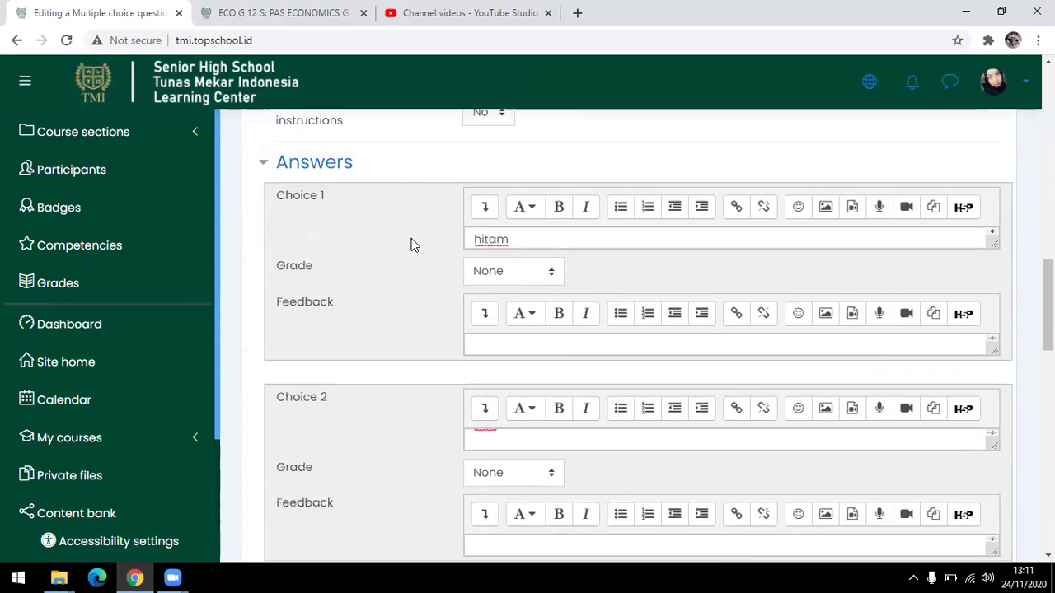
{"action": "scroll", "coordinate": [487, 284], "scroll_direction": "down", "scroll_amount": 2}
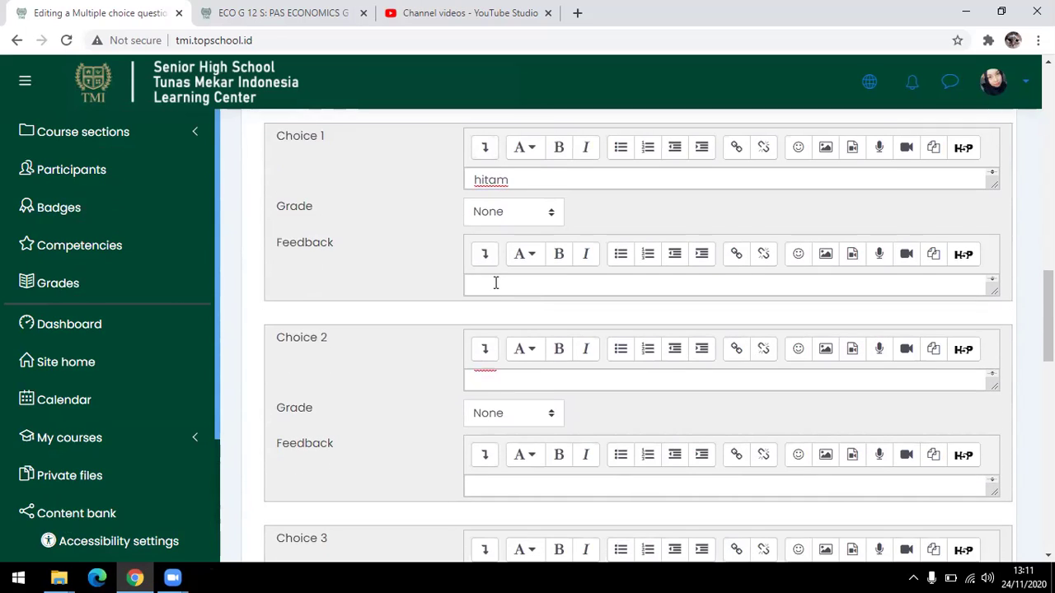
{"action": "left_click", "coordinate": [562, 378]}
{"action": "scroll", "coordinate": [563, 378], "scroll_direction": "down", "scroll_amount": 1}
{"action": "scroll", "coordinate": [392, 445], "scroll_direction": "down", "scroll_amount": 3}
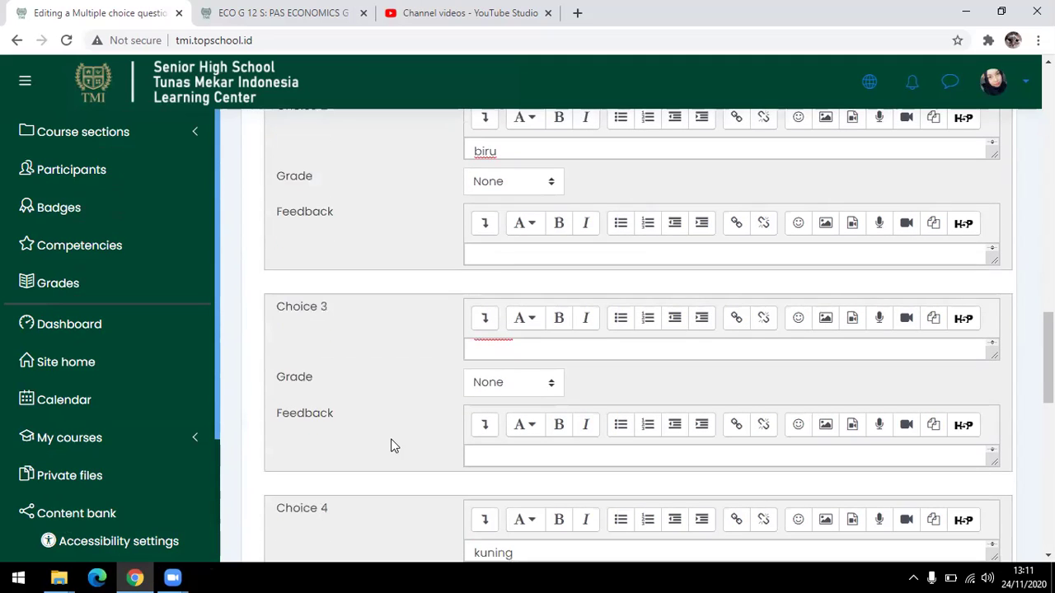
{"action": "scroll", "coordinate": [625, 374], "scroll_direction": "up", "scroll_amount": 1}
{"action": "left_click", "coordinate": [577, 431]}
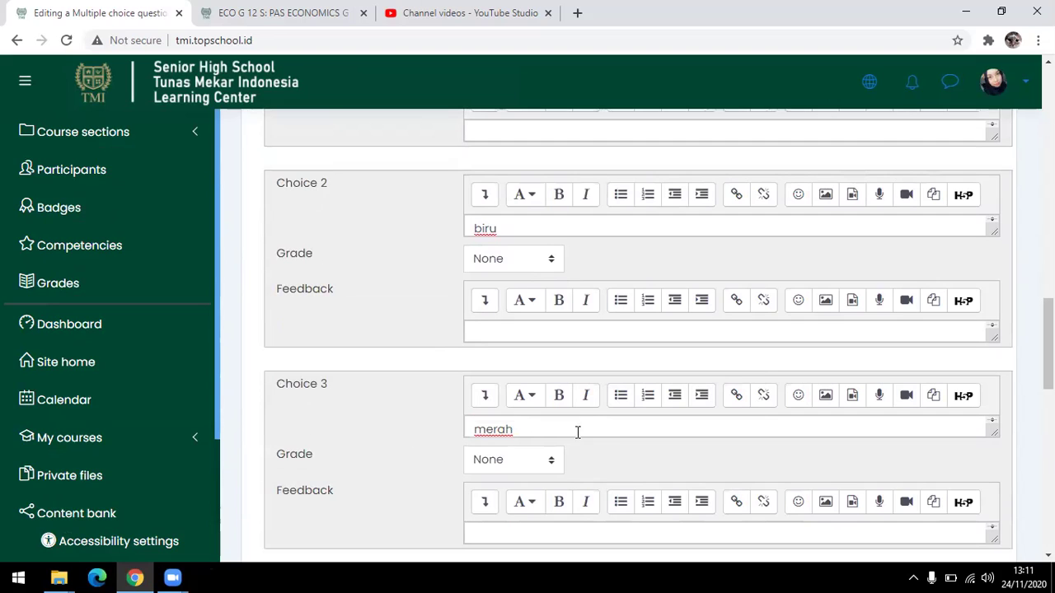
{"action": "scroll", "coordinate": [579, 412], "scroll_direction": "up", "scroll_amount": 4}
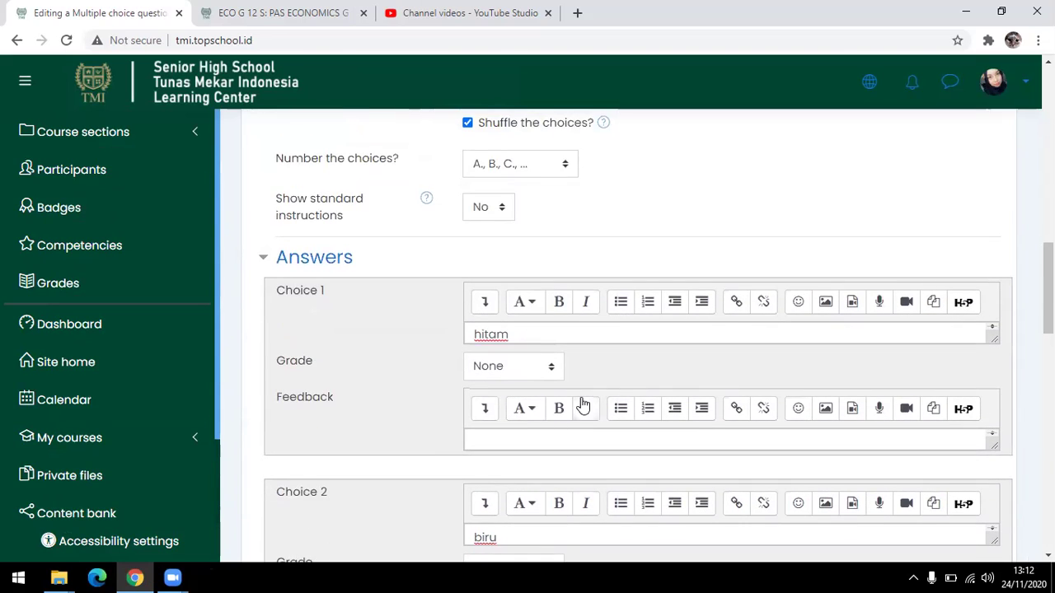
{"action": "scroll", "coordinate": [583, 406], "scroll_direction": "down", "scroll_amount": 1}
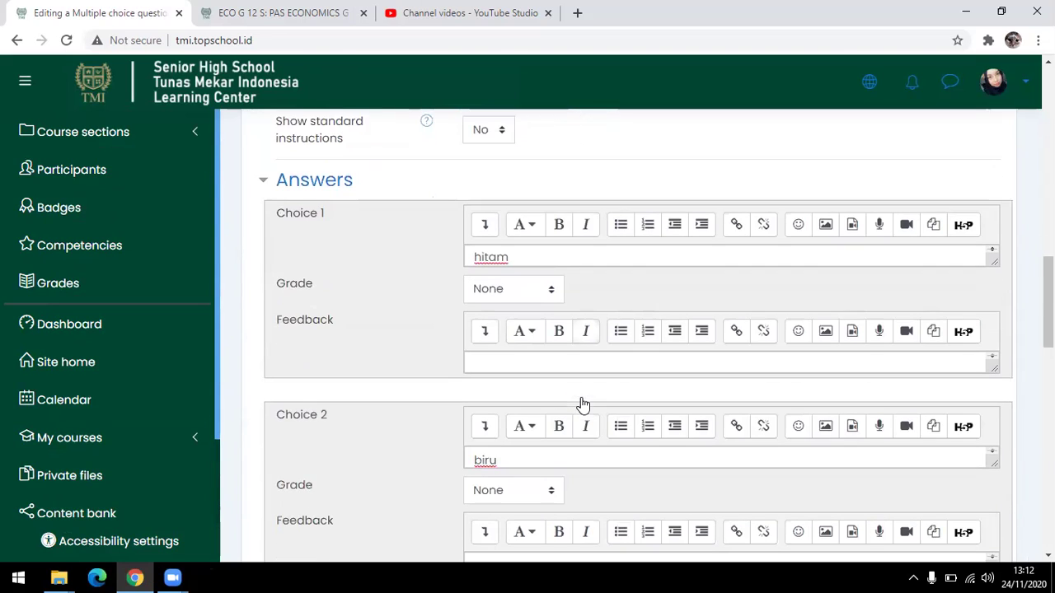
Set the grades of Choice 1 and Choice 2 to 50% each
{"action": "left_click", "coordinate": [555, 289]}
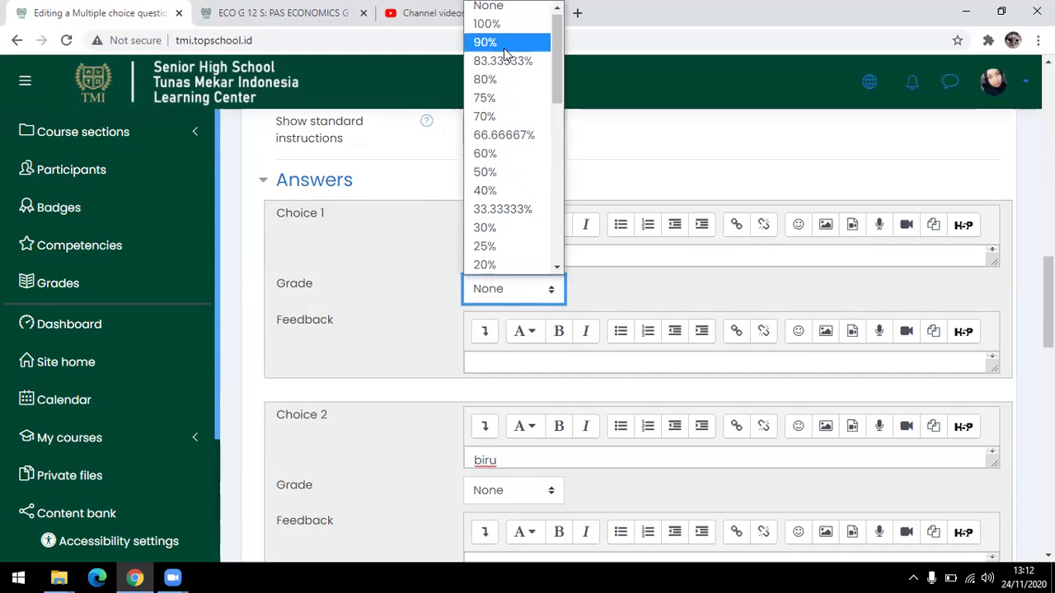
{"action": "left_click", "coordinate": [506, 172]}
{"action": "left_click", "coordinate": [549, 493]}
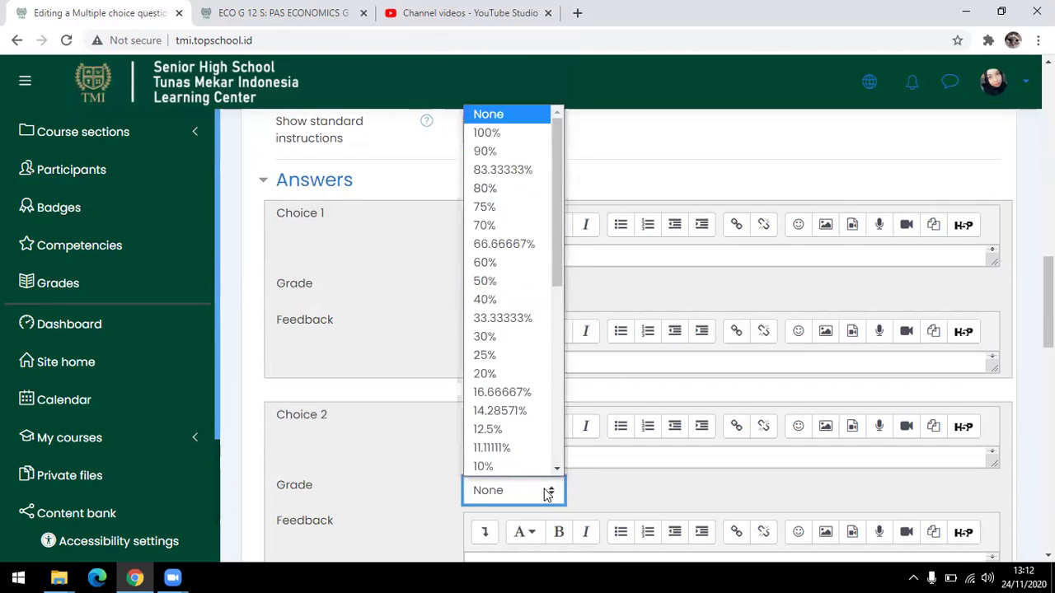
{"action": "left_click", "coordinate": [505, 281]}
{"action": "left_click", "coordinate": [394, 330]}
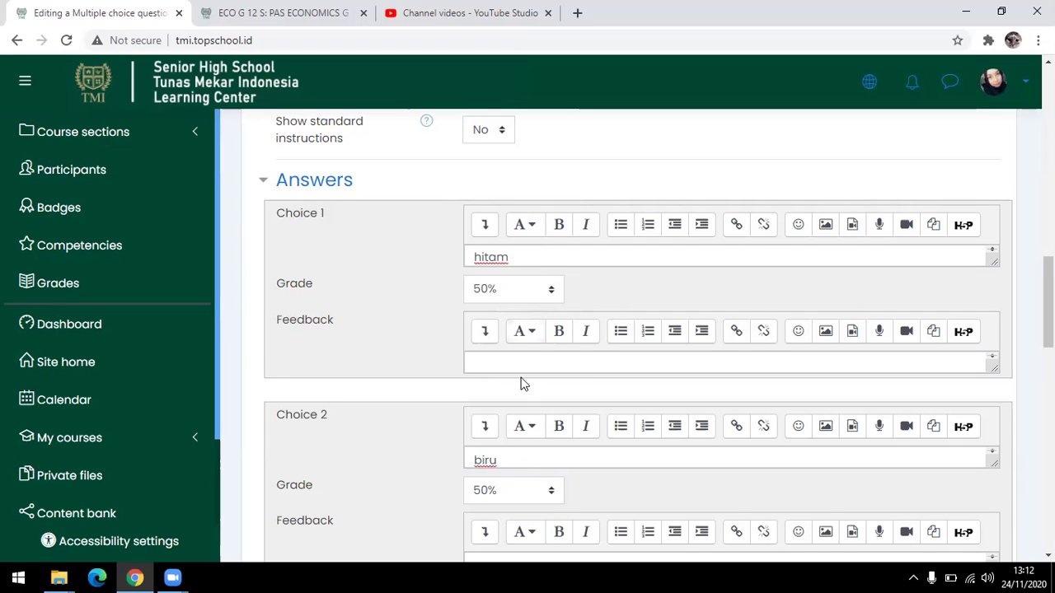
Change the answer text of Choice 3 to "putih"
{"action": "scroll", "coordinate": [522, 382], "scroll_direction": "down", "scroll_amount": 1}
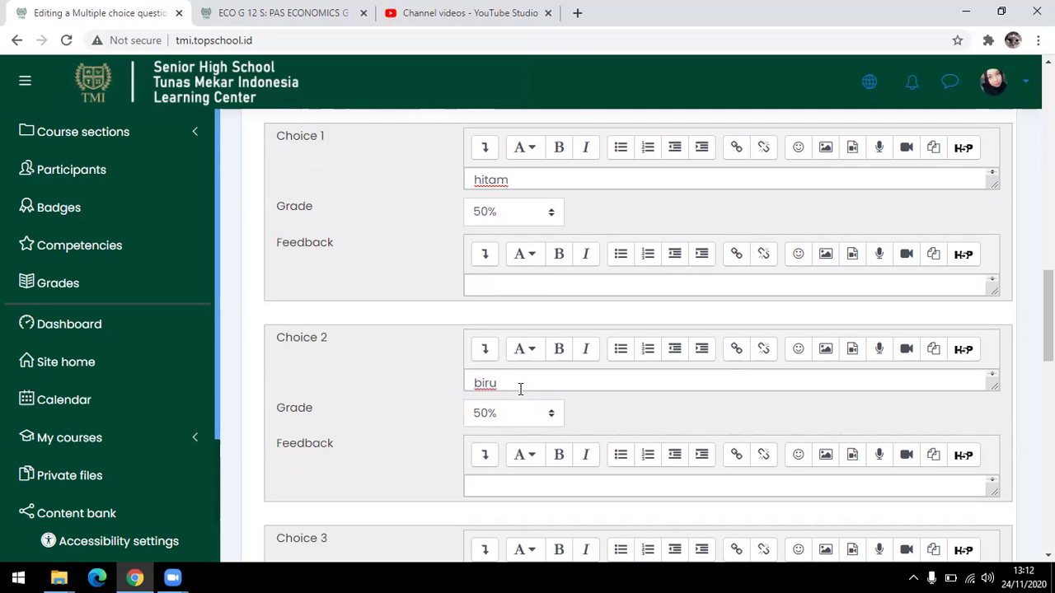
{"action": "key", "text": "Return"}
{"action": "scroll", "coordinate": [533, 360], "scroll_direction": "down", "scroll_amount": 1}
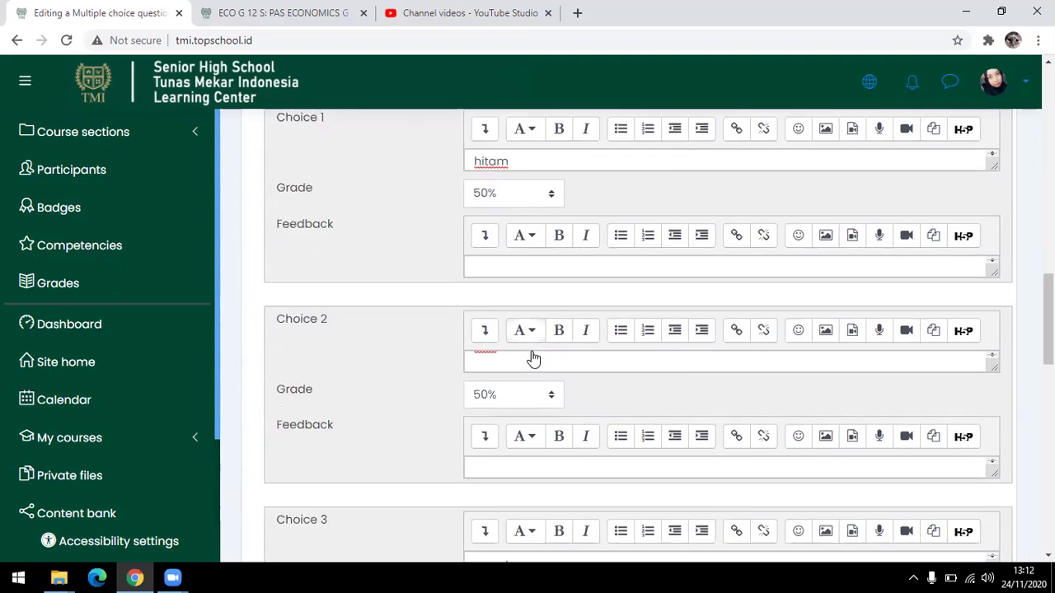
{"action": "scroll", "coordinate": [533, 359], "scroll_direction": "down", "scroll_amount": 2}
{"action": "left_click", "coordinate": [532, 436]}
{"action": "key", "text": "Return"}
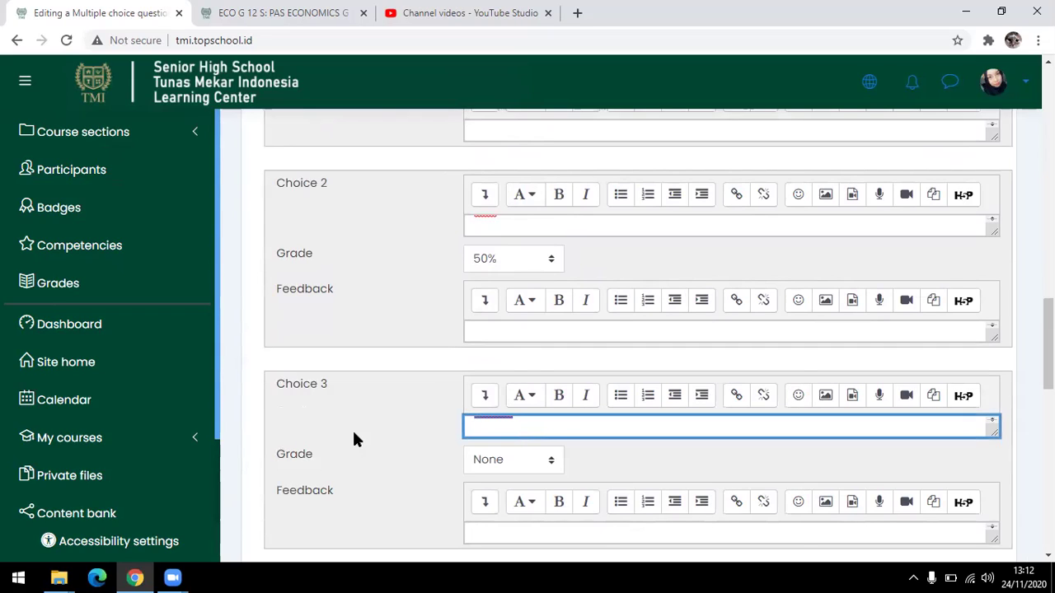
{"action": "type", "text": "putih"}
{"action": "left_click", "coordinate": [584, 484]}
Set the grades of Choice 3, Choice 2 and Choice 1 to 33.33333% each
{"action": "left_click", "coordinate": [543, 462]}
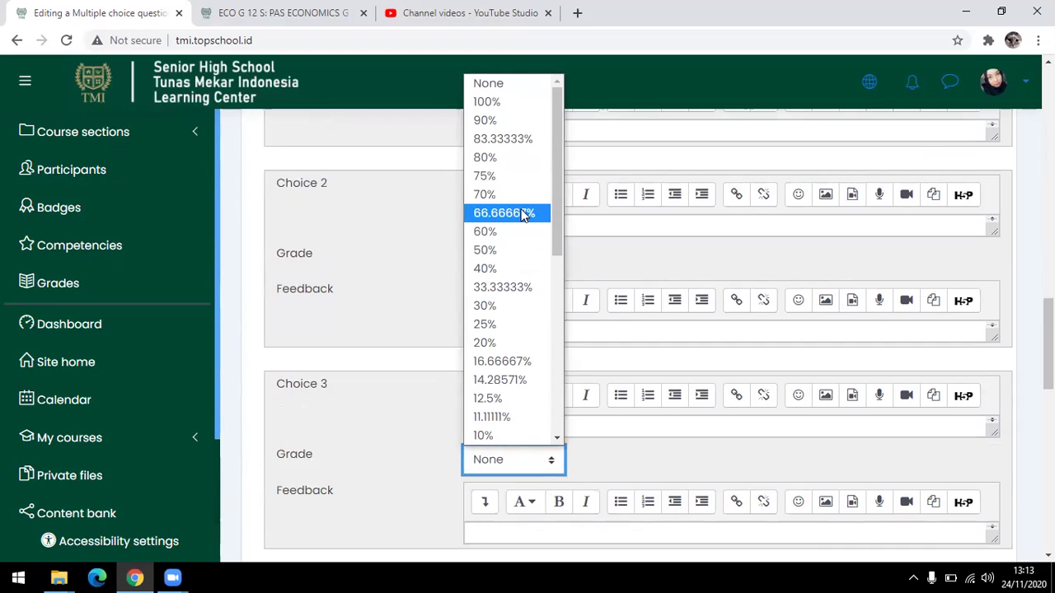
{"action": "left_click", "coordinate": [527, 287]}
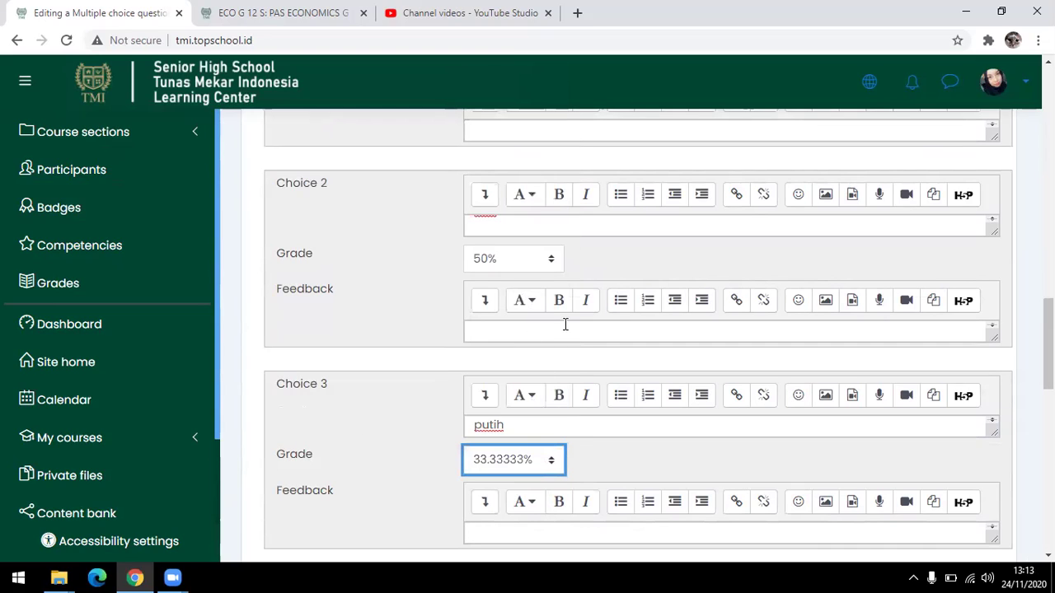
{"action": "left_click", "coordinate": [550, 261]}
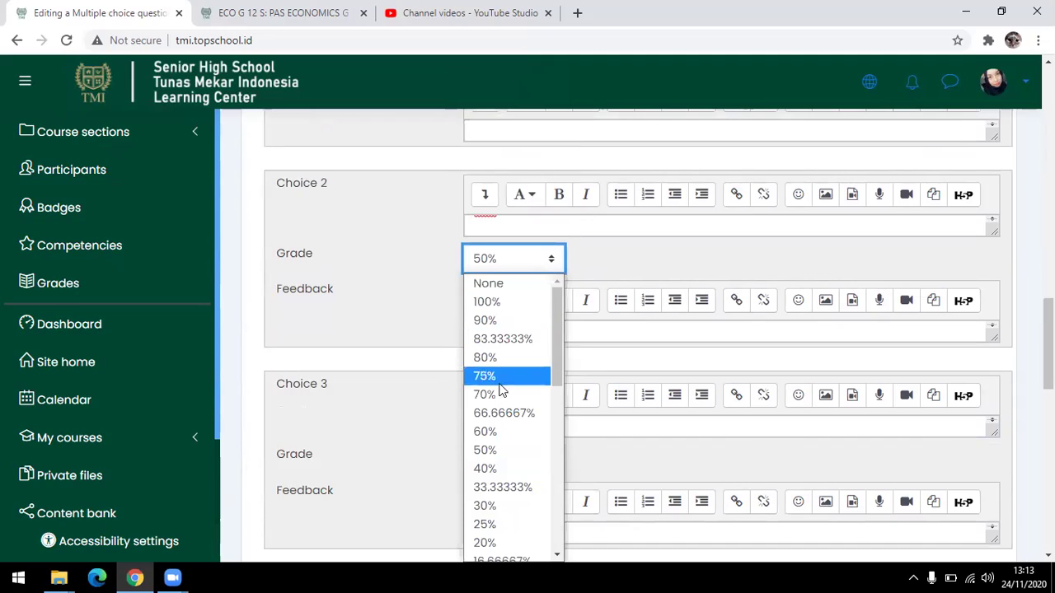
{"action": "left_click", "coordinate": [503, 487]}
{"action": "scroll", "coordinate": [542, 254], "scroll_direction": "up", "scroll_amount": 2}
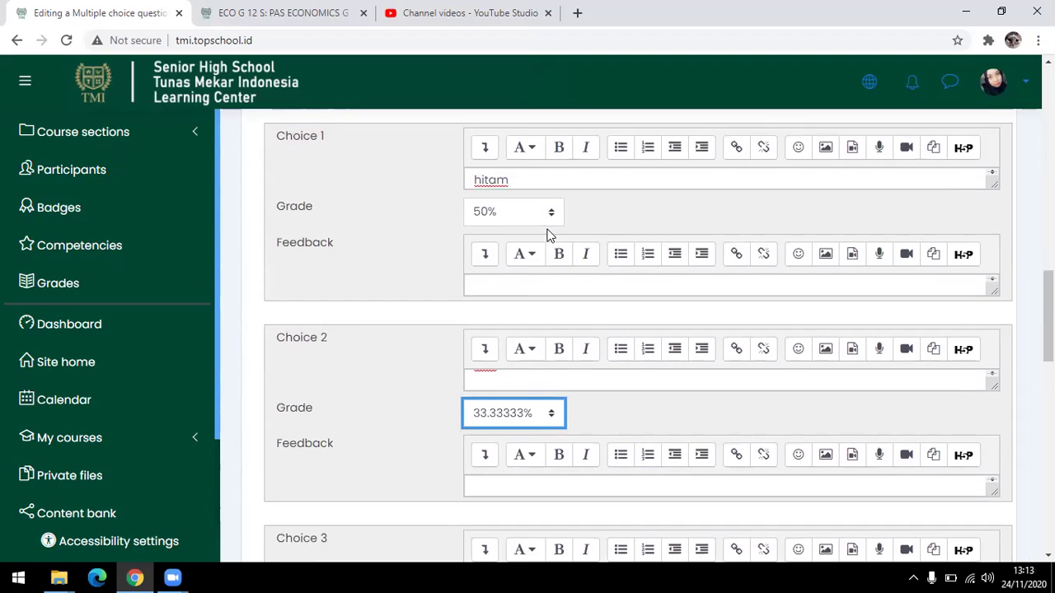
{"action": "left_click", "coordinate": [550, 212]}
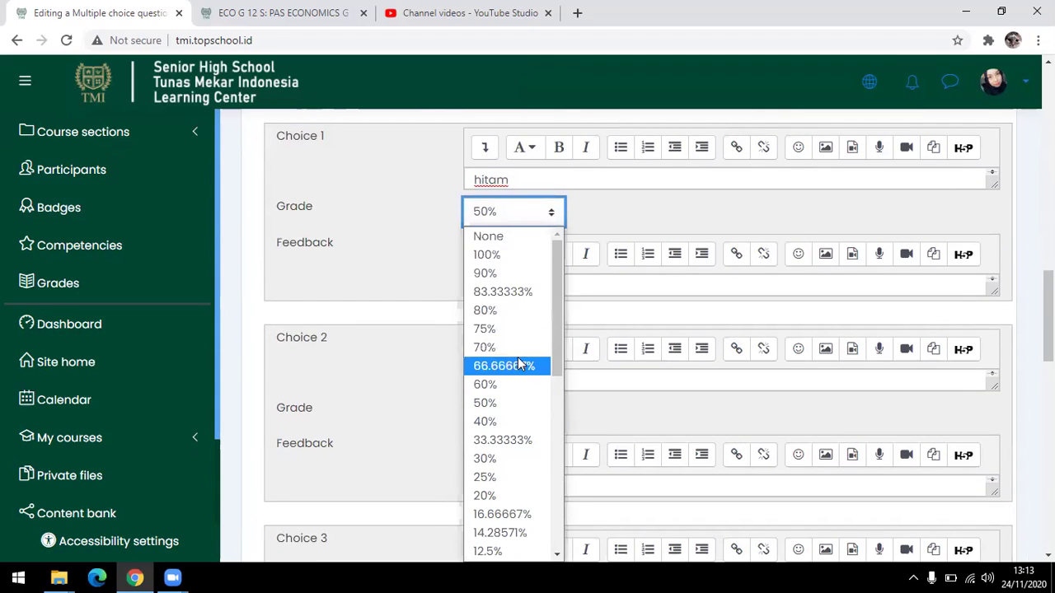
{"action": "left_click", "coordinate": [505, 441]}
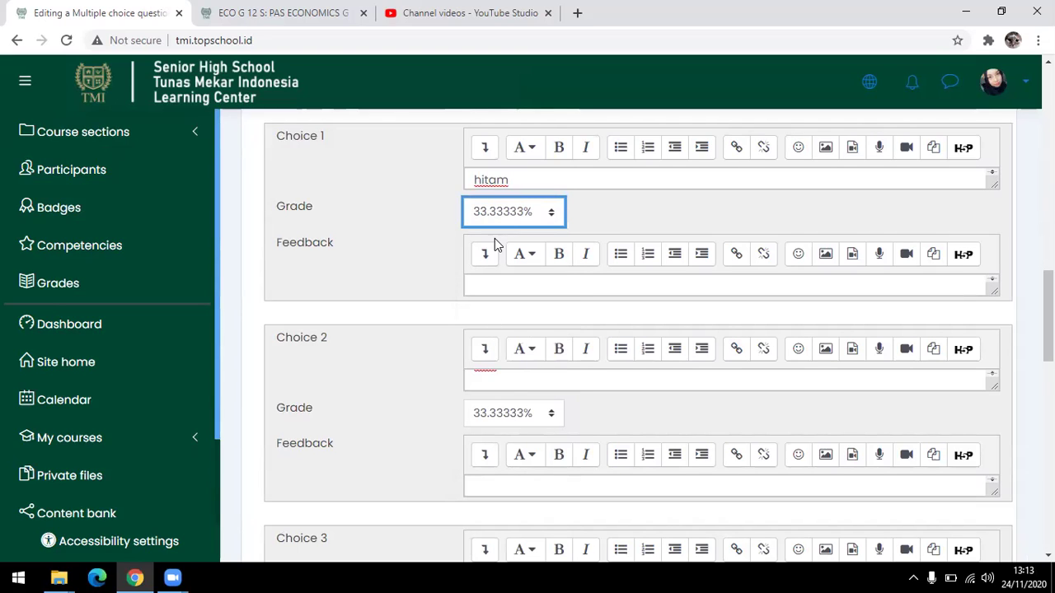
Examine the positive and negative grade values available for Choice 1, leaving its selection as it is
{"action": "scroll", "coordinate": [494, 244], "scroll_direction": "down", "scroll_amount": 1}
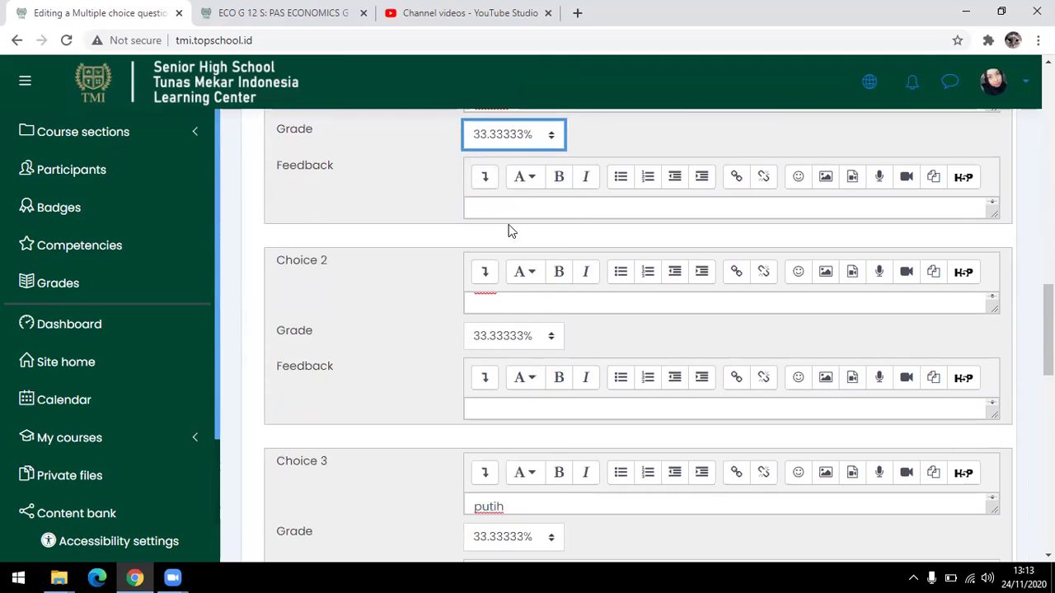
{"action": "left_click", "coordinate": [540, 139]}
{"action": "scroll", "coordinate": [505, 370], "scroll_direction": "down", "scroll_amount": 3}
{"action": "scroll", "coordinate": [505, 370], "scroll_direction": "up", "scroll_amount": 4}
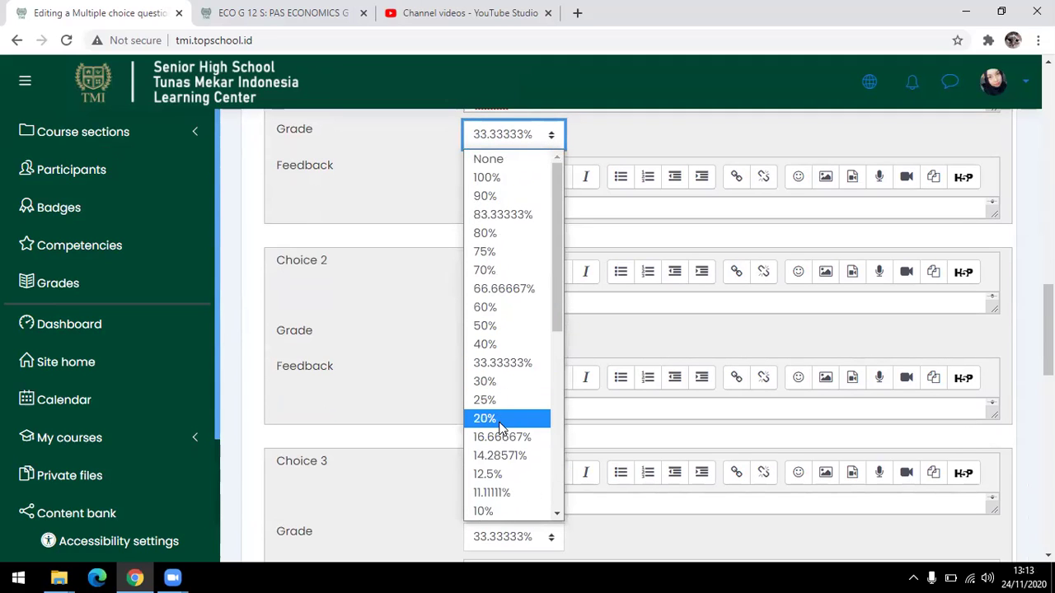
{"action": "scroll", "coordinate": [500, 427], "scroll_direction": "down", "scroll_amount": 5}
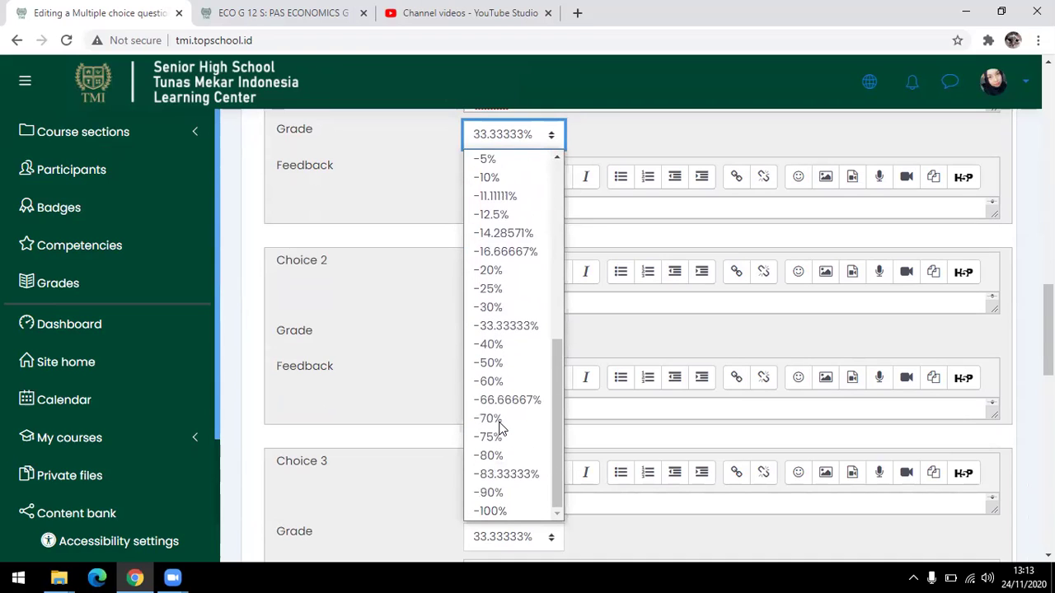
{"action": "scroll", "coordinate": [500, 427], "scroll_direction": "up", "scroll_amount": 5}
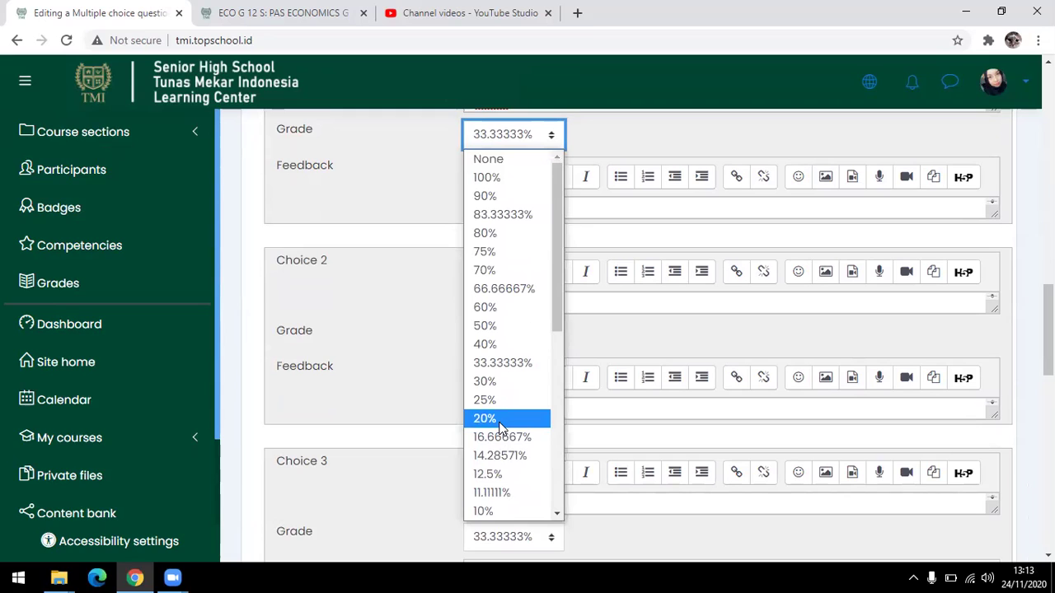
{"action": "left_click", "coordinate": [620, 153]}
{"action": "scroll", "coordinate": [563, 268], "scroll_direction": "up", "scroll_amount": 1}
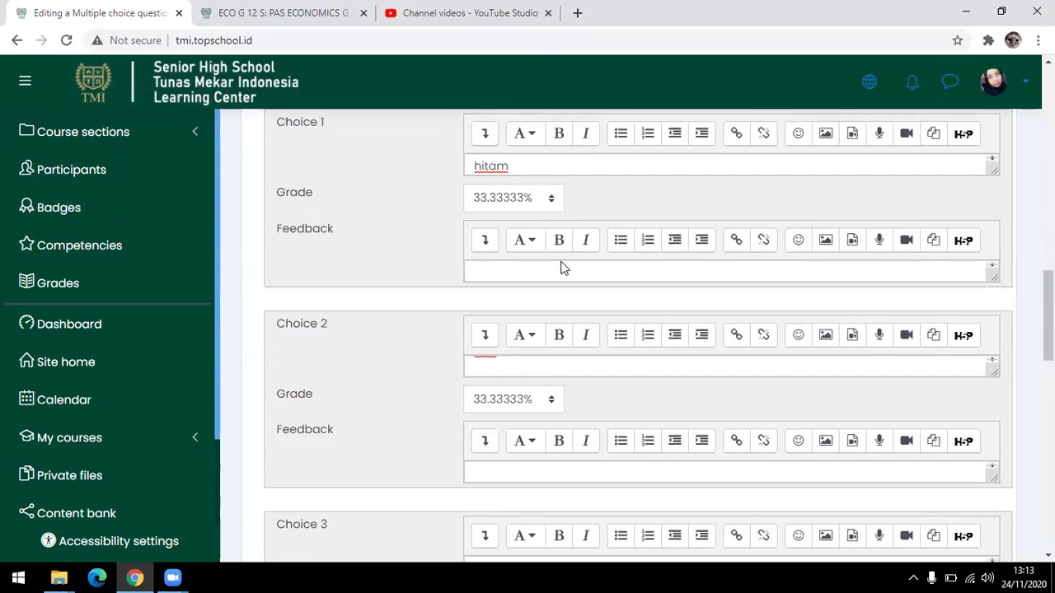
Review the answer texts and grades across Choice 1 to Choice 5
{"action": "scroll", "coordinate": [541, 256], "scroll_direction": "down", "scroll_amount": 2}
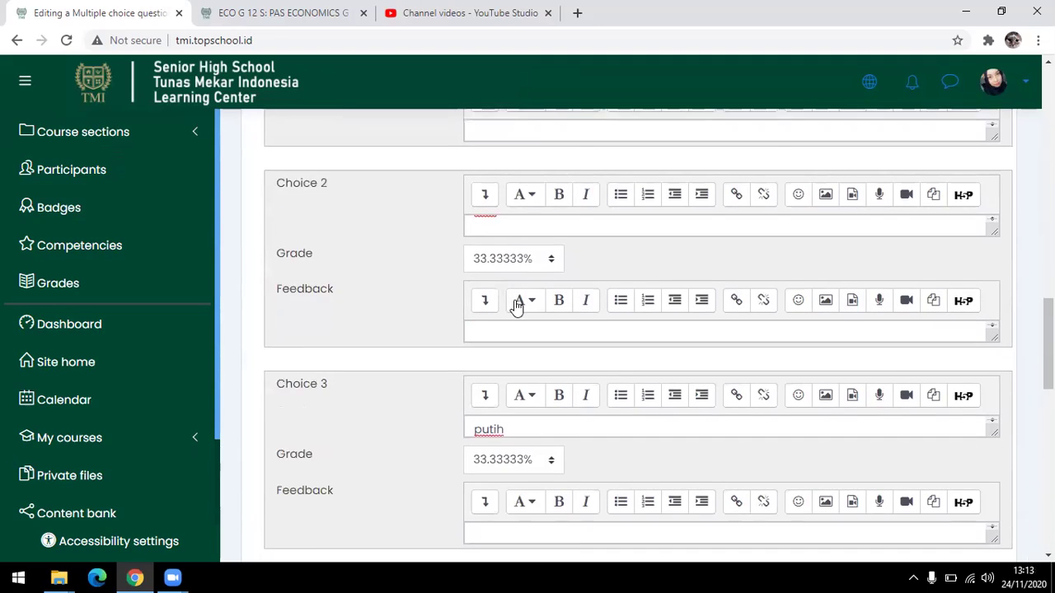
{"action": "scroll", "coordinate": [517, 305], "scroll_direction": "down", "scroll_amount": 2}
{"action": "scroll", "coordinate": [503, 291], "scroll_direction": "down", "scroll_amount": 3}
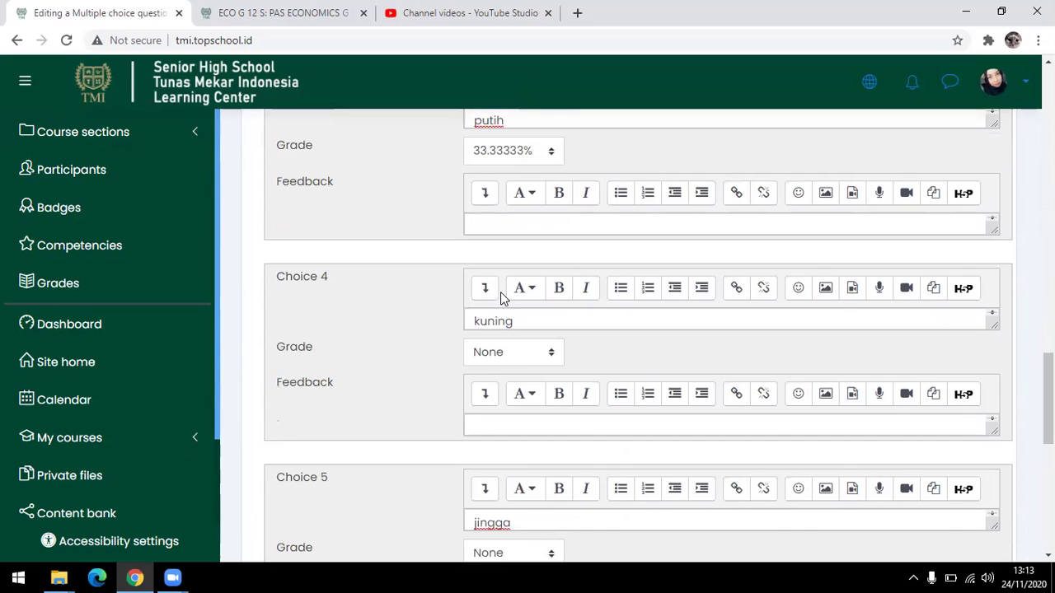
{"action": "scroll", "coordinate": [502, 299], "scroll_direction": "up", "scroll_amount": 3}
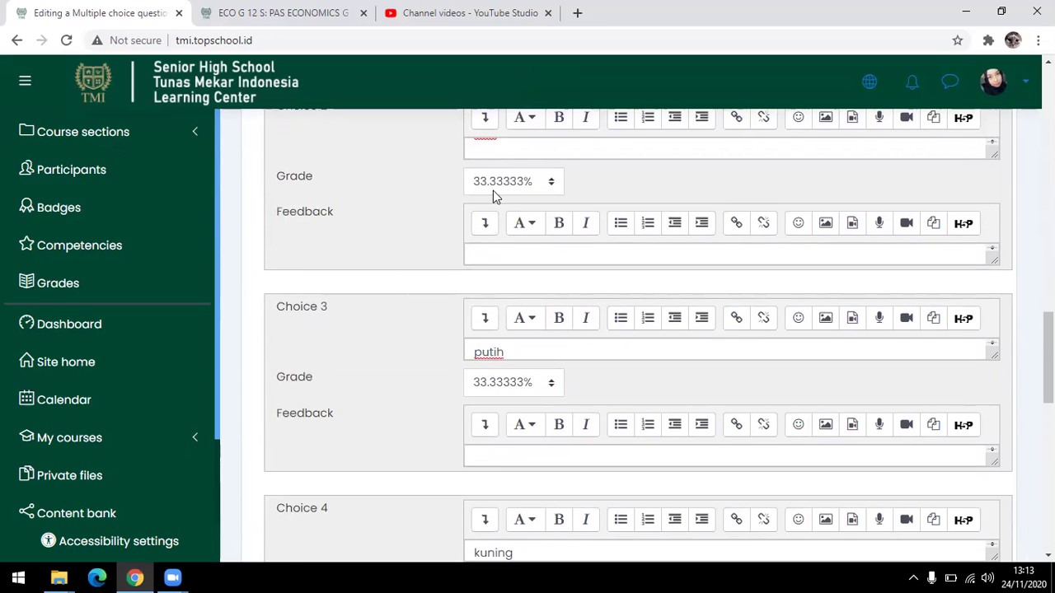
{"action": "scroll", "coordinate": [484, 222], "scroll_direction": "down", "scroll_amount": 1}
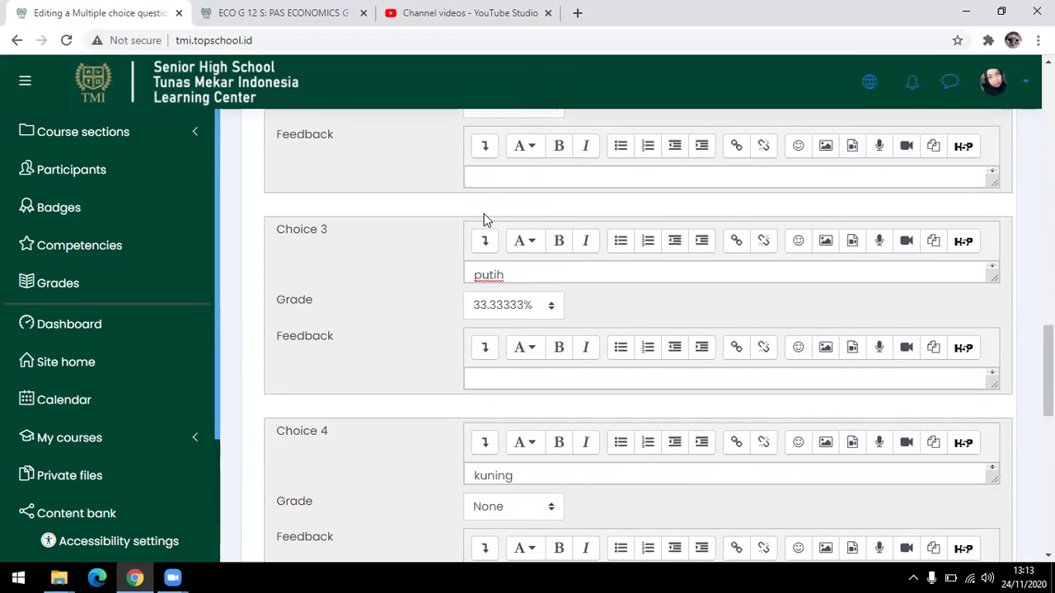
{"action": "scroll", "coordinate": [456, 265], "scroll_direction": "down", "scroll_amount": 3}
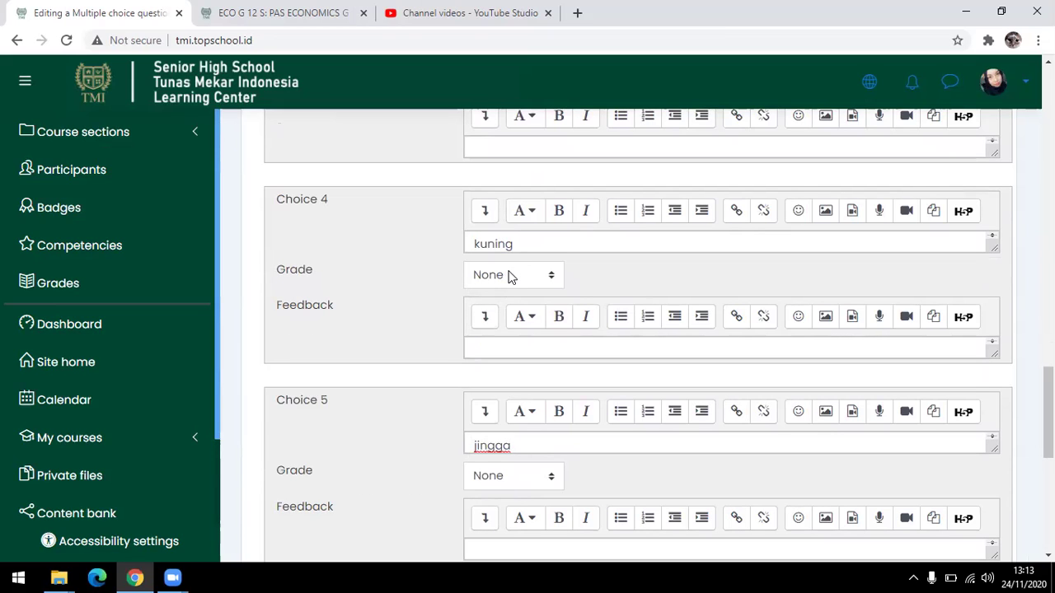
Set the penalty for each incorrect try to 0% under Multiple tries and save the rainbow colours question
{"action": "scroll", "coordinate": [508, 277], "scroll_direction": "down", "scroll_amount": 4}
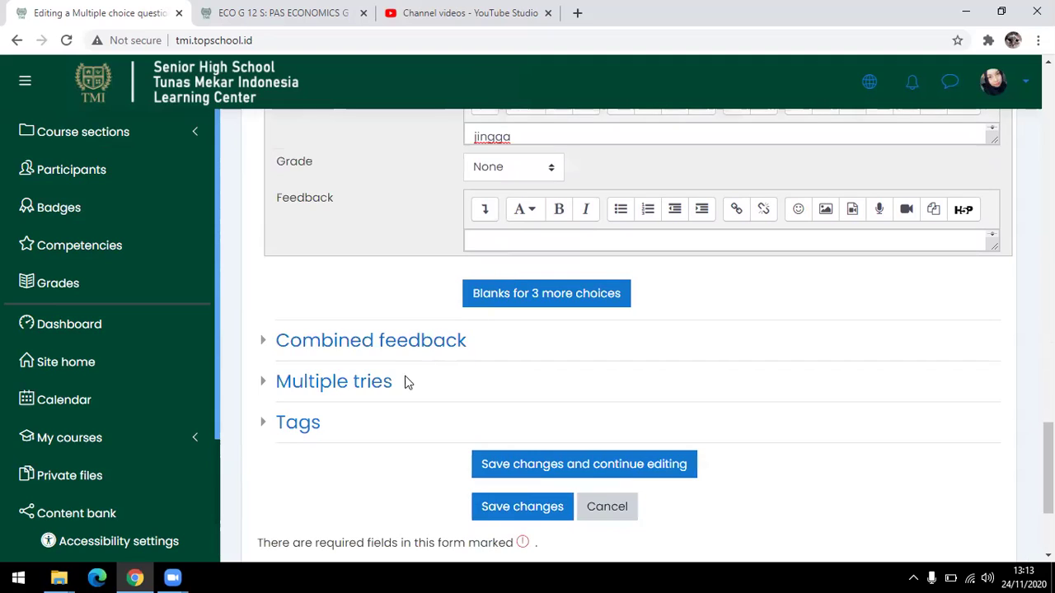
{"action": "left_click", "coordinate": [365, 385]}
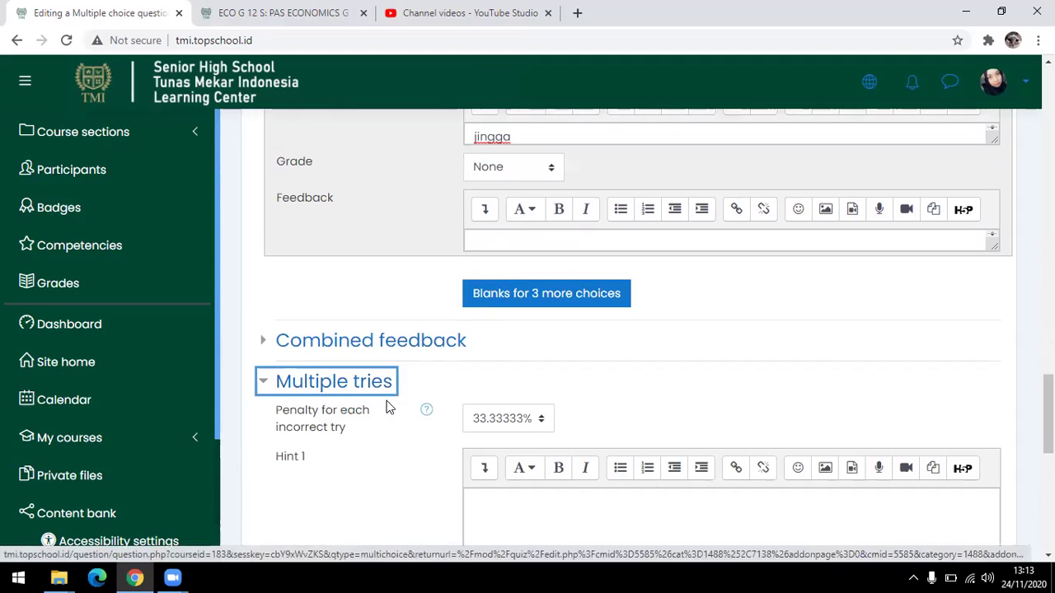
{"action": "left_click", "coordinate": [505, 423]}
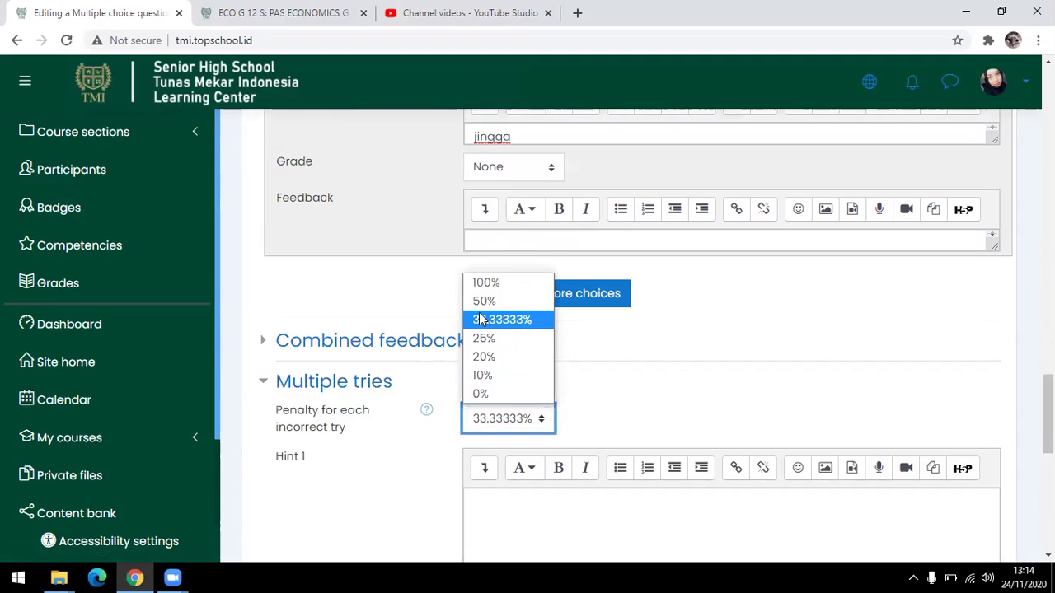
{"action": "left_click", "coordinate": [514, 393]}
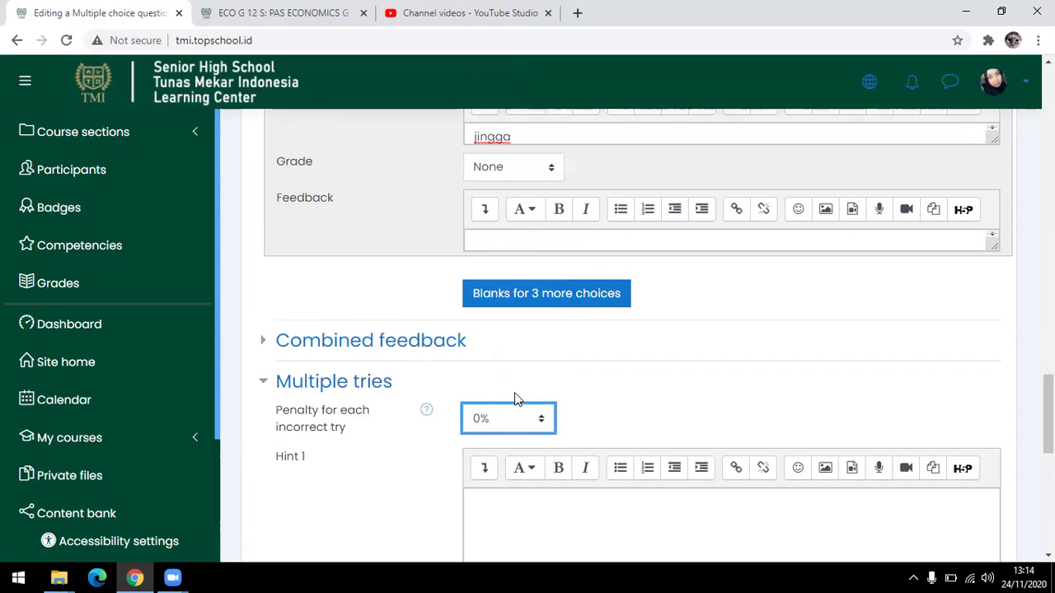
{"action": "scroll", "coordinate": [515, 392], "scroll_direction": "down", "scroll_amount": 4}
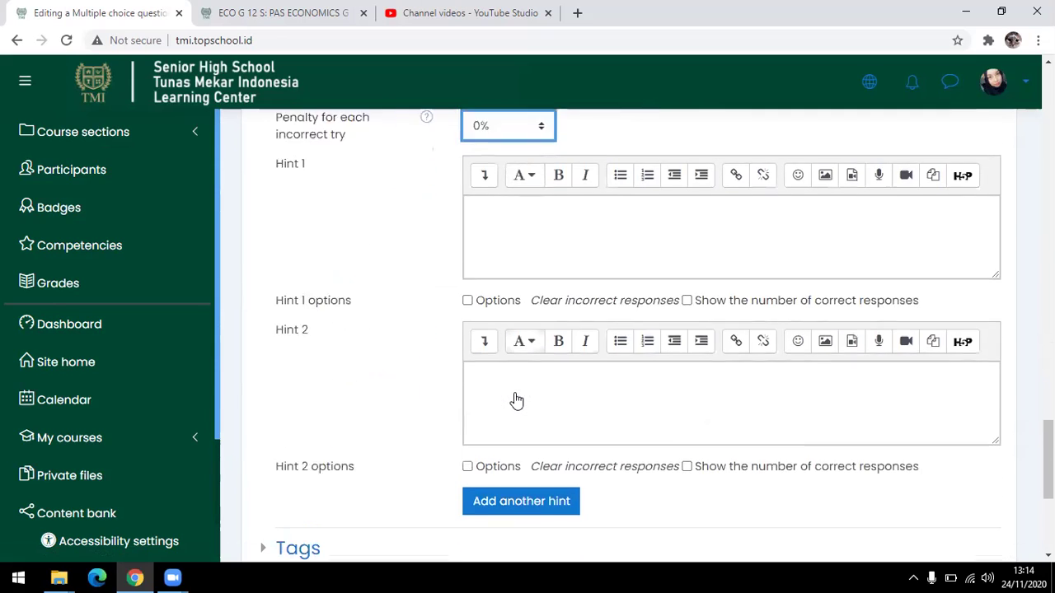
{"action": "scroll", "coordinate": [514, 403], "scroll_direction": "down", "scroll_amount": 1}
{"action": "scroll", "coordinate": [513, 404], "scroll_direction": "down", "scroll_amount": 2}
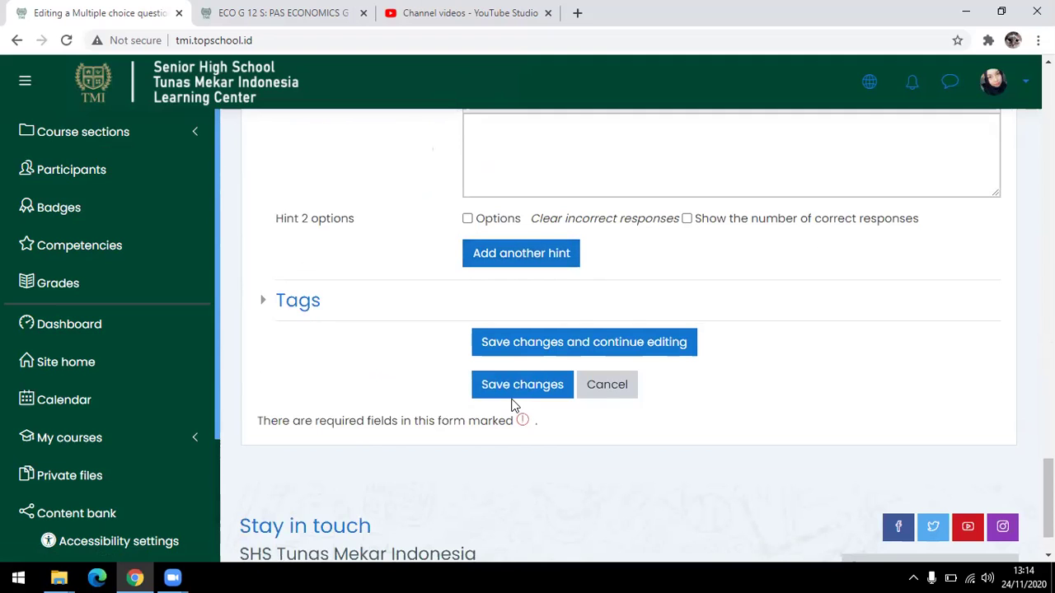
{"action": "left_click", "coordinate": [508, 394]}
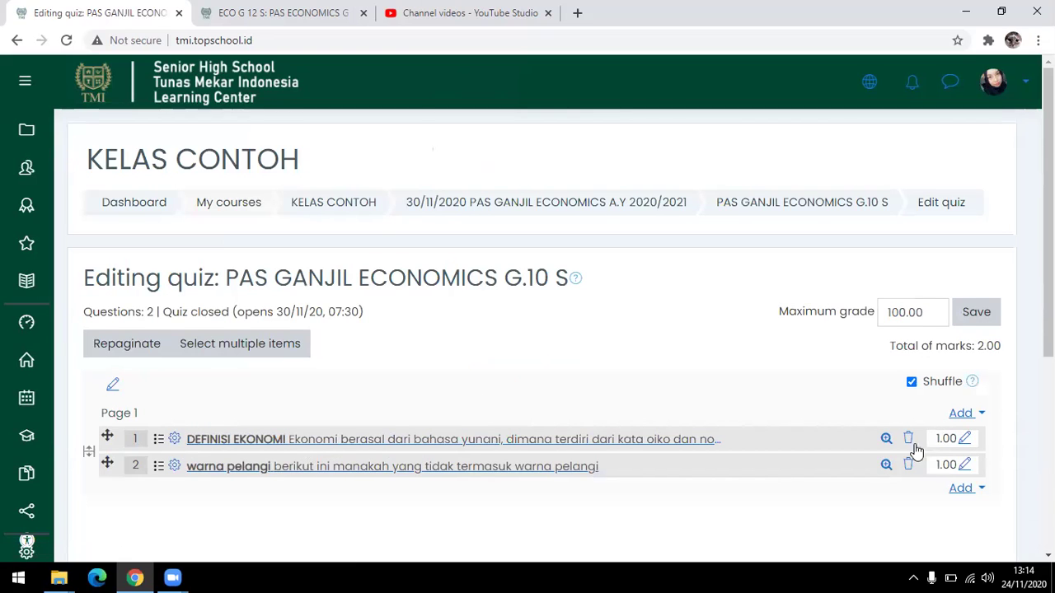
Start a new True/False question after the rainbow colours question on Page 1 of the quiz
{"action": "scroll", "coordinate": [914, 449], "scroll_direction": "down", "scroll_amount": 1}
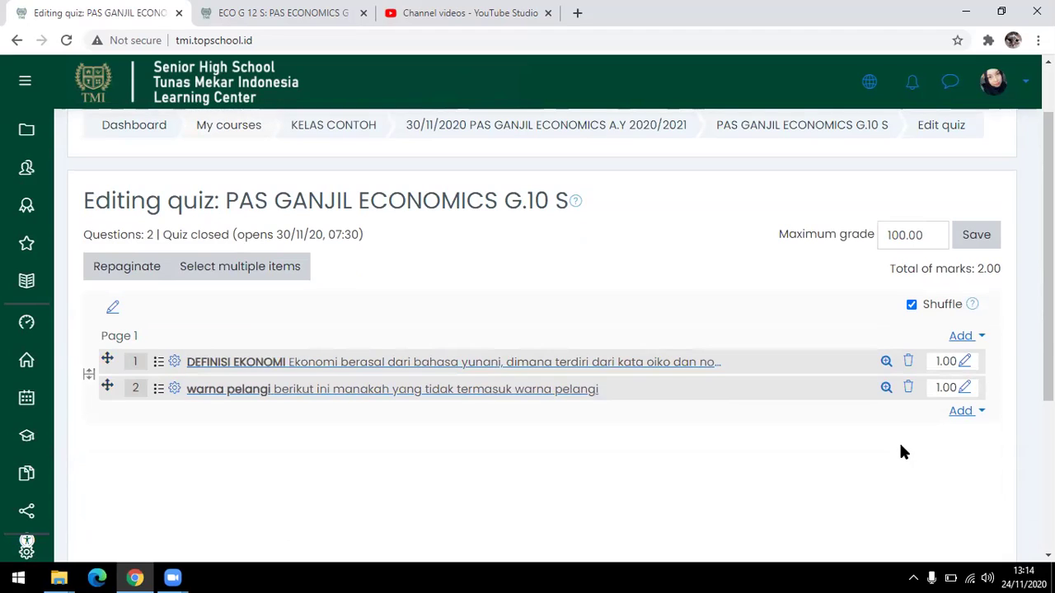
{"action": "left_click", "coordinate": [949, 414]}
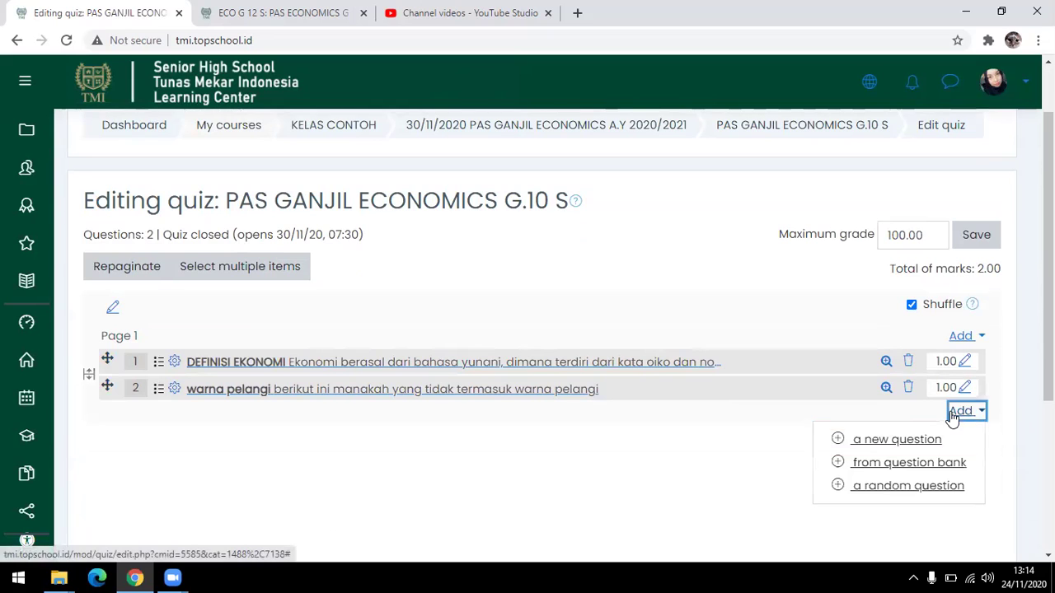
{"action": "left_click", "coordinate": [918, 441]}
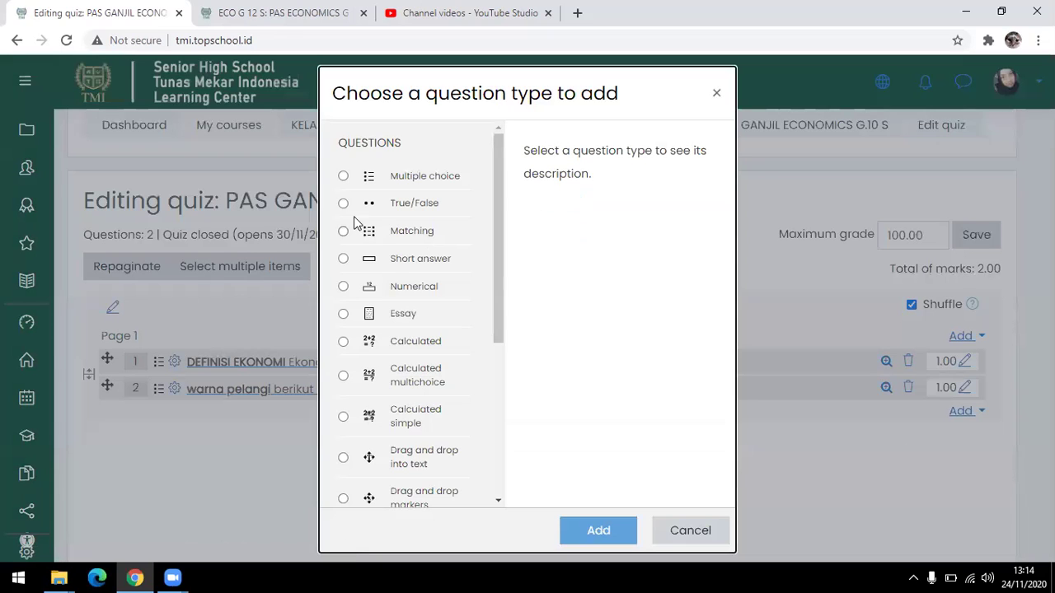
{"action": "left_click", "coordinate": [383, 209]}
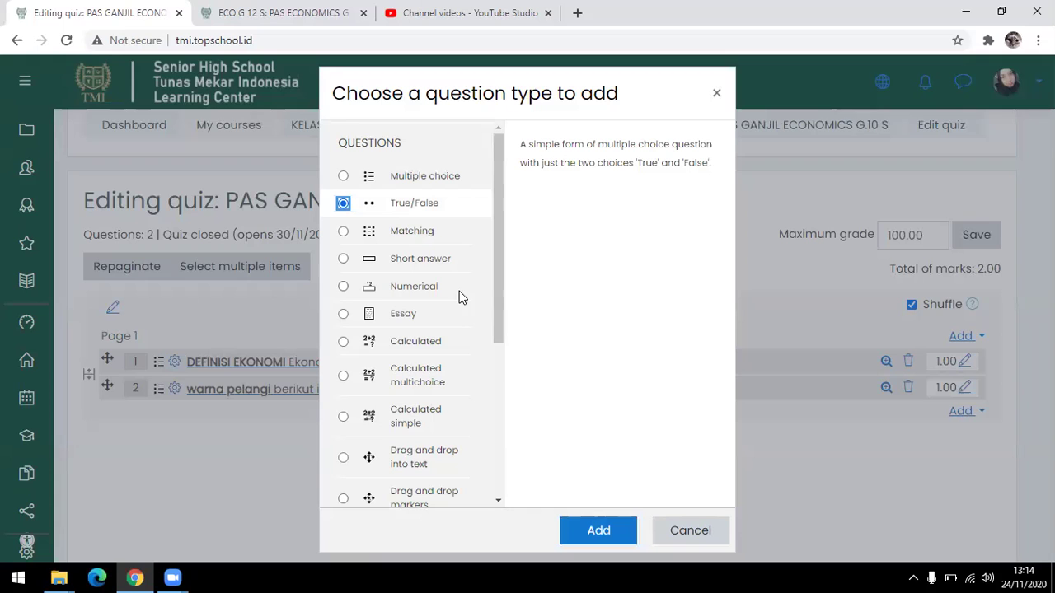
{"action": "left_click", "coordinate": [587, 529]}
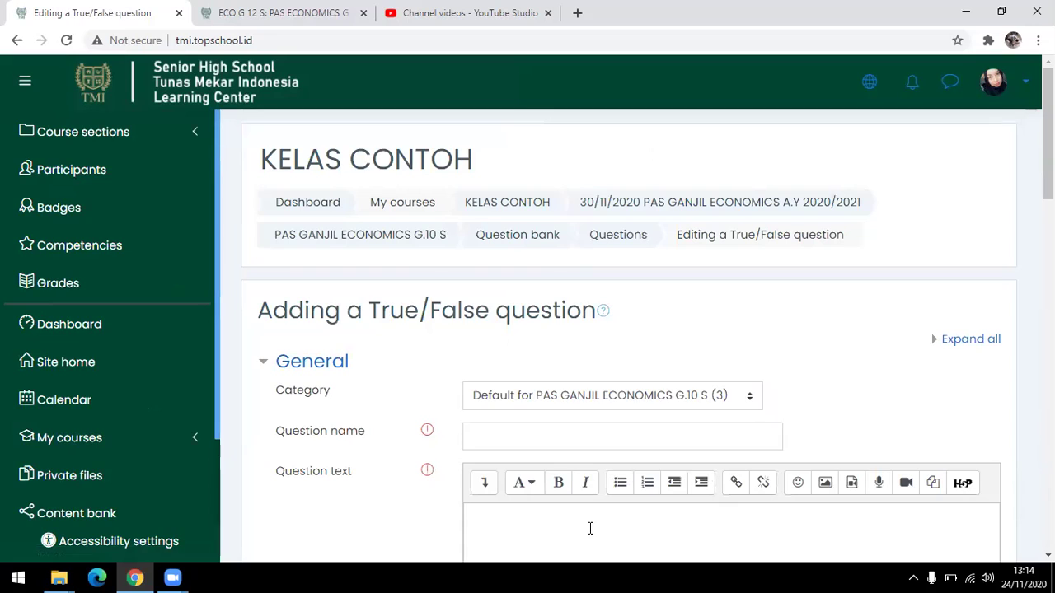
{"action": "left_click", "coordinate": [579, 441]}
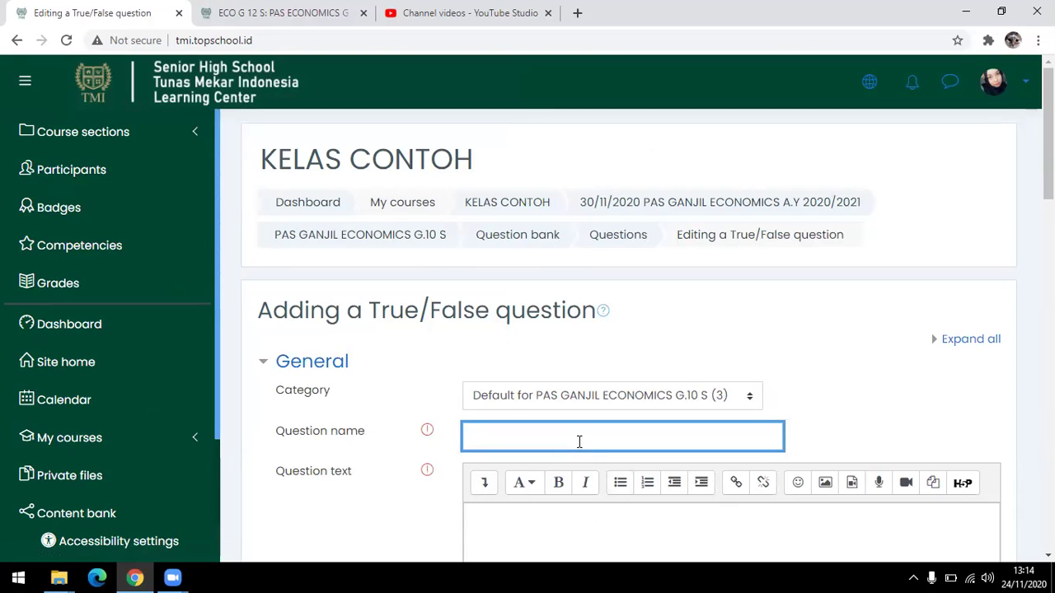
Name the question "nama bunga" and enter "bunga mawar memiliki warna lebih banyak dibandingkan warna bunga melati." as its question text
{"action": "type", "text": "nama bunga"}
{"action": "scroll", "coordinate": [591, 516], "scroll_direction": "down", "scroll_amount": 2}
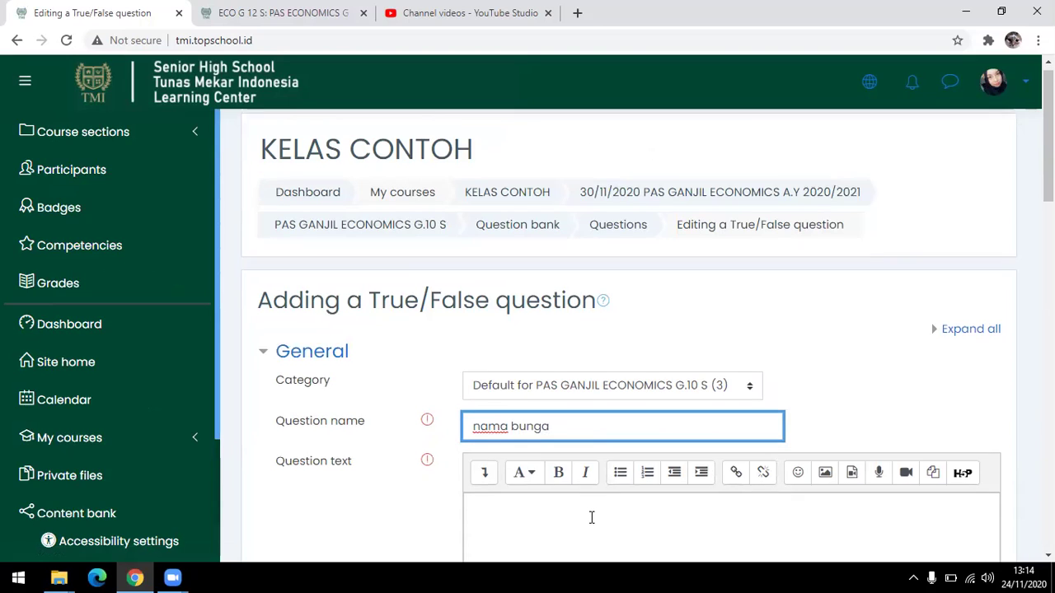
{"action": "left_click", "coordinate": [591, 516]}
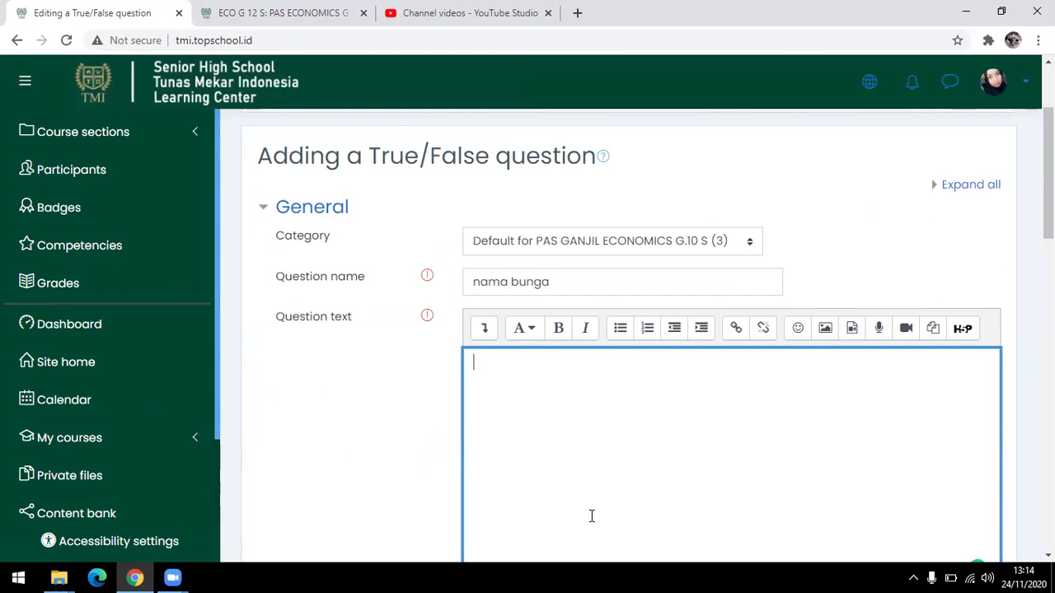
{"action": "type", "text": "bunga mawar memiliki warna a"}
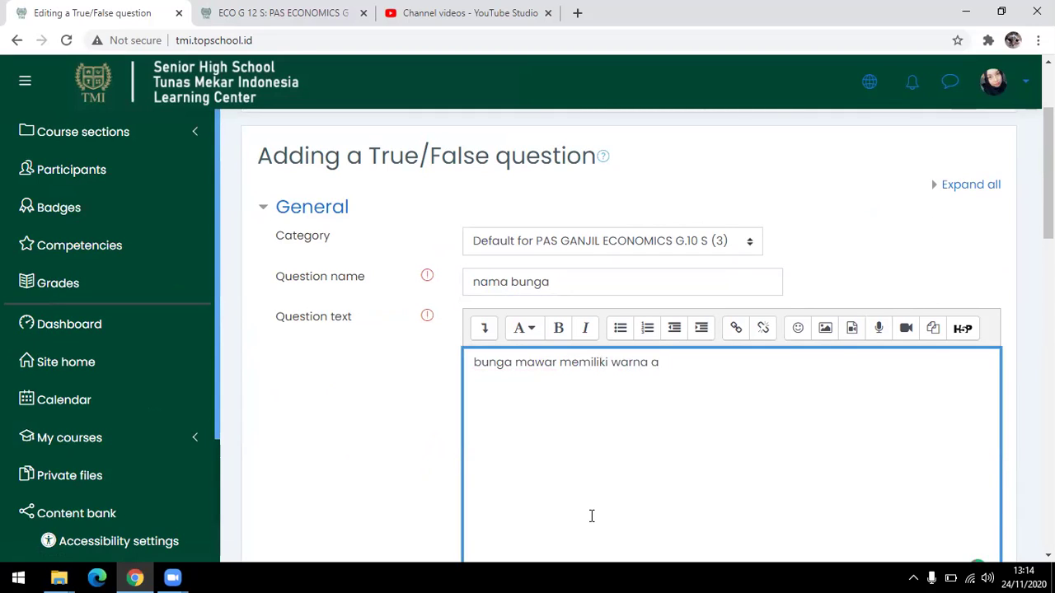
{"action": "key", "text": "BackSpace"}
{"action": "type", "text": "lebih banyak dibandinga"}
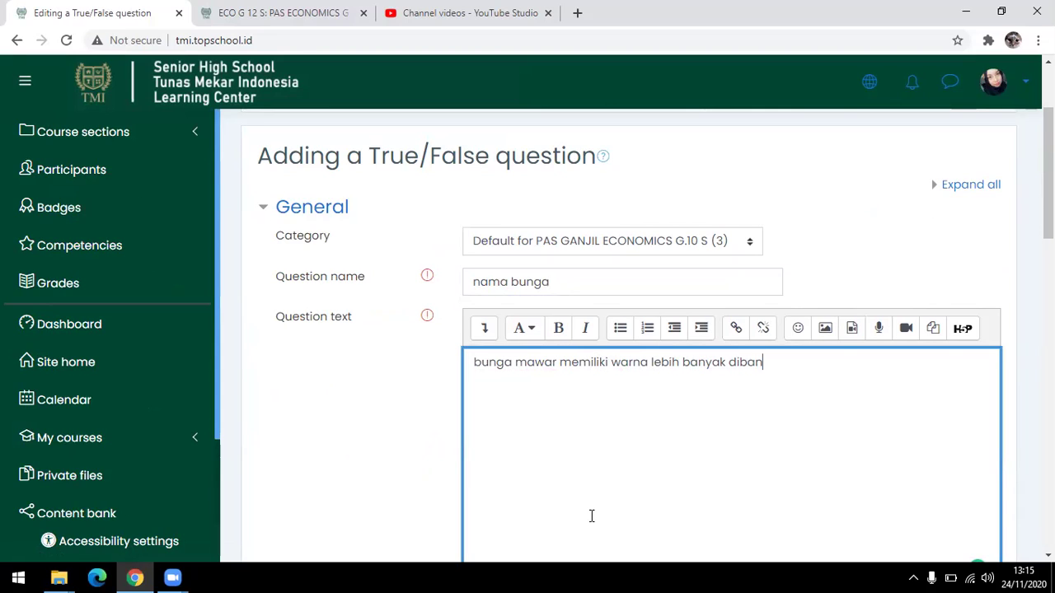
{"action": "key", "text": "BackSpace"}
{"action": "type", "text": "kan w"}
{"action": "type", "text": "arna bunga"}
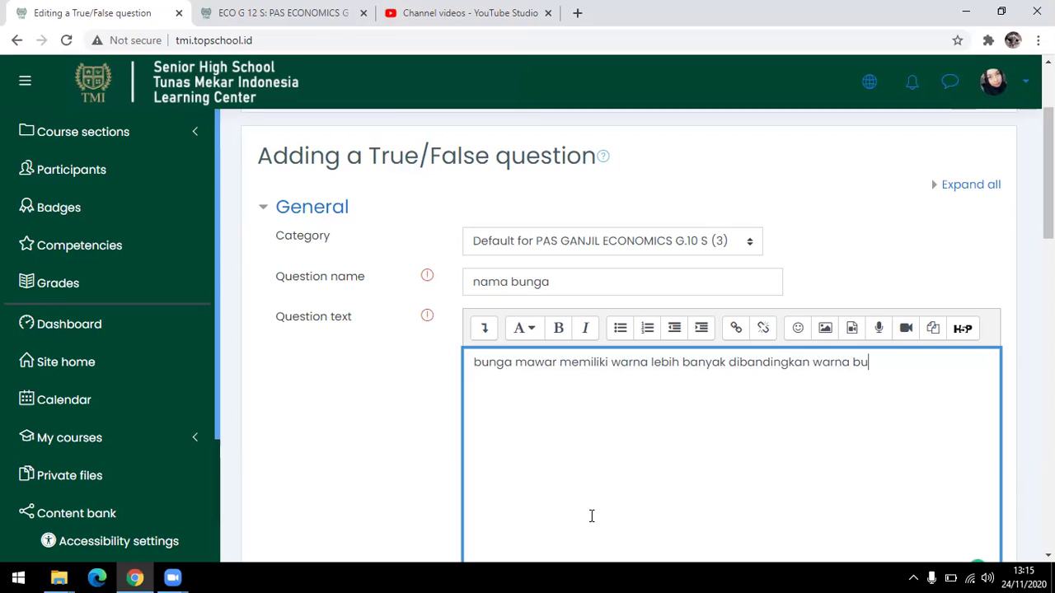
{"action": "type", "text": " melati."}
{"action": "scroll", "coordinate": [593, 514], "scroll_direction": "down", "scroll_amount": 3}
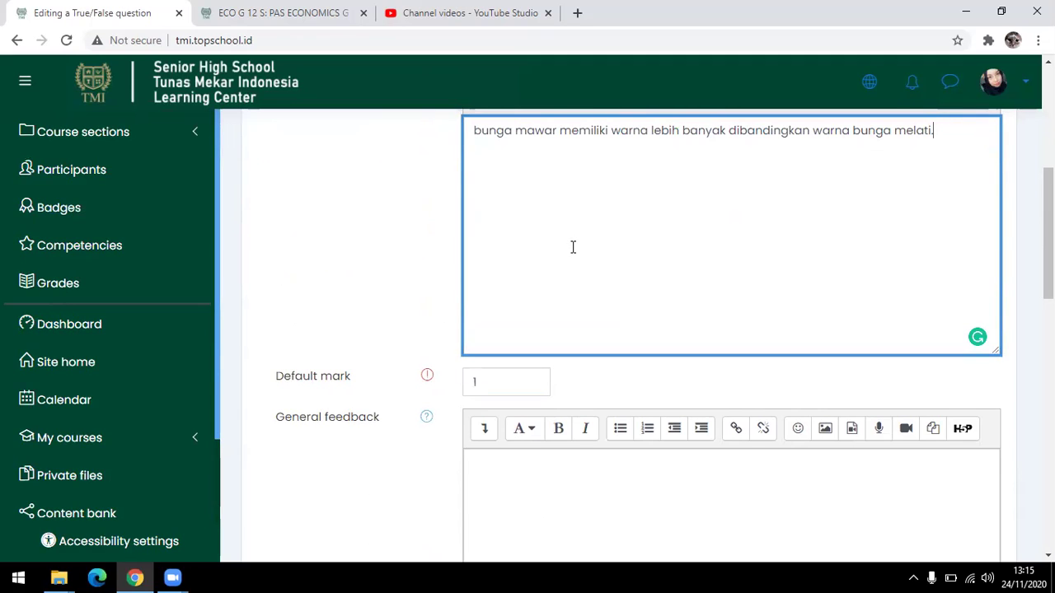
{"action": "scroll", "coordinate": [595, 335], "scroll_direction": "up", "scroll_amount": 1}
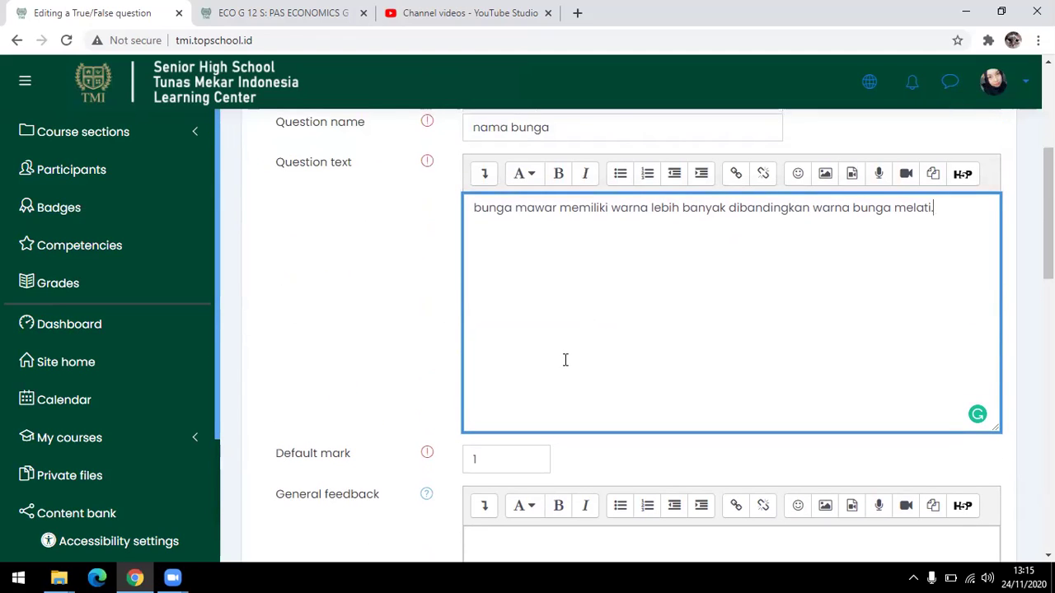
{"action": "left_click", "coordinate": [472, 209]}
{"action": "key", "text": "End"}
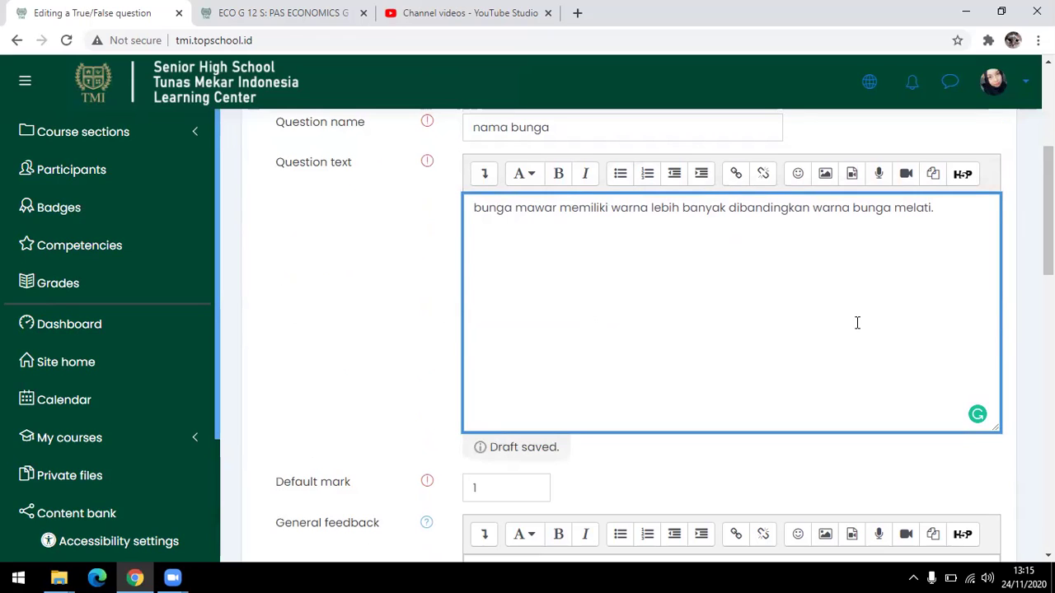
Set the default mark of the nama bunga question to 2
{"action": "left_click", "coordinate": [509, 489]}
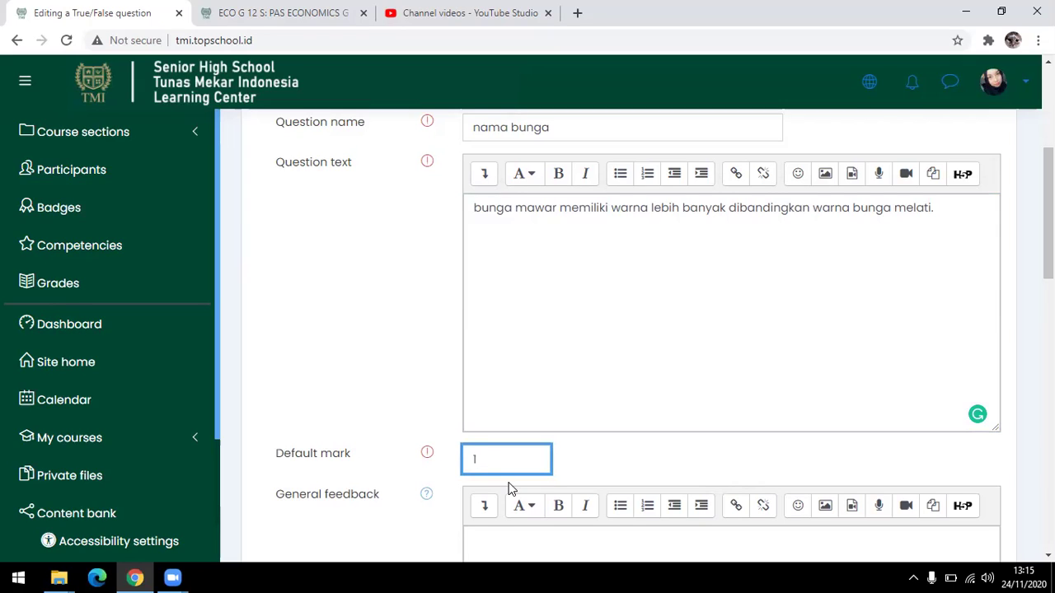
{"action": "type", "text": "0"}
{"action": "key", "text": "BackSpace"}
{"action": "key", "text": "BackSpace"}
{"action": "type", "text": "2"}
{"action": "left_click", "coordinate": [610, 466]}
{"action": "scroll", "coordinate": [611, 467], "scroll_direction": "down", "scroll_amount": 1}
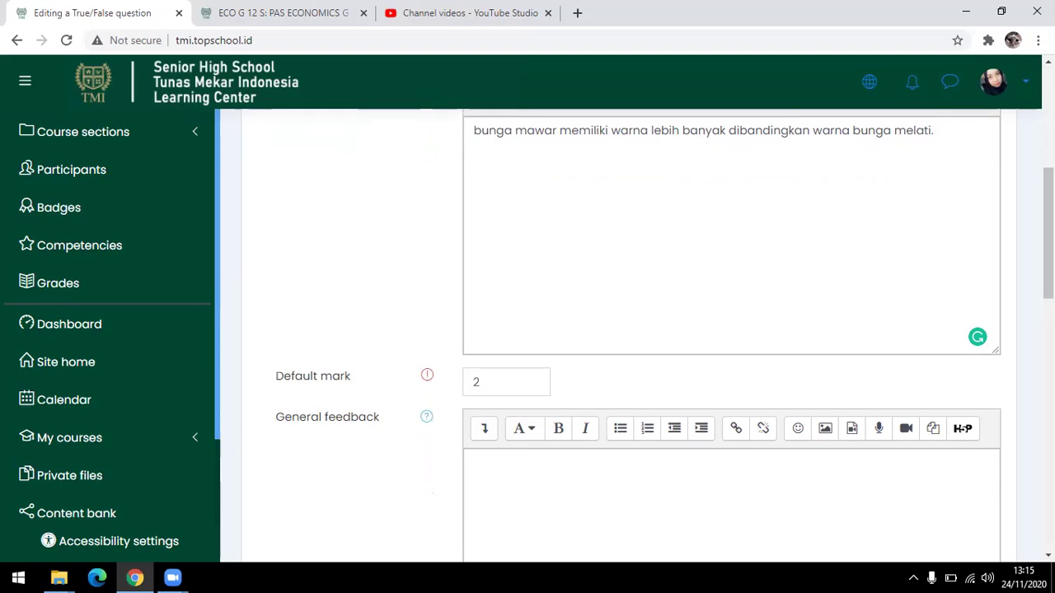
Choose False as the correct answer for the nama bunga question
{"action": "scroll", "coordinate": [630, 477], "scroll_direction": "down", "scroll_amount": 1}
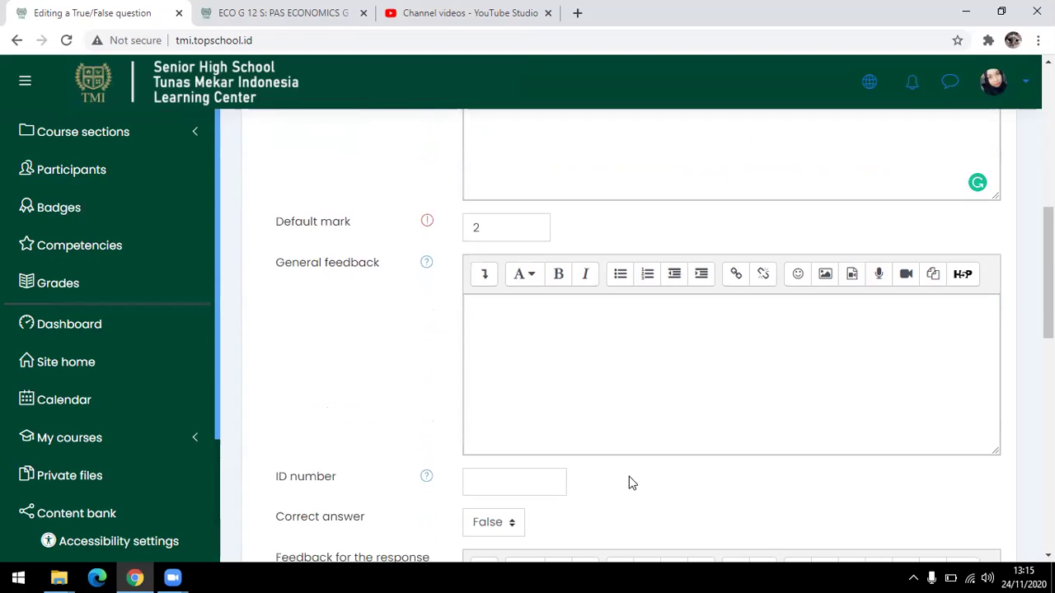
{"action": "scroll", "coordinate": [629, 483], "scroll_direction": "down", "scroll_amount": 2}
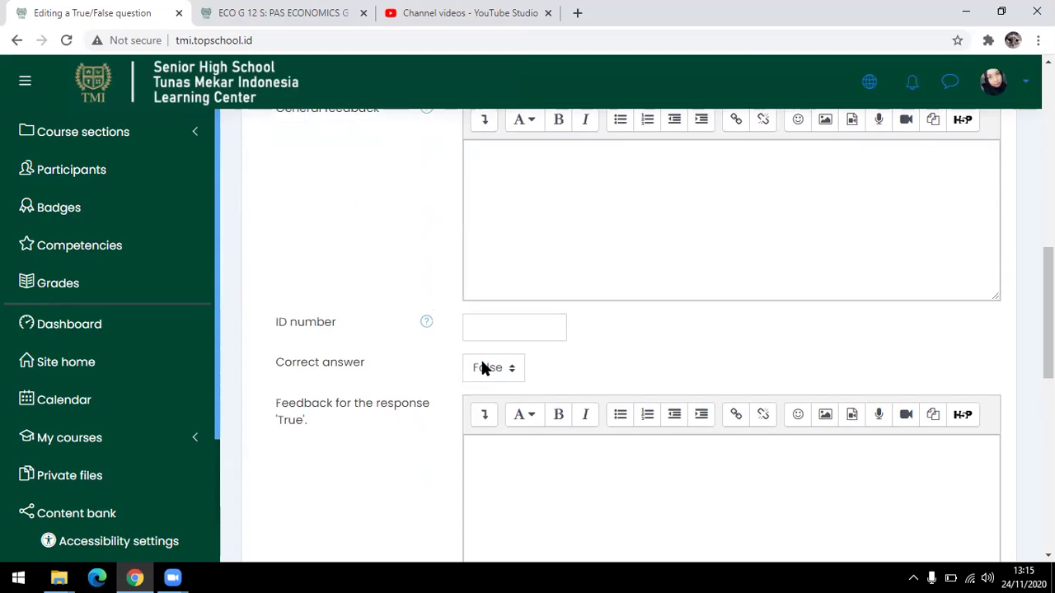
{"action": "scroll", "coordinate": [503, 387], "scroll_direction": "up", "scroll_amount": 6}
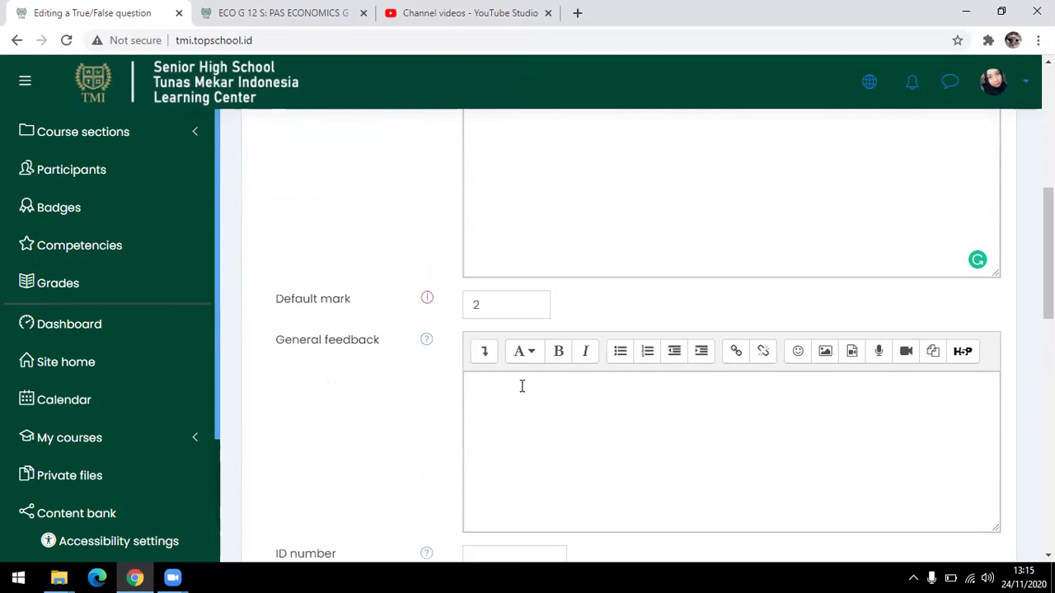
{"action": "scroll", "coordinate": [587, 358], "scroll_direction": "down", "scroll_amount": 7}
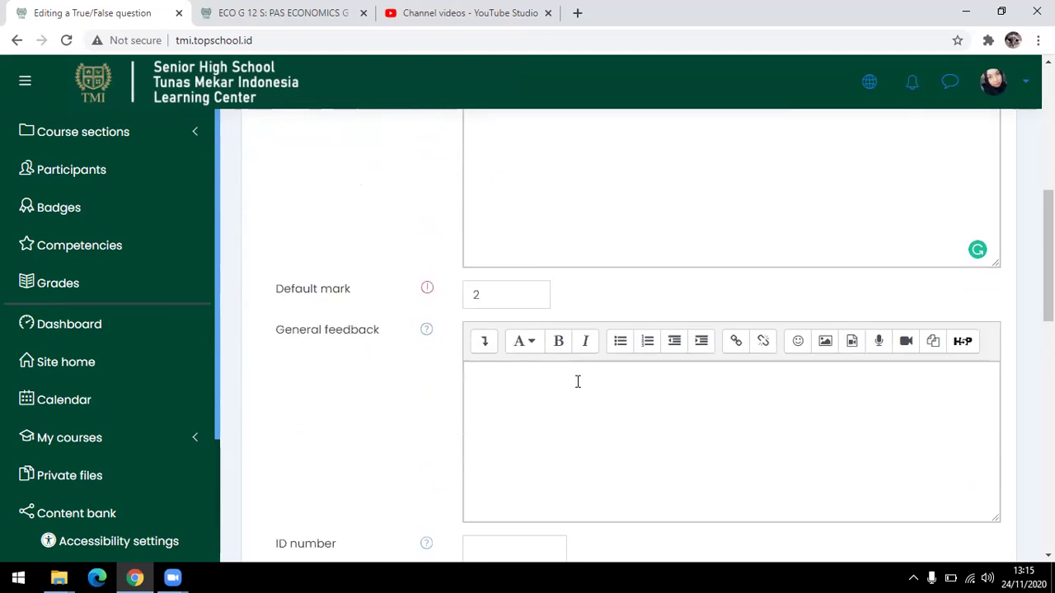
{"action": "left_click", "coordinate": [499, 295]}
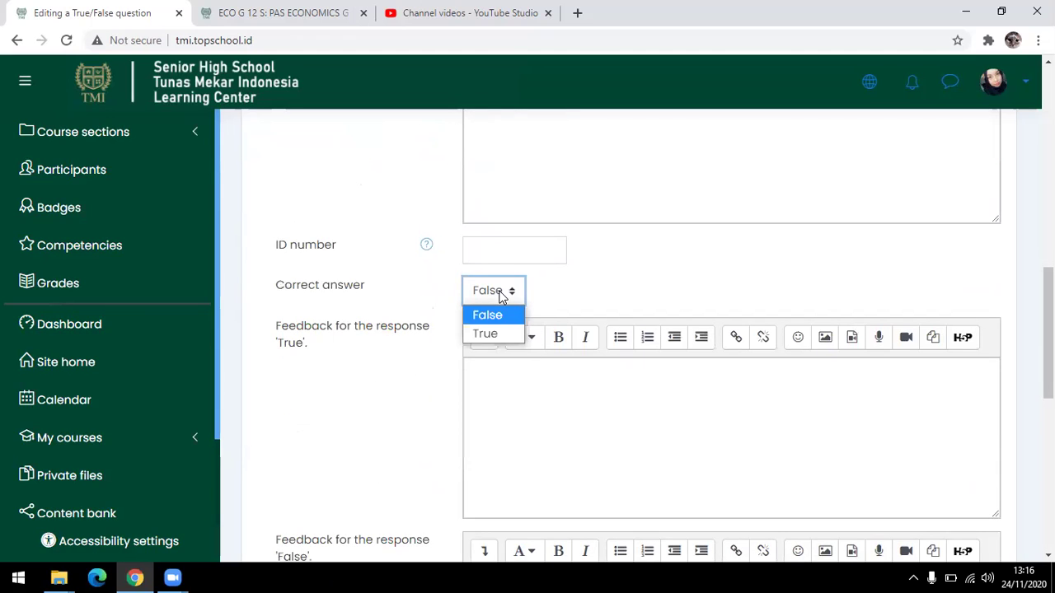
{"action": "left_click", "coordinate": [500, 314]}
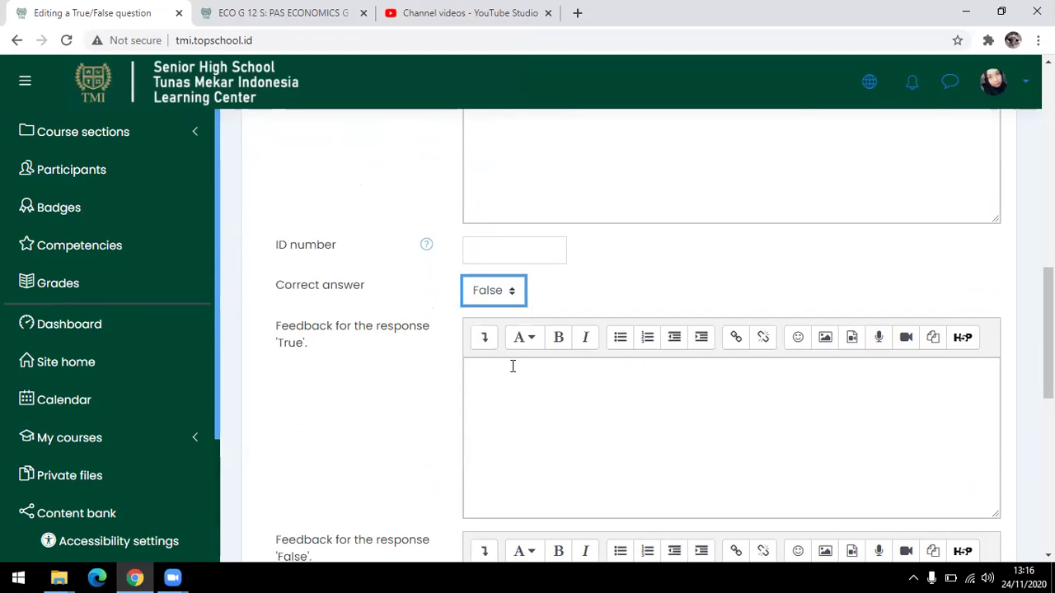
Check the penalty for each incorrect try under Multiple tries and save the nama bunga question
{"action": "scroll", "coordinate": [511, 365], "scroll_direction": "down", "scroll_amount": 3}
{"action": "scroll", "coordinate": [509, 280], "scroll_direction": "down", "scroll_amount": 3}
{"action": "scroll", "coordinate": [445, 297], "scroll_direction": "down", "scroll_amount": 1}
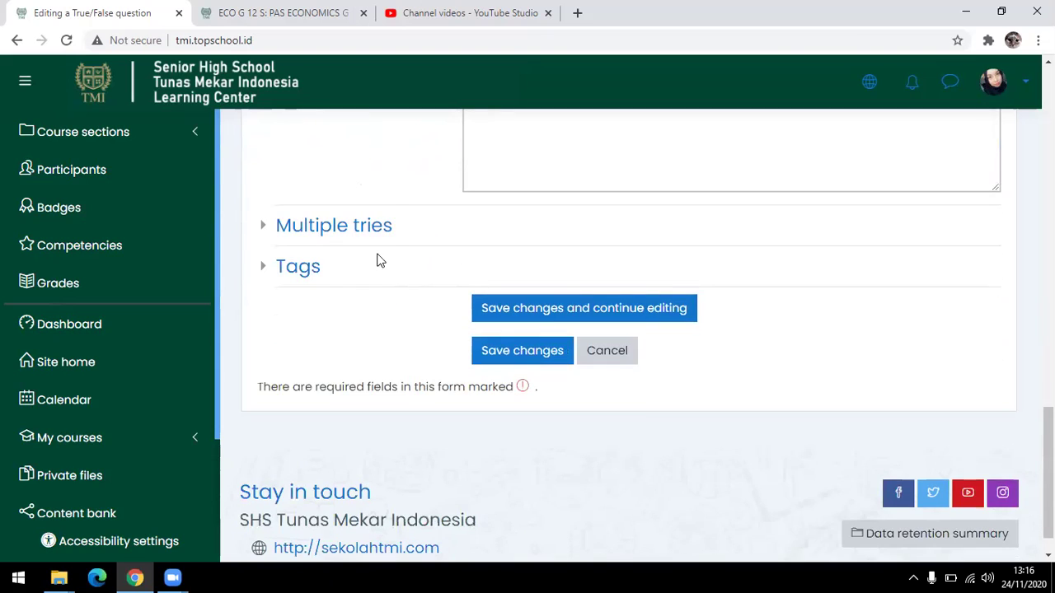
{"action": "left_click", "coordinate": [376, 231]}
{"action": "left_click", "coordinate": [381, 276]}
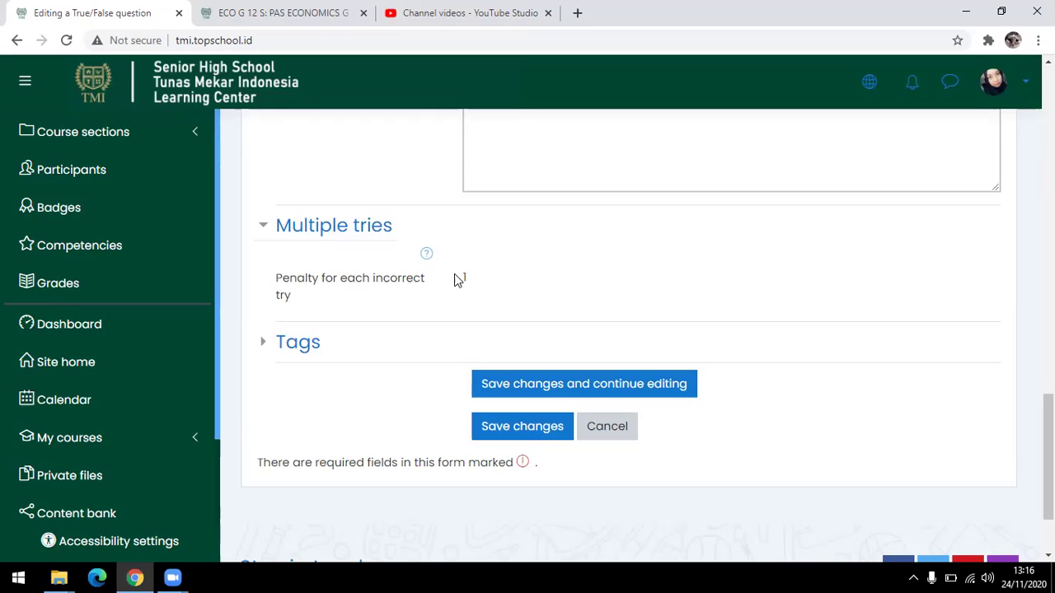
{"action": "left_click", "coordinate": [515, 428]}
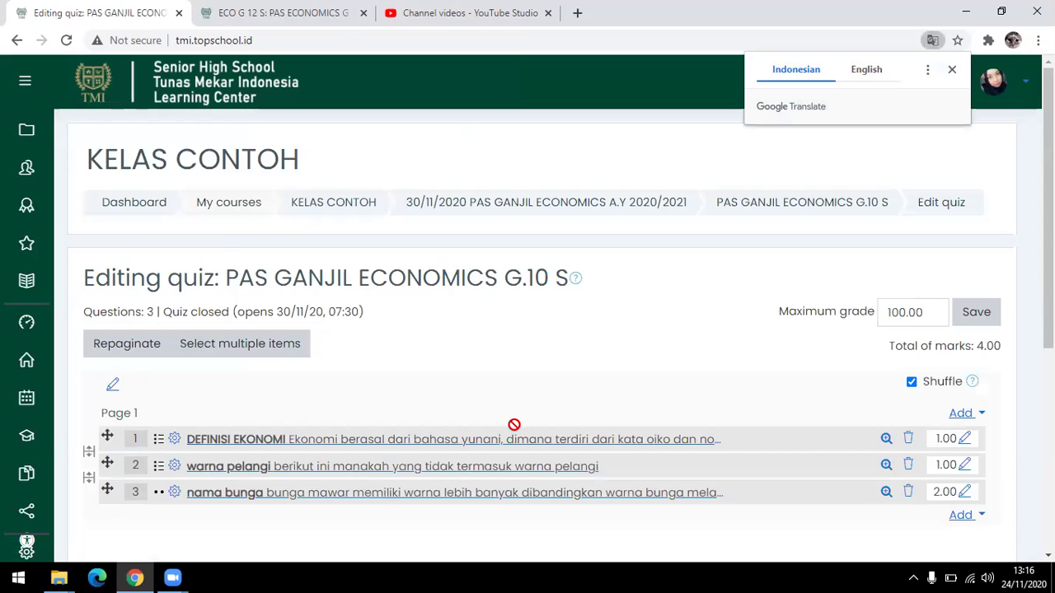
Start a new Matching question after the nama bunga question on Page 1 of the quiz
{"action": "scroll", "coordinate": [514, 425], "scroll_direction": "down", "scroll_amount": 2}
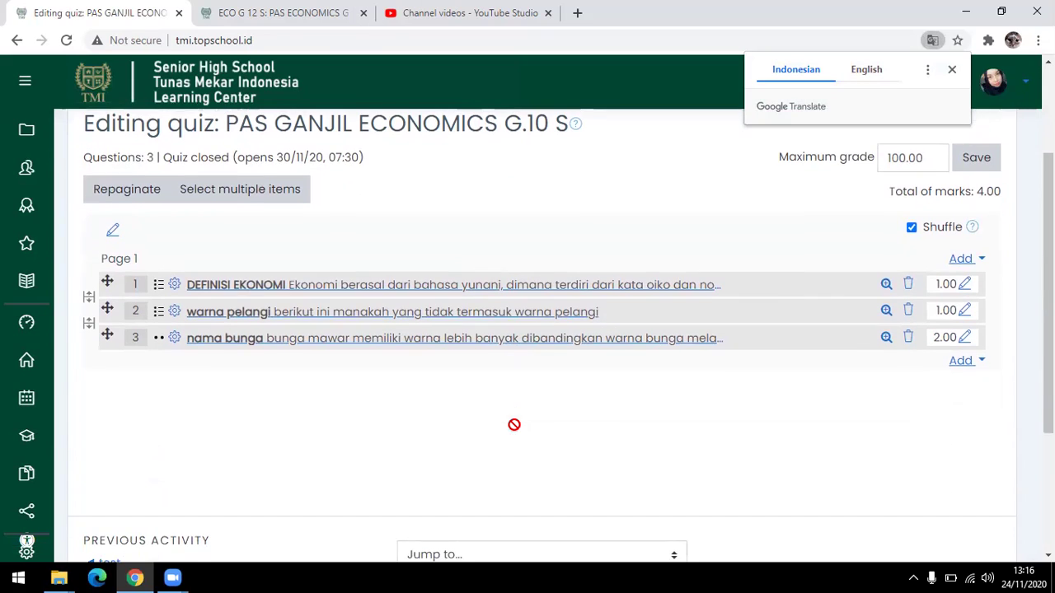
{"action": "left_click", "coordinate": [961, 362]}
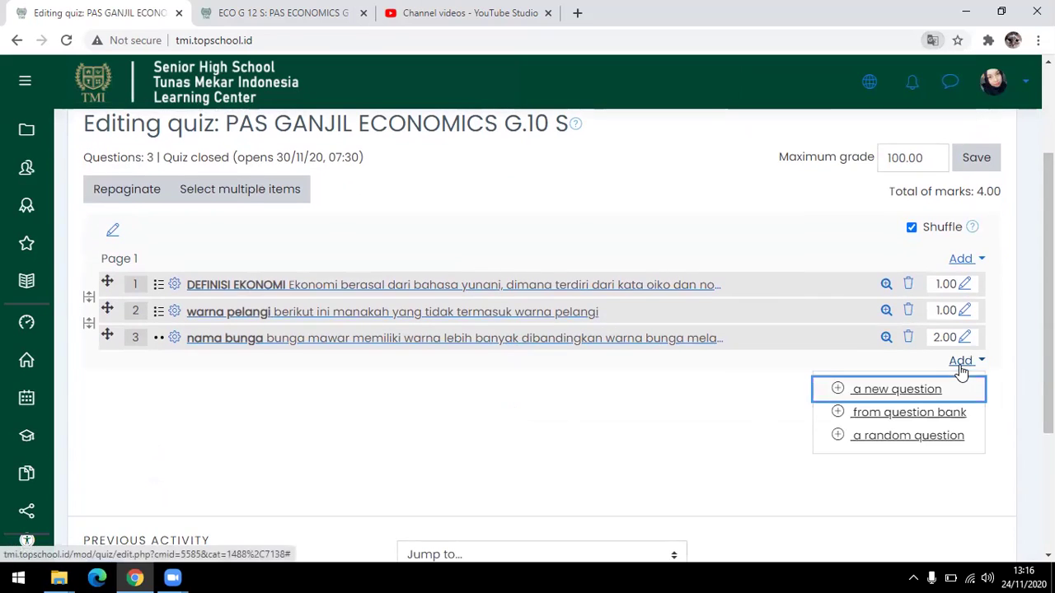
{"action": "left_click", "coordinate": [929, 390]}
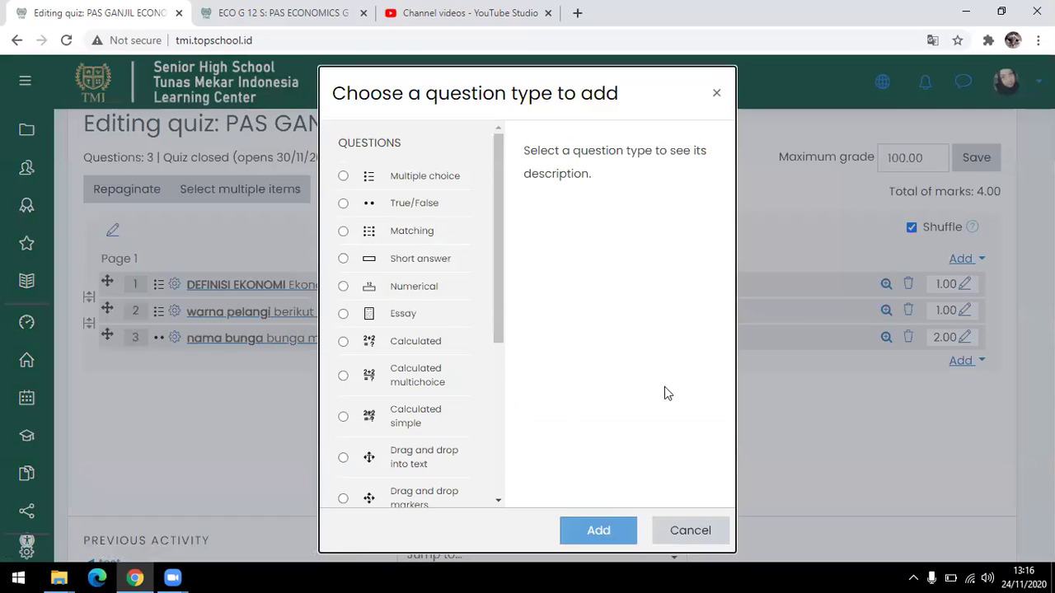
{"action": "left_click", "coordinate": [425, 232]}
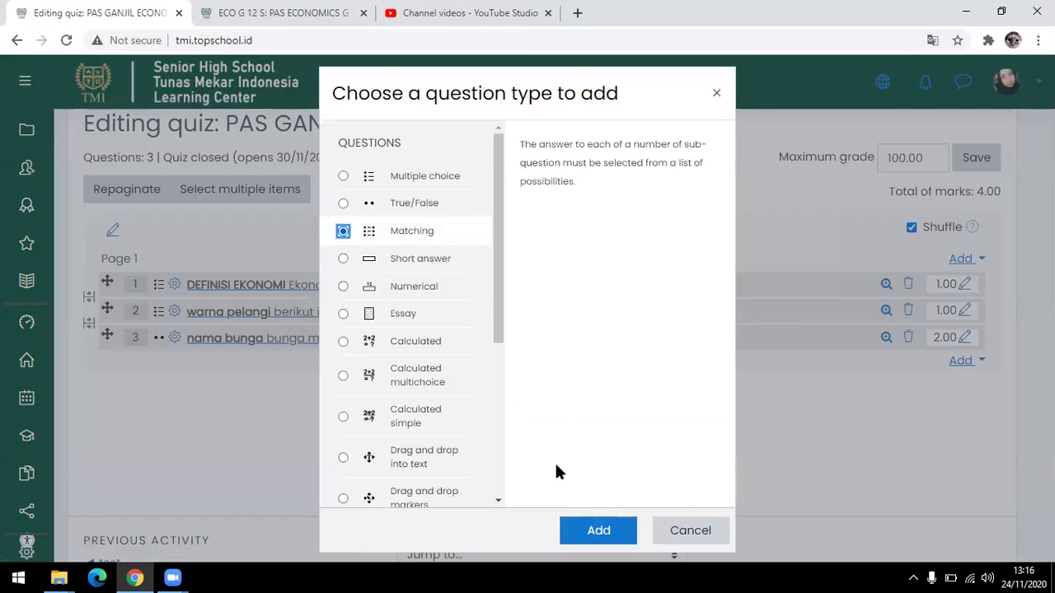
{"action": "left_click", "coordinate": [598, 530]}
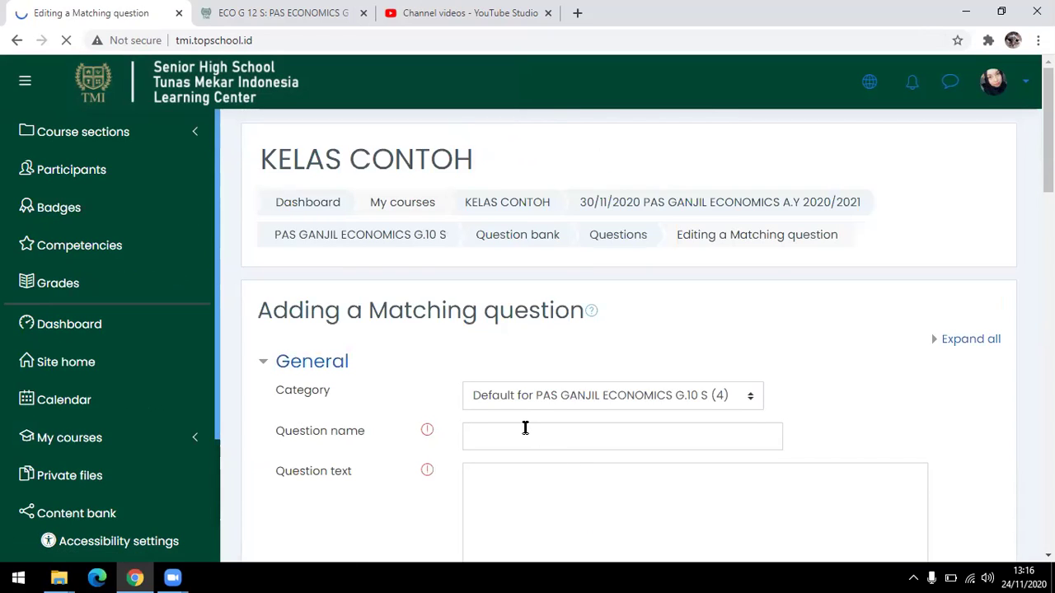
Name the Matching question "mata pelajaran"
{"action": "left_click", "coordinate": [525, 429]}
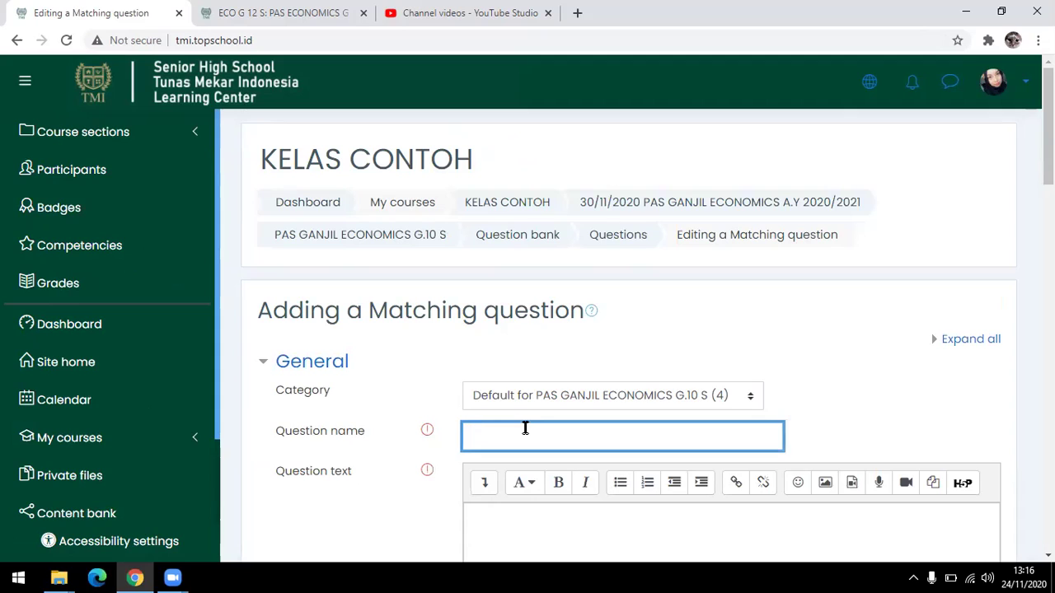
{"action": "type", "text": "berik"}
{"action": "key", "text": "BackSpace"}
{"action": "key", "text": "BackSpace"}
{"action": "key", "text": "BackSpace"}
{"action": "type", "text": "mata pelajaran"}
{"action": "scroll", "coordinate": [549, 503], "scroll_direction": "down", "scroll_amount": 1}
Enter "cocokkan pernyataan berikut ini dengan dengan pilihan yang tersedia" as the question text of the Matching question
{"action": "left_click", "coordinate": [573, 479]}
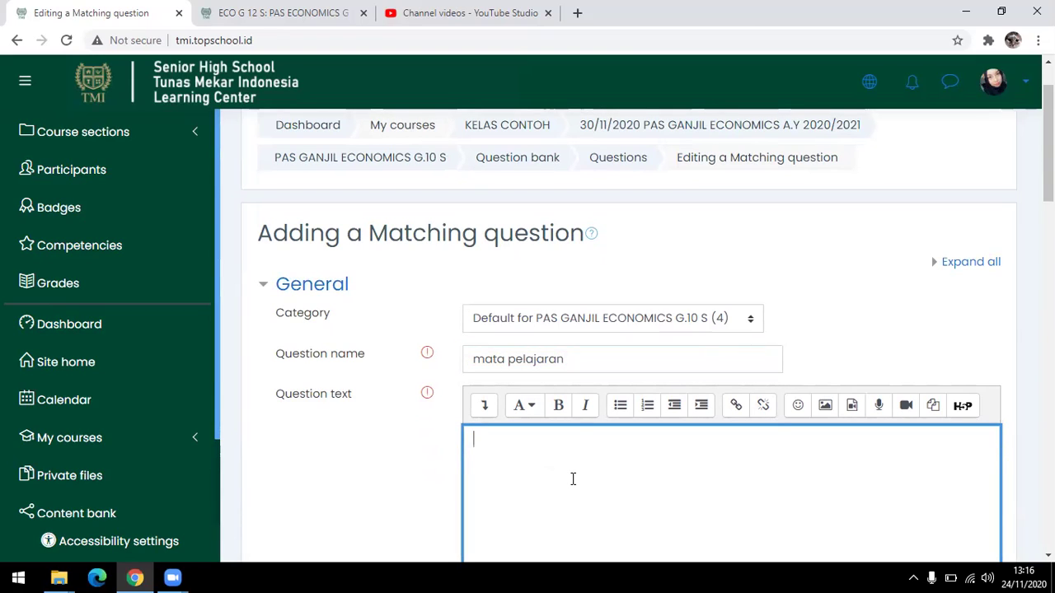
{"action": "type", "text": "cocoka"}
{"action": "type", "text": "kan"}
{"action": "type", "text": " oe"}
{"action": "key", "text": "BackSpace"}
{"action": "key", "text": "BackSpace"}
{"action": "type", "text": "p"}
{"action": "key", "text": "BackSpace"}
{"action": "type", "text": "pe"}
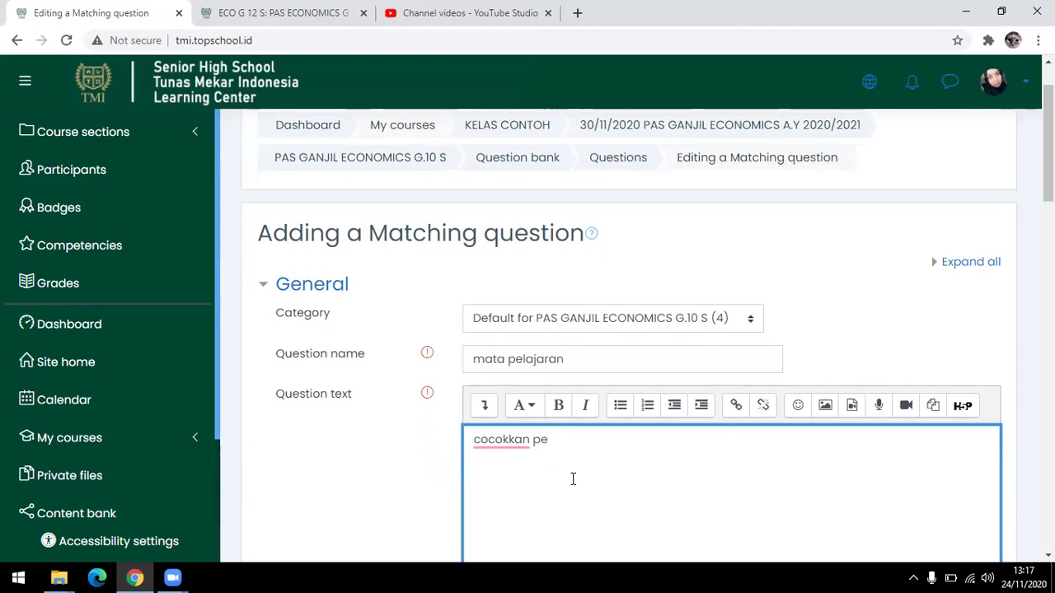
{"action": "type", "text": "rnyataan berikut i"}
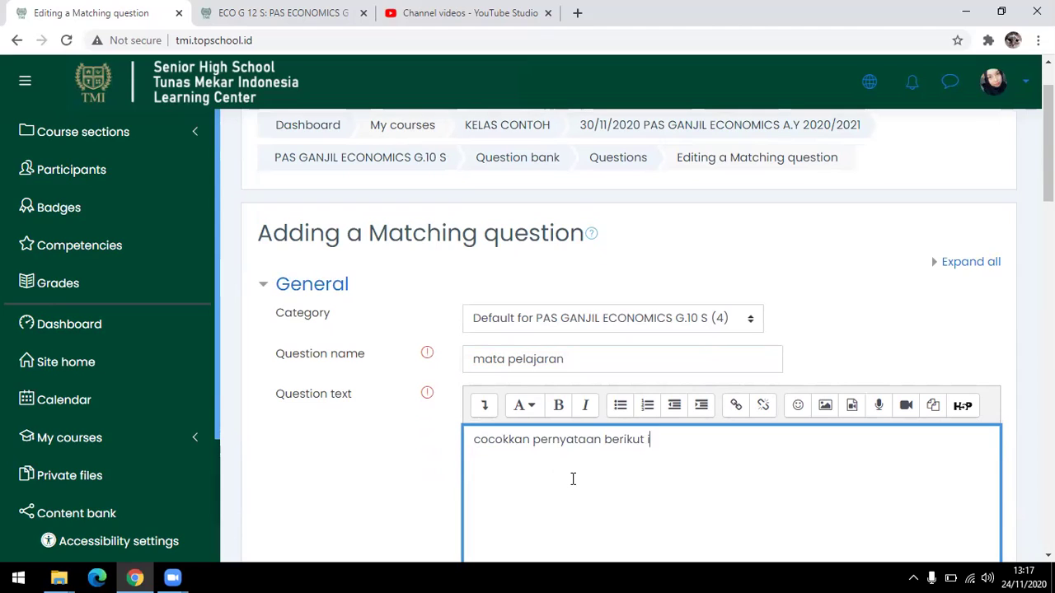
{"action": "type", "text": "ni dengan dengan"}
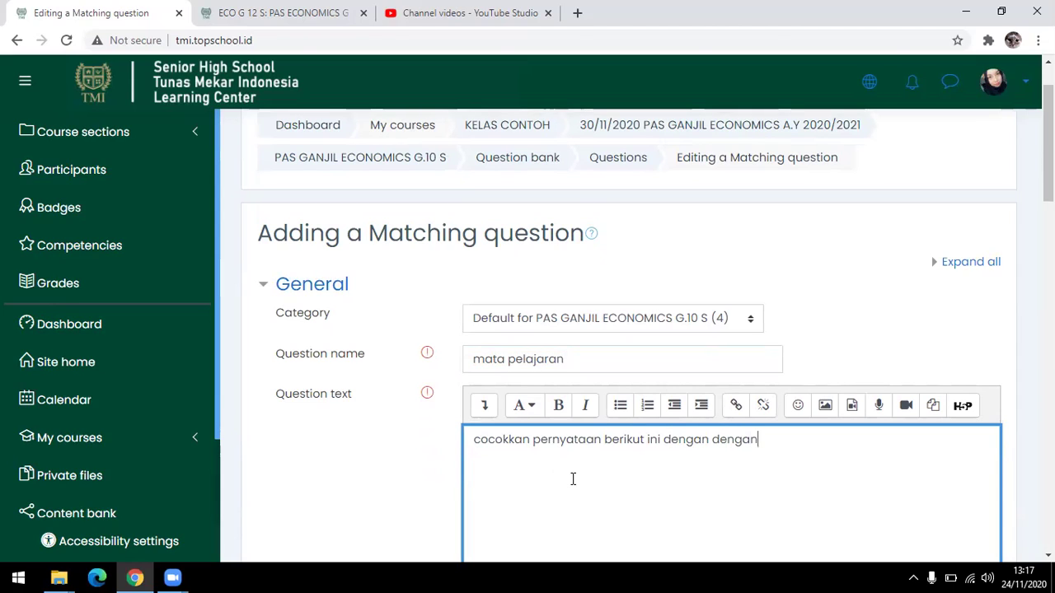
{"action": "type", "text": " pilihan yag"}
{"action": "type", "text": "ng terse"}
{"action": "type", "text": "dua"}
{"action": "type", "text": "ia"}
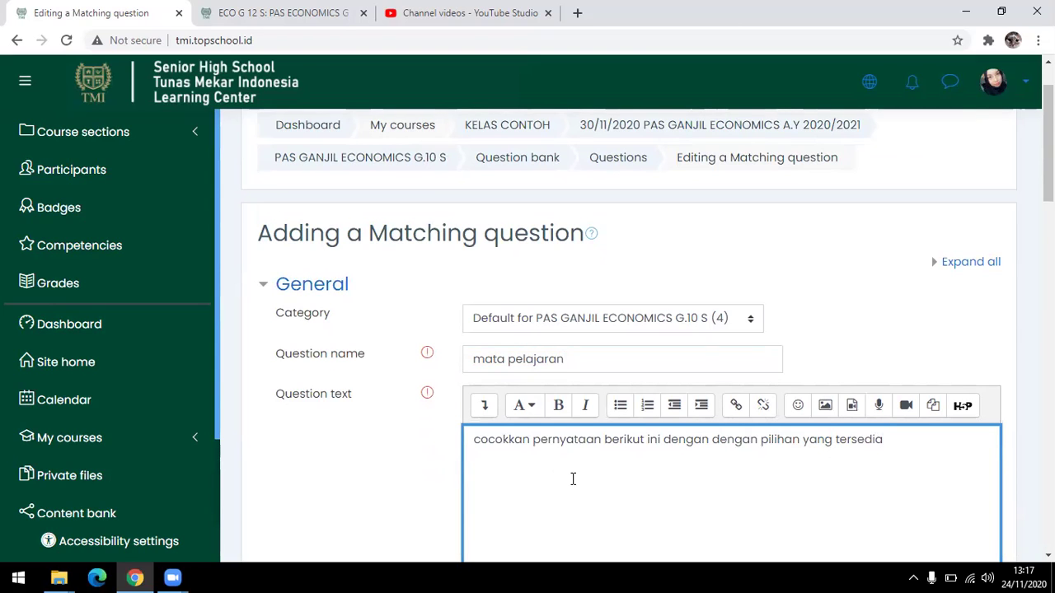
Set the default mark of the mata pelajaran question to 5 and leave its general feedback empty
{"action": "scroll", "coordinate": [573, 479], "scroll_direction": "down", "scroll_amount": 2}
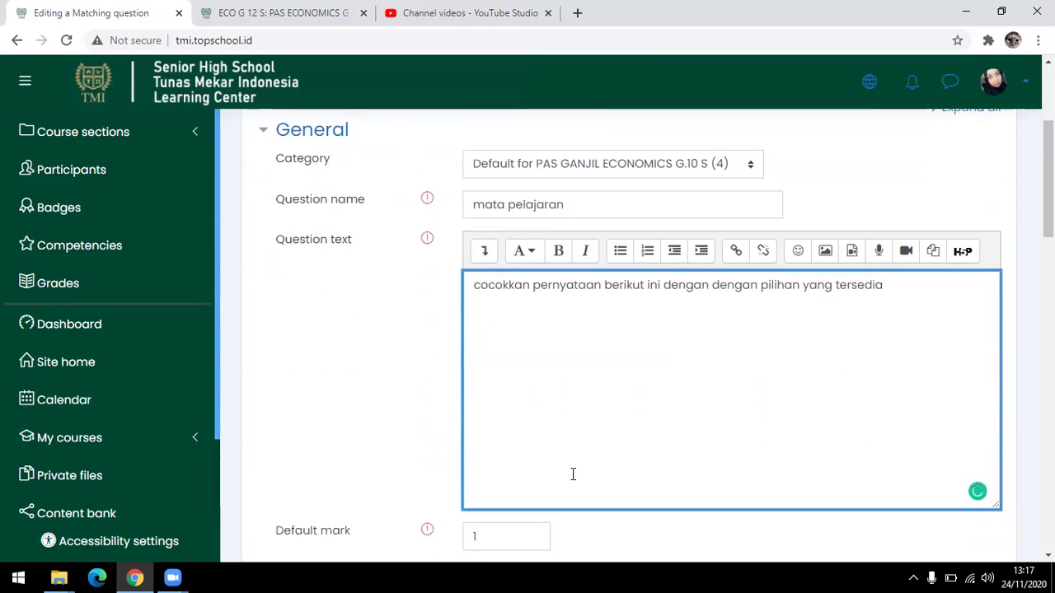
{"action": "scroll", "coordinate": [573, 474], "scroll_direction": "down", "scroll_amount": 3}
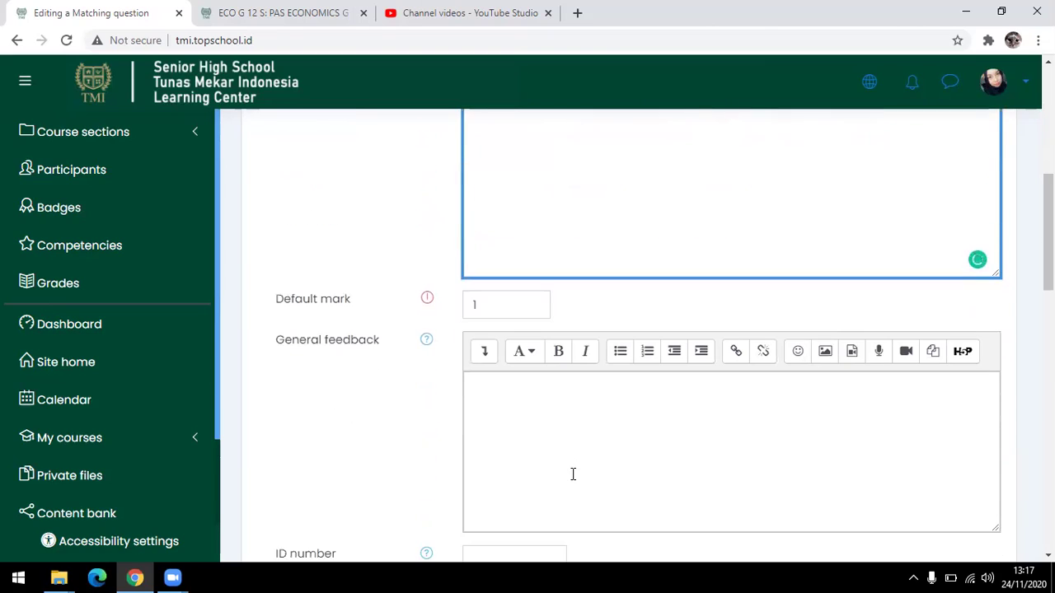
{"action": "left_click", "coordinate": [483, 310]}
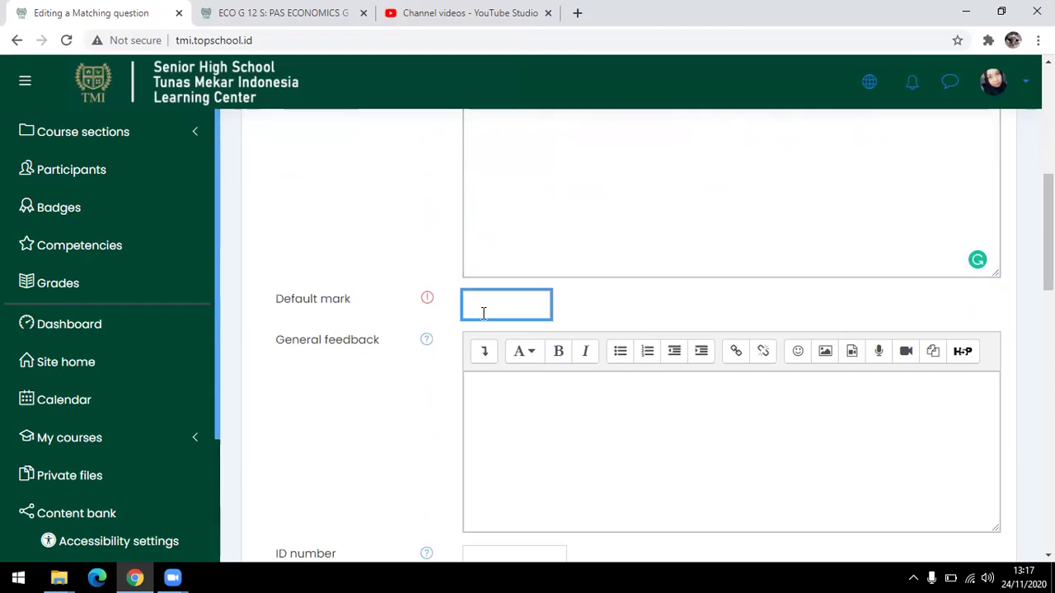
{"action": "type", "text": "5"}
{"action": "left_click", "coordinate": [525, 443]}
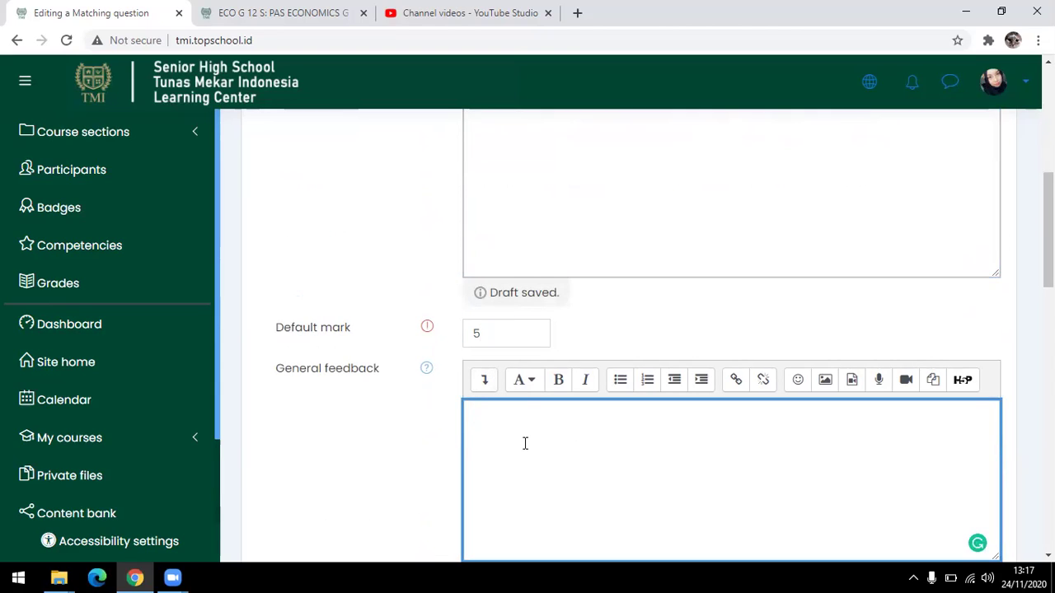
{"action": "scroll", "coordinate": [525, 443], "scroll_direction": "down", "scroll_amount": 4}
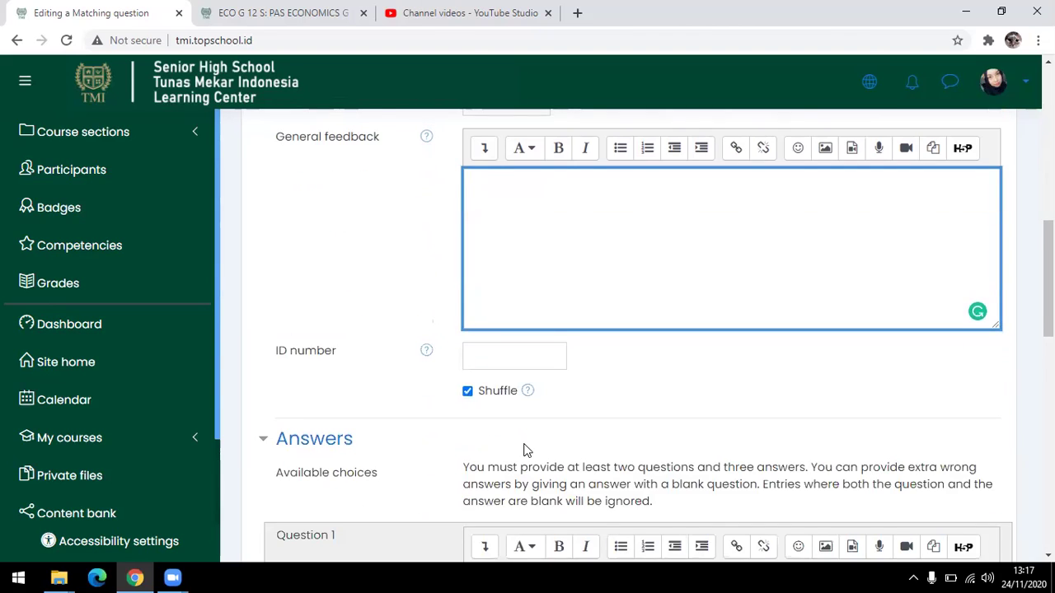
Add a second line "pasangkan nama guru dengan mata pelajaran yang diajarkan" to the mata pelajaran question text
{"action": "scroll", "coordinate": [525, 449], "scroll_direction": "down", "scroll_amount": 1}
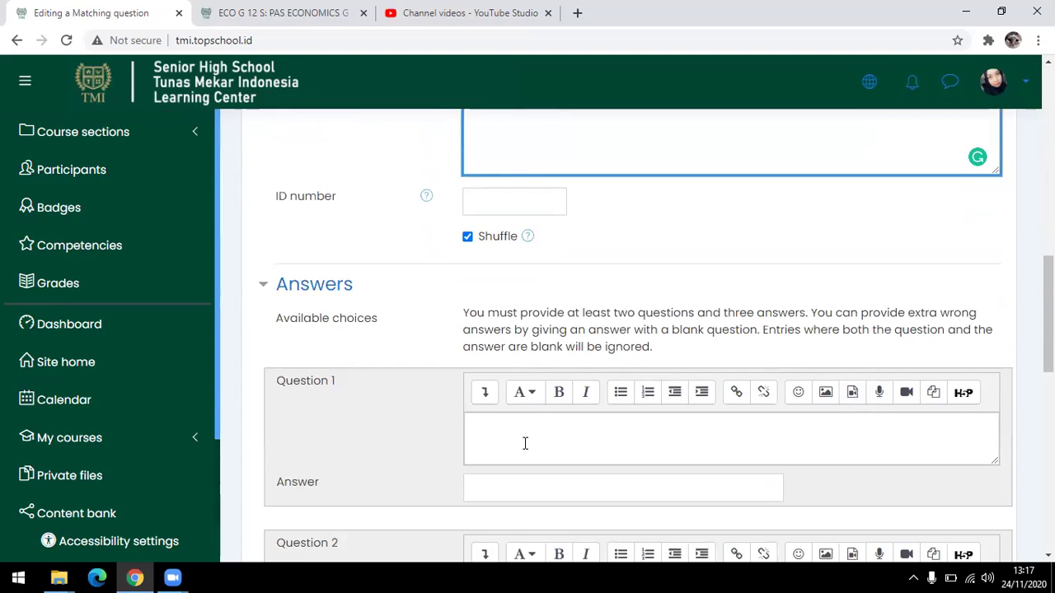
{"action": "left_click", "coordinate": [525, 443]}
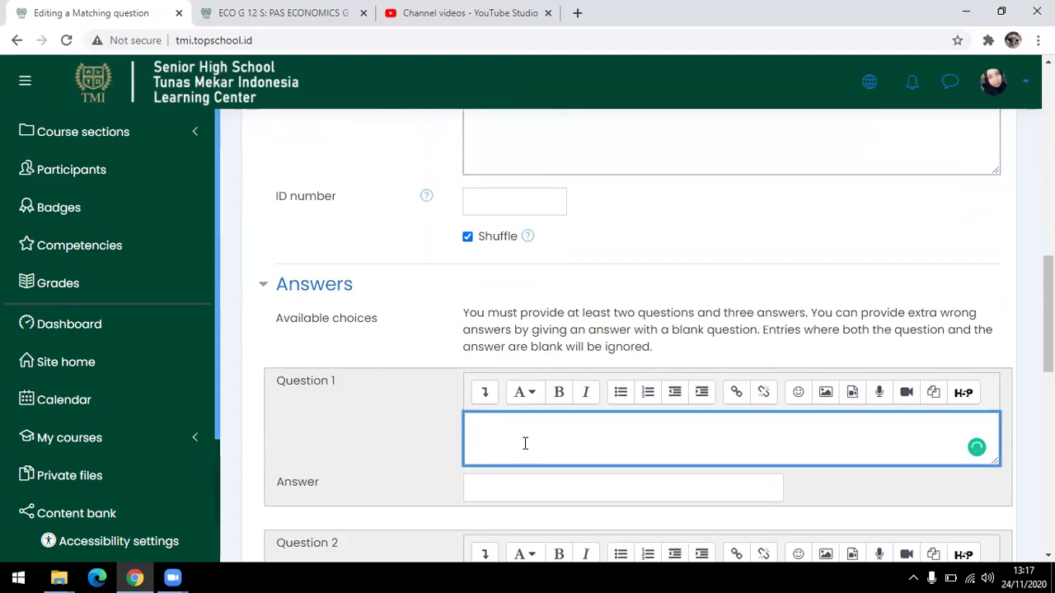
{"action": "scroll", "coordinate": [525, 449], "scroll_direction": "up", "scroll_amount": 10}
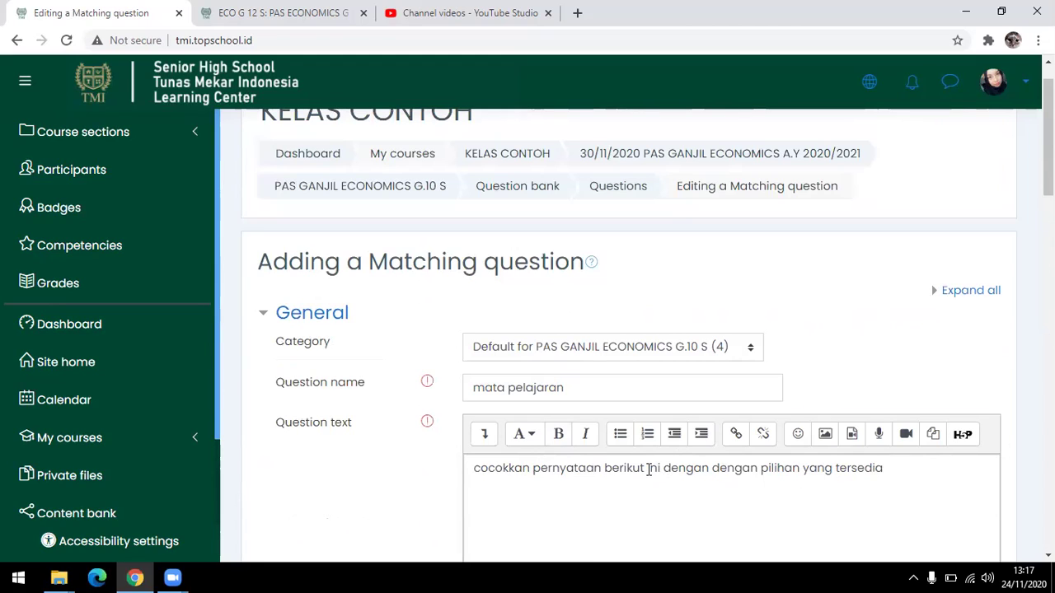
{"action": "left_click", "coordinate": [887, 468]}
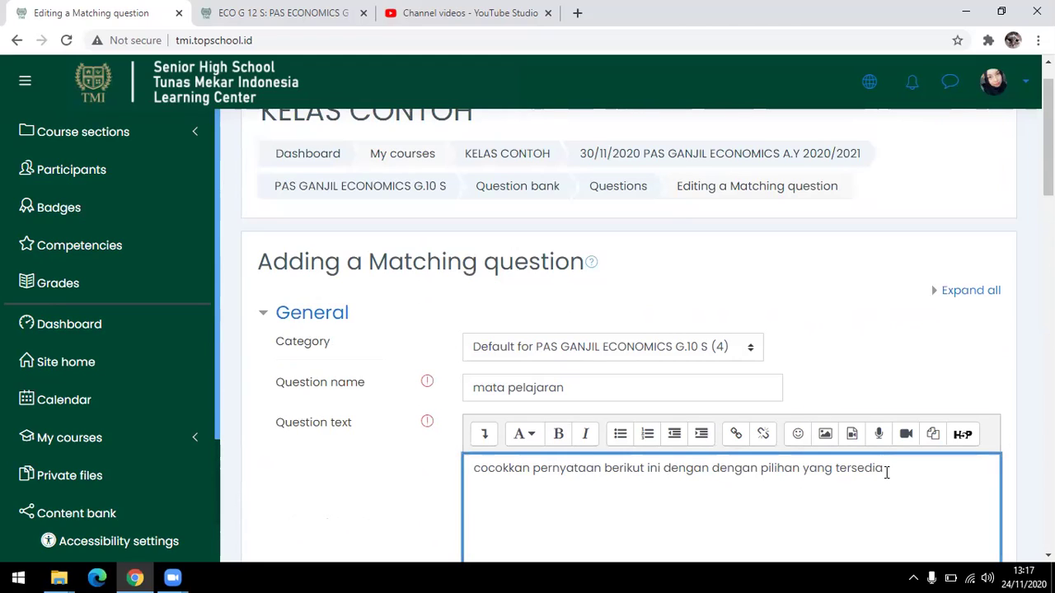
{"action": "key", "text": "Return"}
{"action": "type", "text": "pasangkan nama guru dengan mata pelajaran yang diajarkan"}
Fill in Question 1 of the matching pairs with "ekonomi" and enter the matching teacher's name as its answer
{"action": "scroll", "coordinate": [873, 476], "scroll_direction": "down", "scroll_amount": 10}
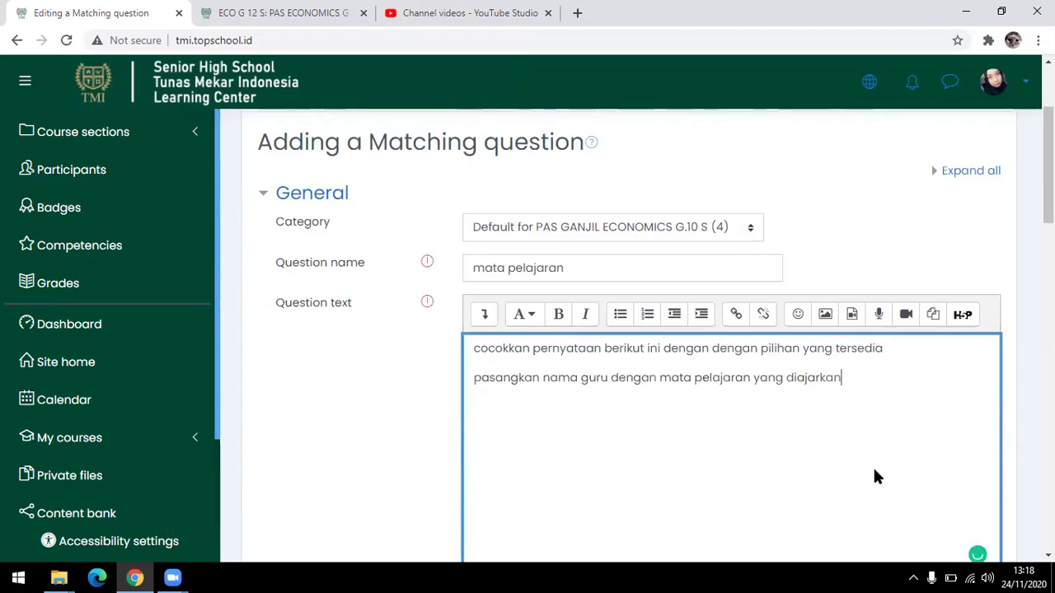
{"action": "left_click", "coordinate": [518, 213]}
{"action": "type", "text": "ekonomi"}
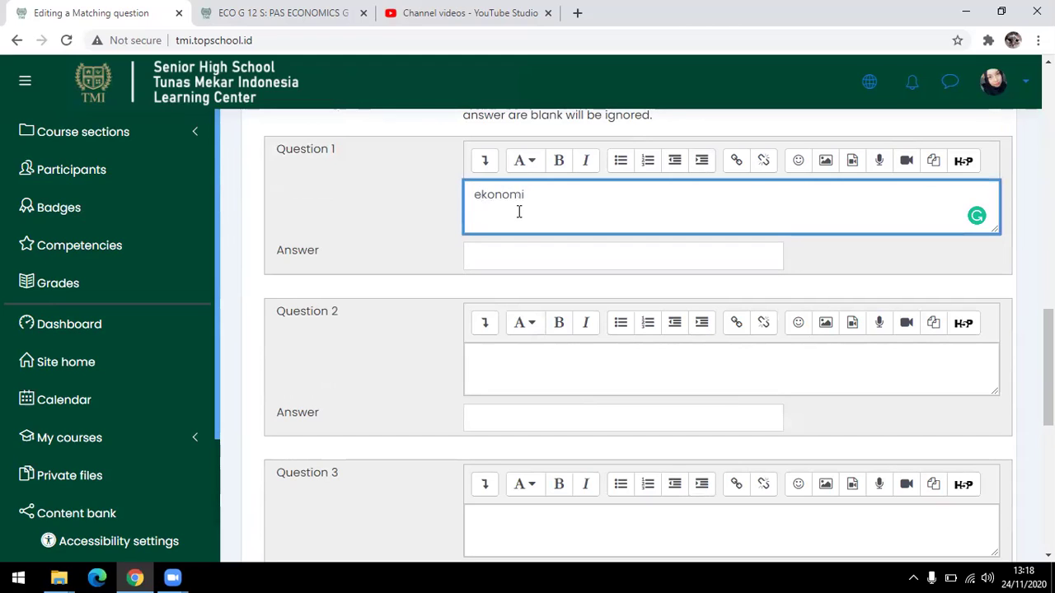
{"action": "left_click", "coordinate": [523, 255]}
{"action": "type", "text": "Ms icha"}
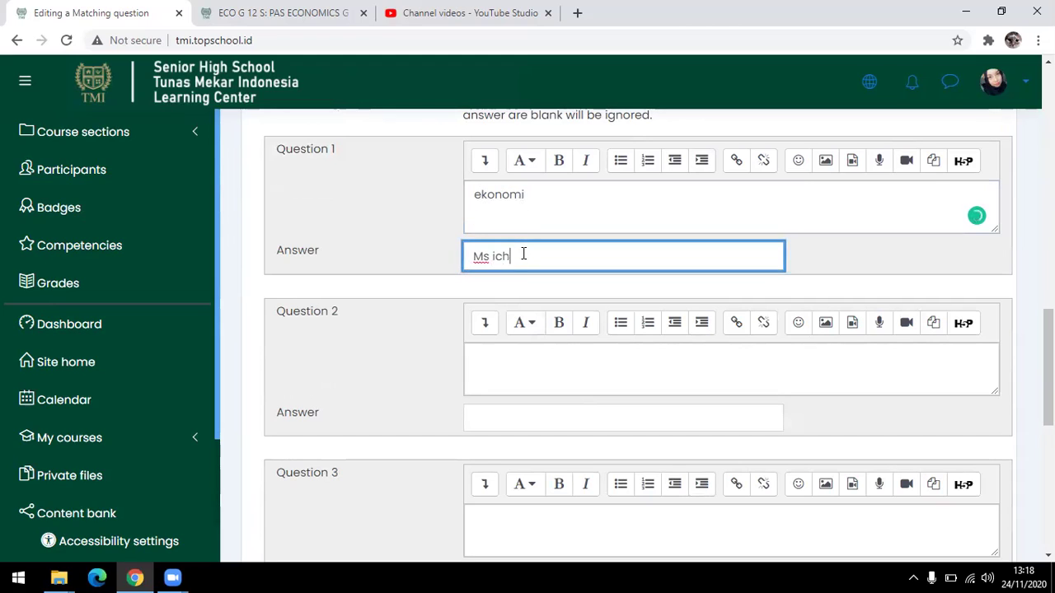
Fill in Question 2 of the matching pairs with "sejarah" and enter the matching teacher's name as its answer
{"action": "left_click", "coordinate": [562, 387]}
{"action": "type", "text": "sejarah"}
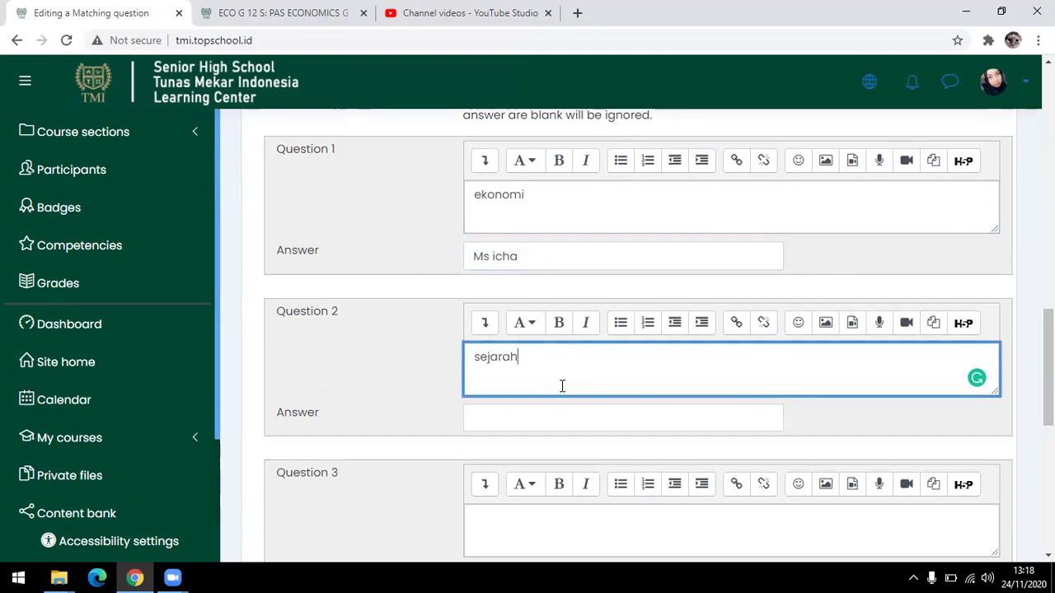
{"action": "left_click", "coordinate": [515, 426]}
{"action": "type", "text": "ms se"}
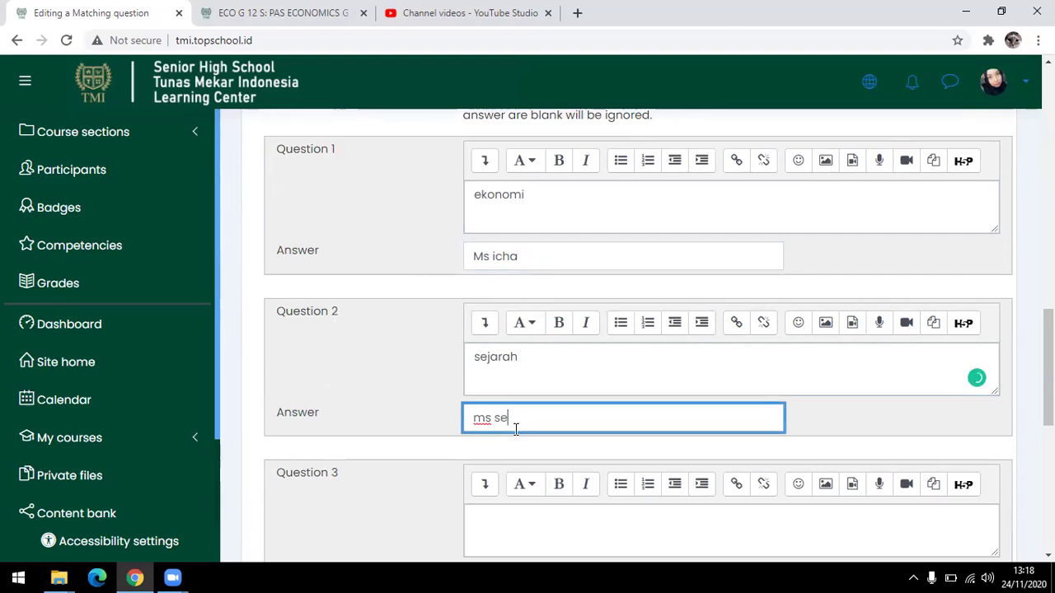
{"action": "type", "text": "pti"}
Fill in Question 3 of the matching pairs with "matemaika ips" and enter the matching teacher's name as its answer
{"action": "scroll", "coordinate": [516, 429], "scroll_direction": "down", "scroll_amount": 1}
{"action": "left_click", "coordinate": [530, 431]}
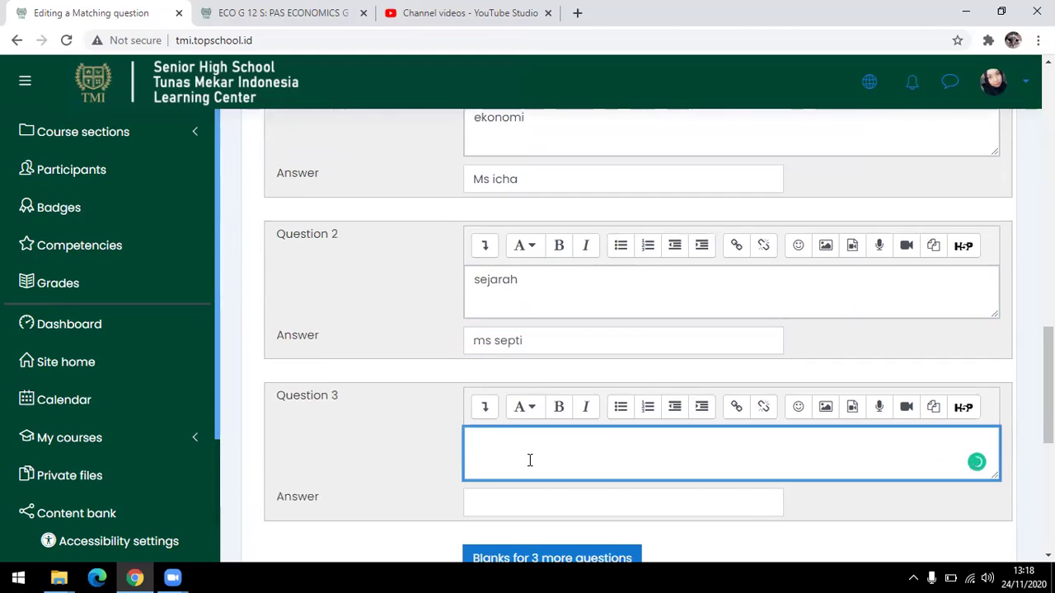
{"action": "type", "text": "matemaika "}
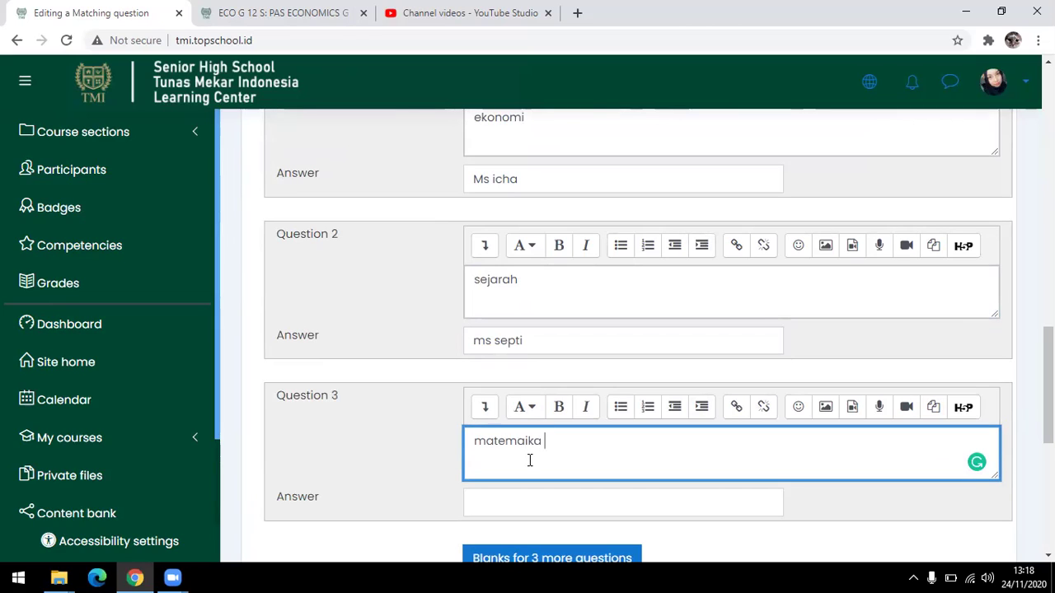
{"action": "type", "text": "iosps"}
{"action": "scroll", "coordinate": [530, 460], "scroll_direction": "down", "scroll_amount": 2}
{"action": "left_click", "coordinate": [544, 355]}
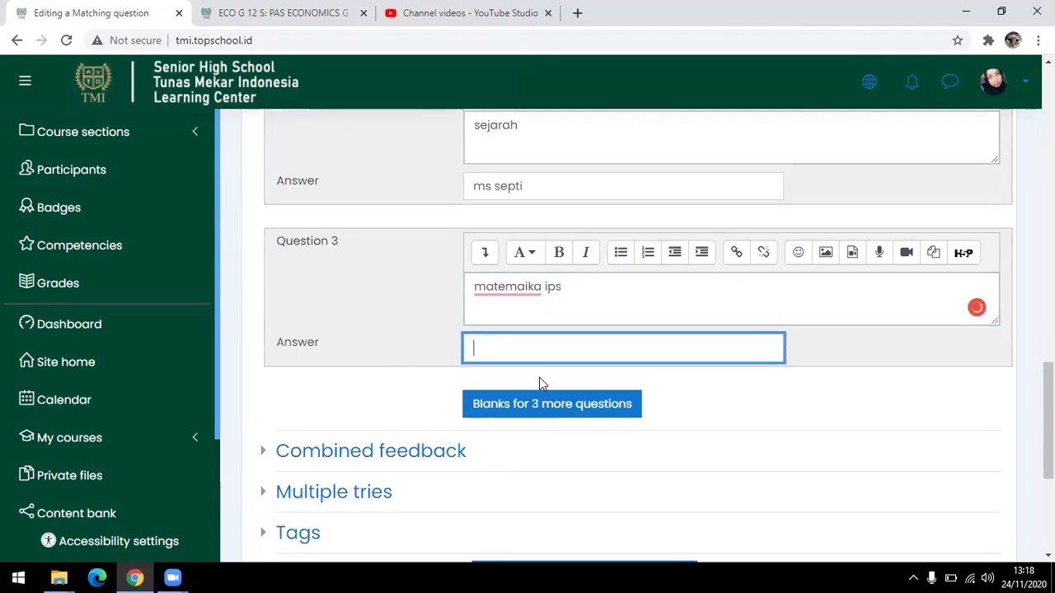
{"action": "type", "text": "ms julia"}
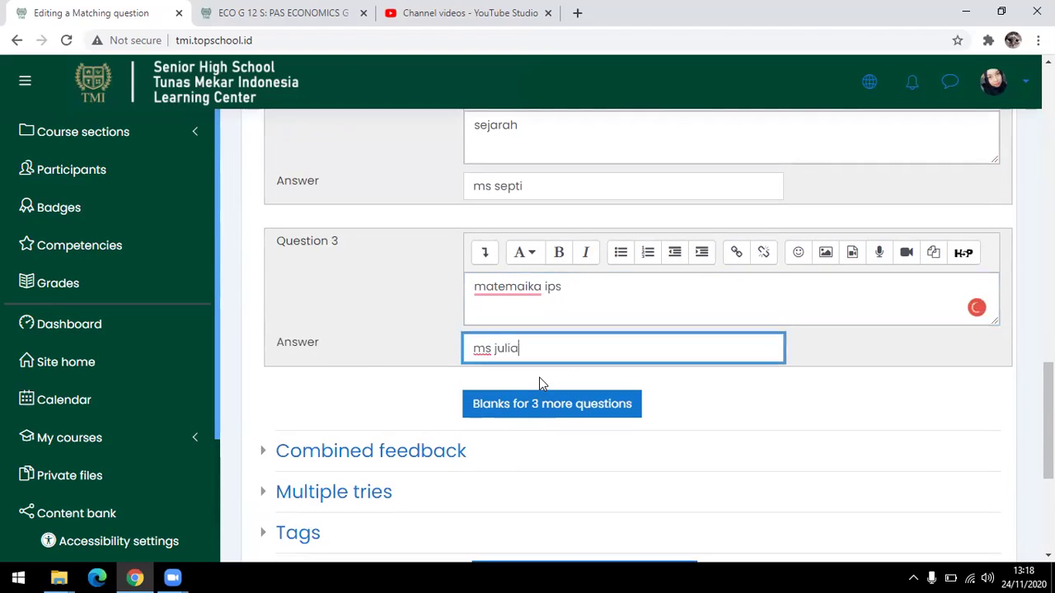
Add blanks for 3 more questions to the matching pairs
{"action": "left_click", "coordinate": [537, 464]}
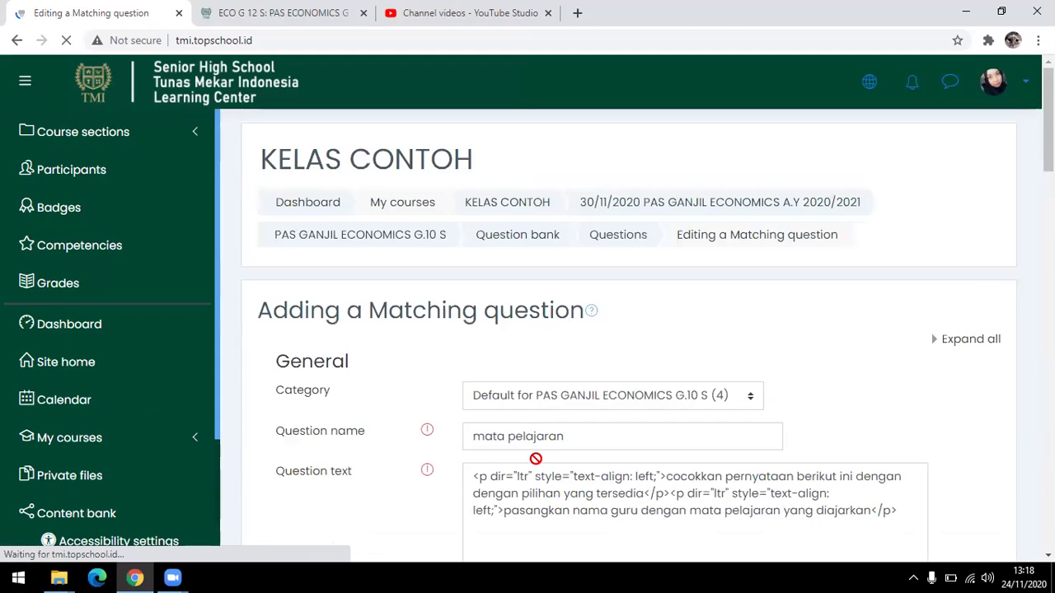
{"action": "scroll", "coordinate": [537, 464], "scroll_direction": "down", "scroll_amount": 3}
{"action": "scroll", "coordinate": [537, 464], "scroll_direction": "down", "scroll_amount": 12}
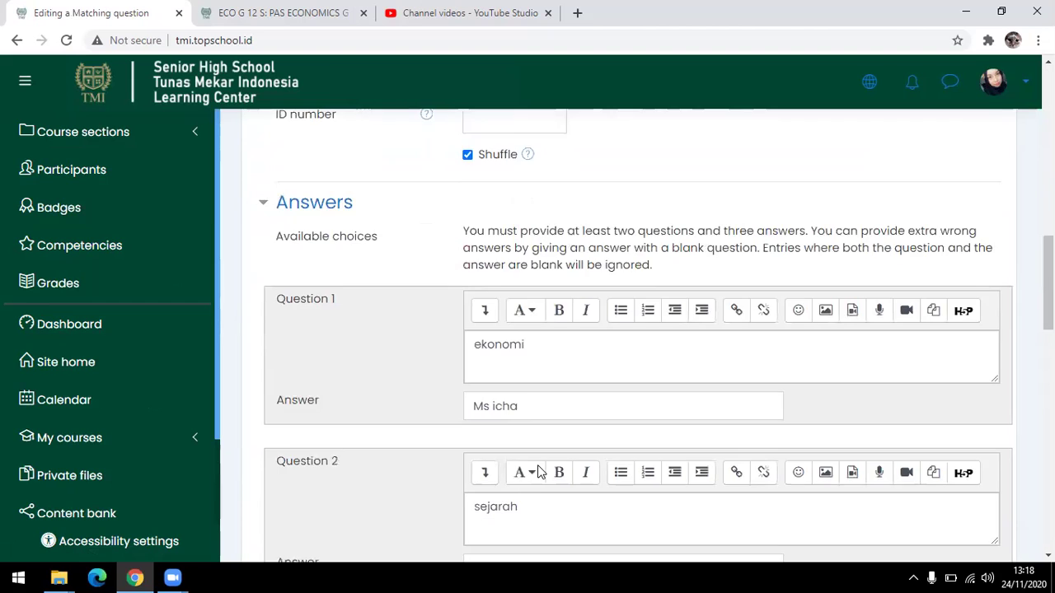
{"action": "scroll", "coordinate": [537, 471], "scroll_direction": "down", "scroll_amount": 3}
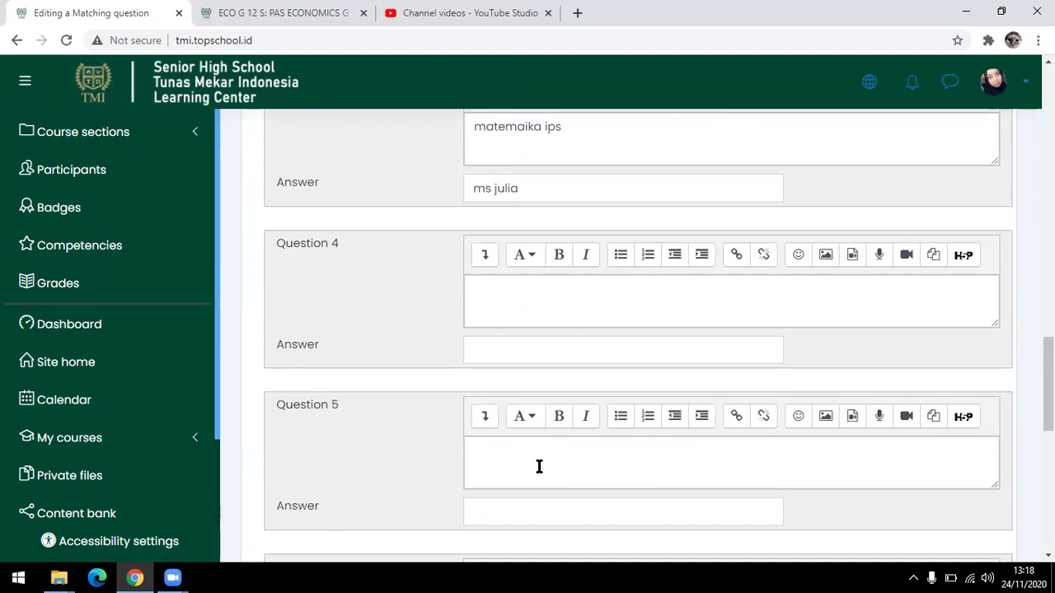
{"action": "scroll", "coordinate": [426, 278], "scroll_direction": "up", "scroll_amount": 2}
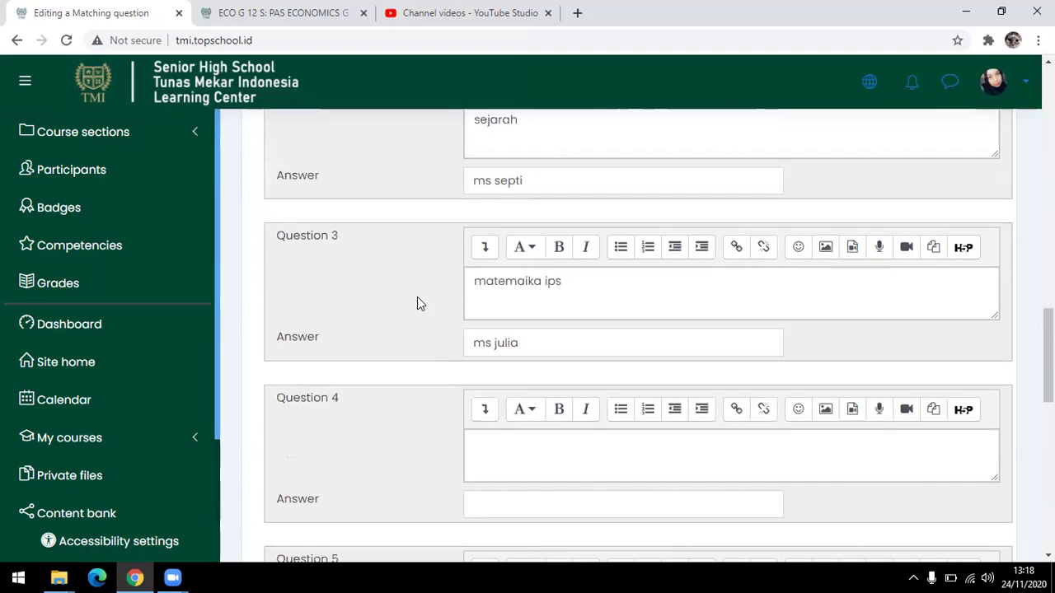
Enter three other teachers' names as extra wrong answers for Questions 4 to 6, leaving their question texts blank
{"action": "scroll", "coordinate": [531, 371], "scroll_direction": "down", "scroll_amount": 2}
{"action": "left_click", "coordinate": [541, 346]}
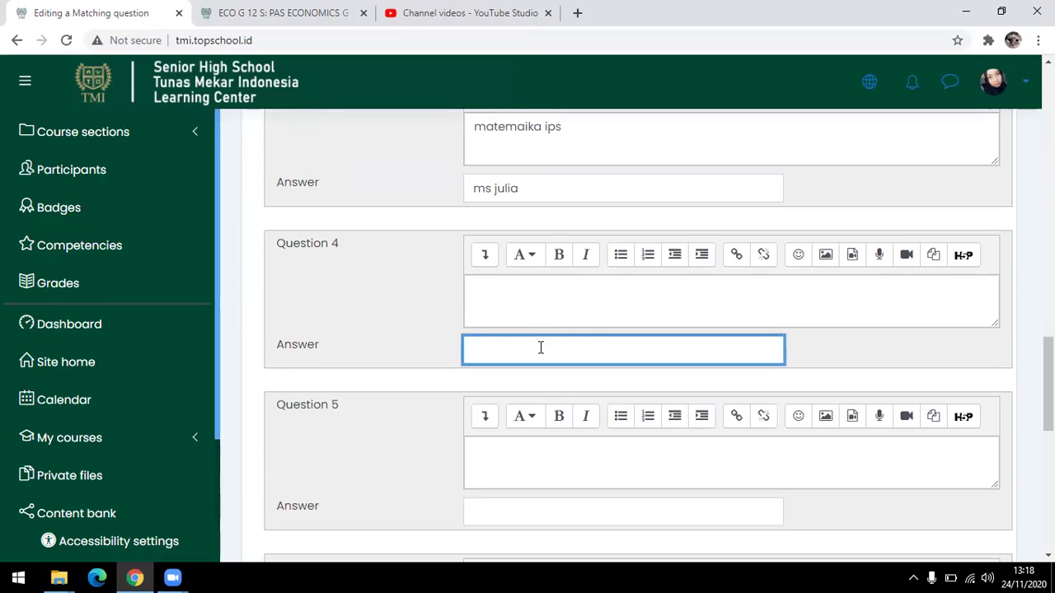
{"action": "type", "text": "ms. atika"}
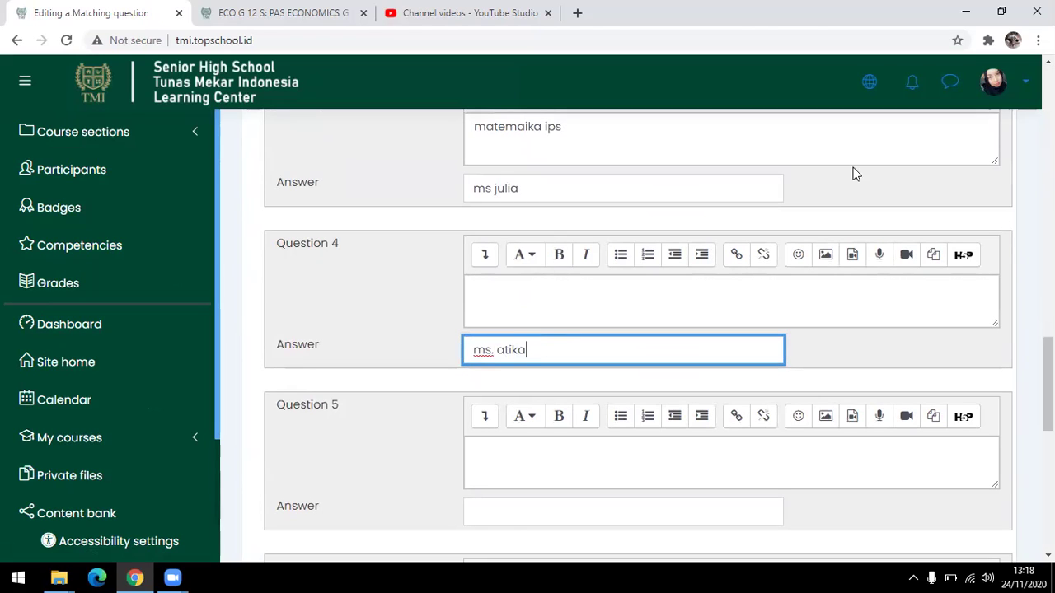
{"action": "scroll", "coordinate": [803, 139], "scroll_direction": "down", "scroll_amount": 3}
{"action": "left_click", "coordinate": [530, 283]}
{"action": "type", "text": "ms"}
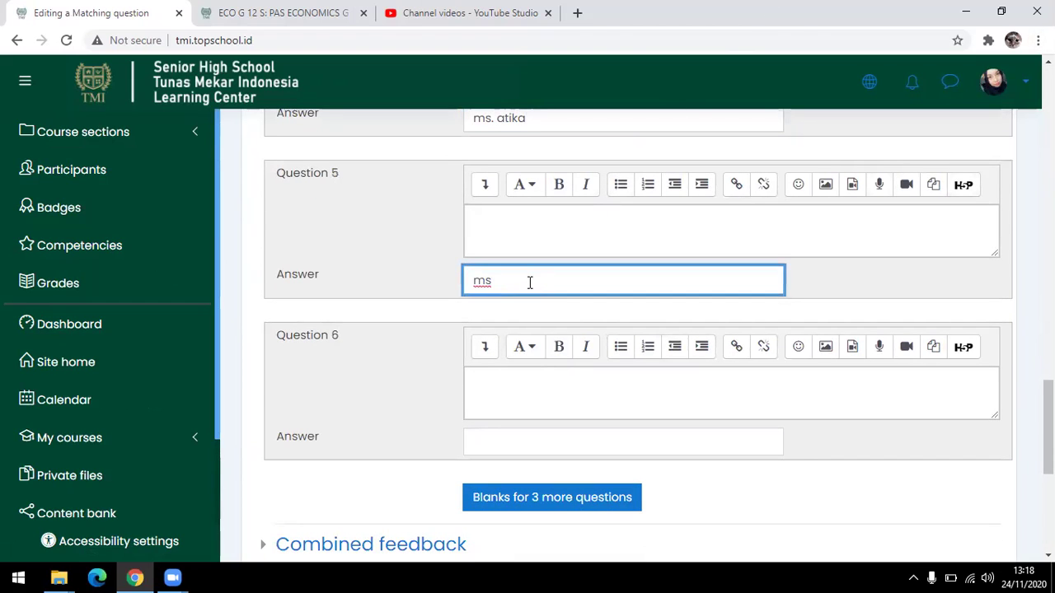
{"action": "type", "text": " retno"}
{"action": "left_click", "coordinate": [507, 448]}
{"action": "type", "text": "mr "}
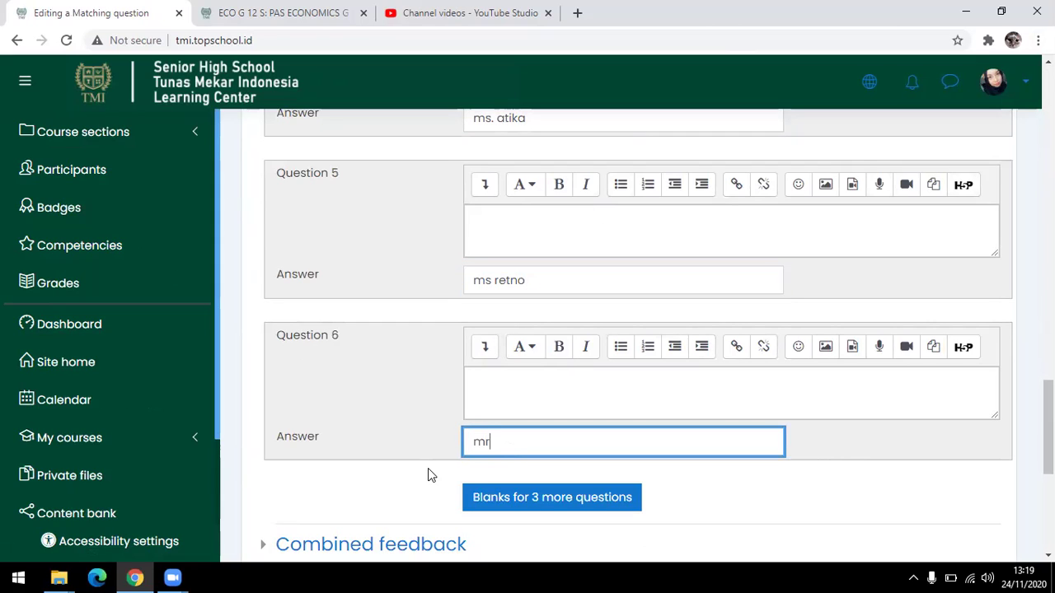
{"action": "type", "text": "toni"}
Show the combined feedback settings and set the penalty for each incorrect try to 0%
{"action": "scroll", "coordinate": [613, 433], "scroll_direction": "down", "scroll_amount": 1}
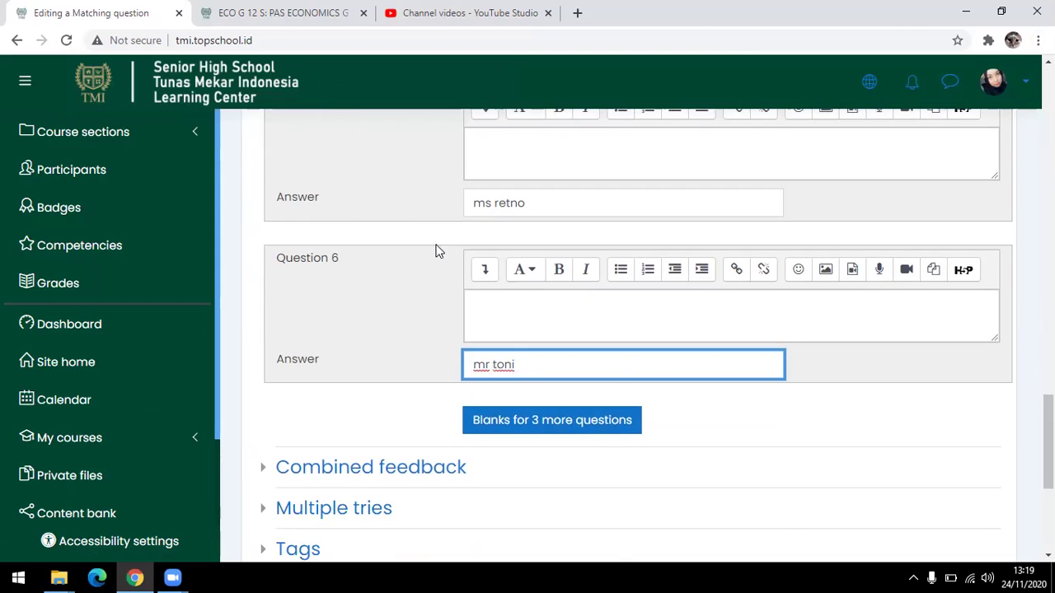
{"action": "scroll", "coordinate": [439, 252], "scroll_direction": "down", "scroll_amount": 2}
{"action": "left_click", "coordinate": [394, 321]}
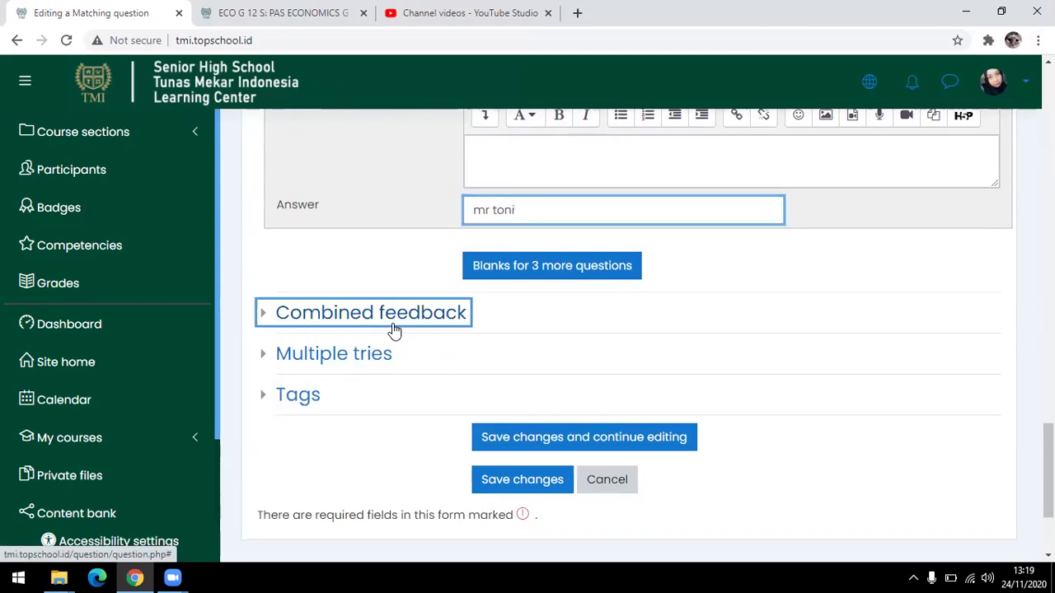
{"action": "scroll", "coordinate": [393, 329], "scroll_direction": "down", "scroll_amount": 7}
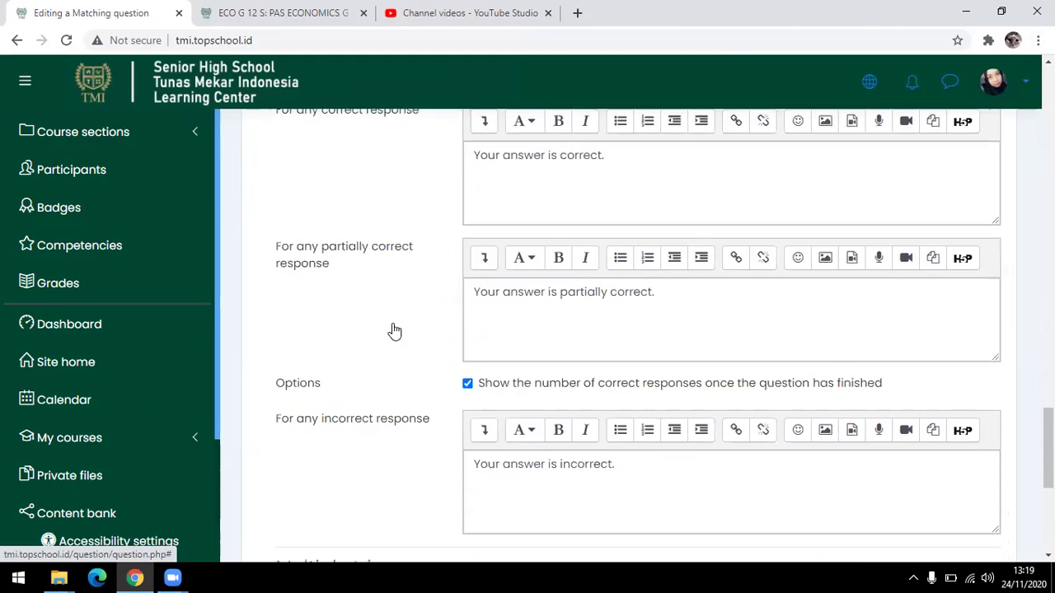
{"action": "left_click", "coordinate": [341, 258]}
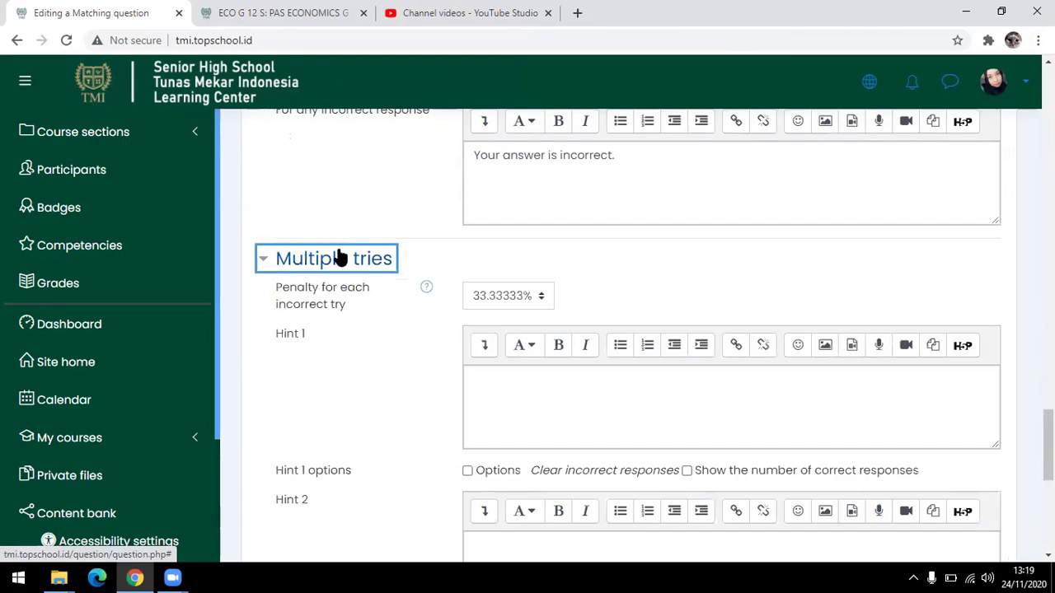
{"action": "scroll", "coordinate": [455, 289], "scroll_direction": "down", "scroll_amount": 1}
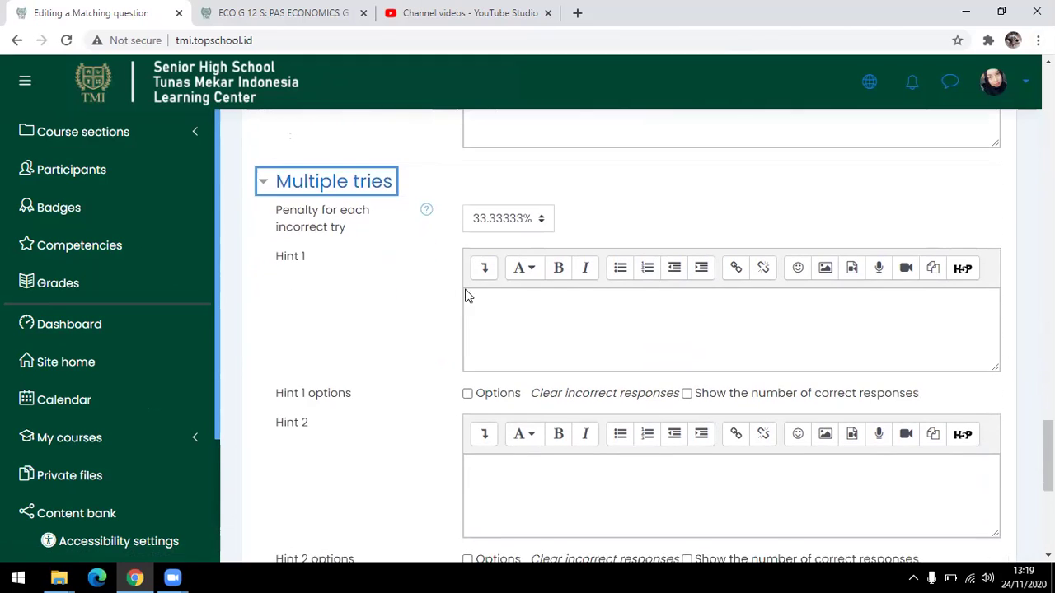
{"action": "left_click", "coordinate": [537, 222]}
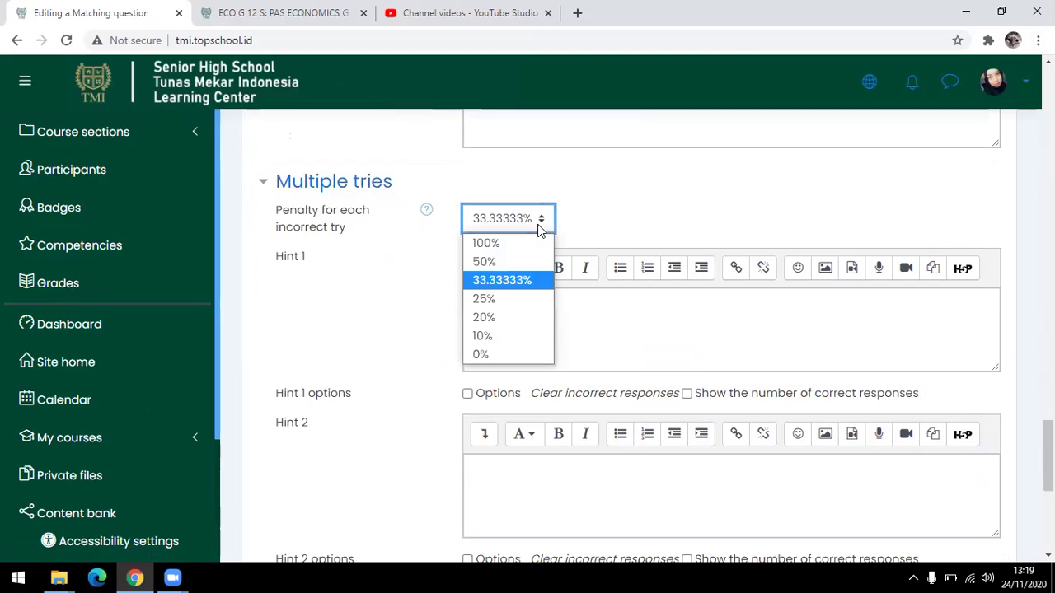
{"action": "left_click", "coordinate": [508, 353]}
Recheck the question and answer pairs of the mata pelajaran question and save it to the quiz
{"action": "scroll", "coordinate": [508, 353], "scroll_direction": "down", "scroll_amount": 3}
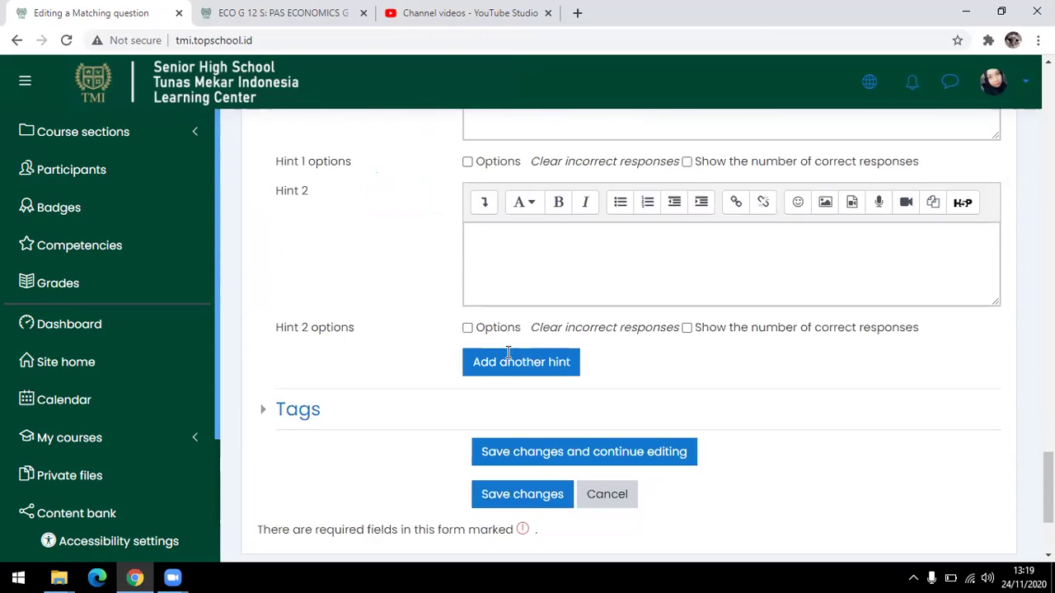
{"action": "scroll", "coordinate": [461, 367], "scroll_direction": "down", "scroll_amount": 2}
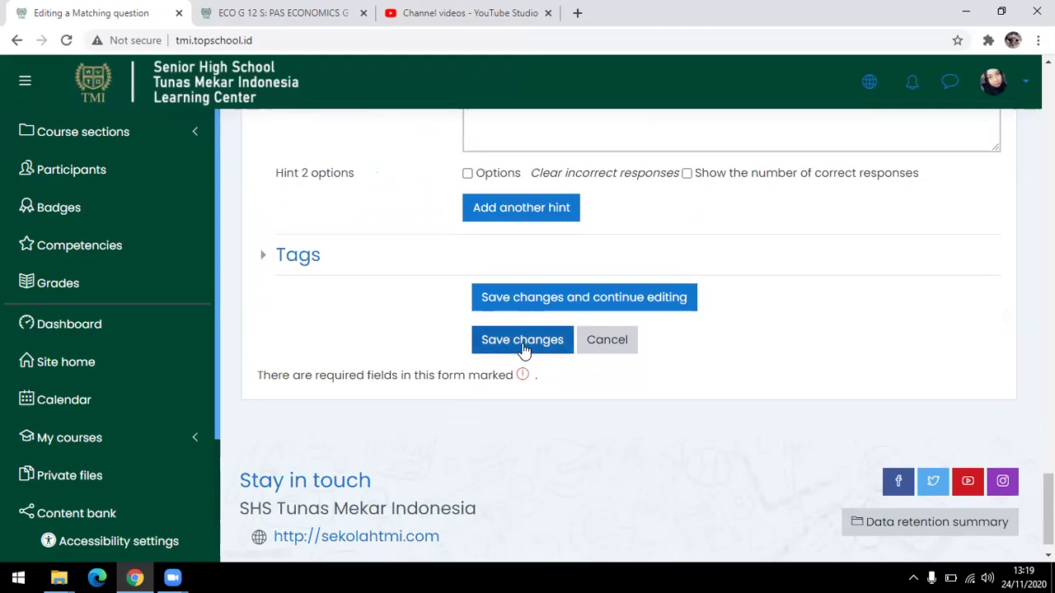
{"action": "scroll", "coordinate": [524, 351], "scroll_direction": "up", "scroll_amount": 8}
{"action": "scroll", "coordinate": [524, 350], "scroll_direction": "up", "scroll_amount": 6}
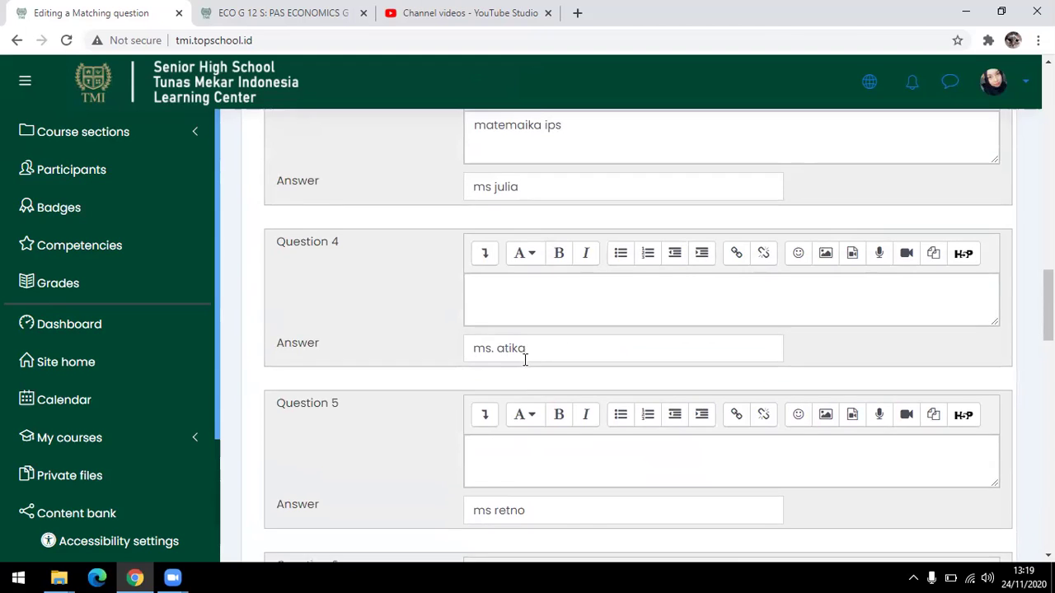
{"action": "scroll", "coordinate": [522, 358], "scroll_direction": "down", "scroll_amount": 4}
{"action": "scroll", "coordinate": [553, 264], "scroll_direction": "up", "scroll_amount": 4}
{"action": "scroll", "coordinate": [498, 293], "scroll_direction": "up", "scroll_amount": 3}
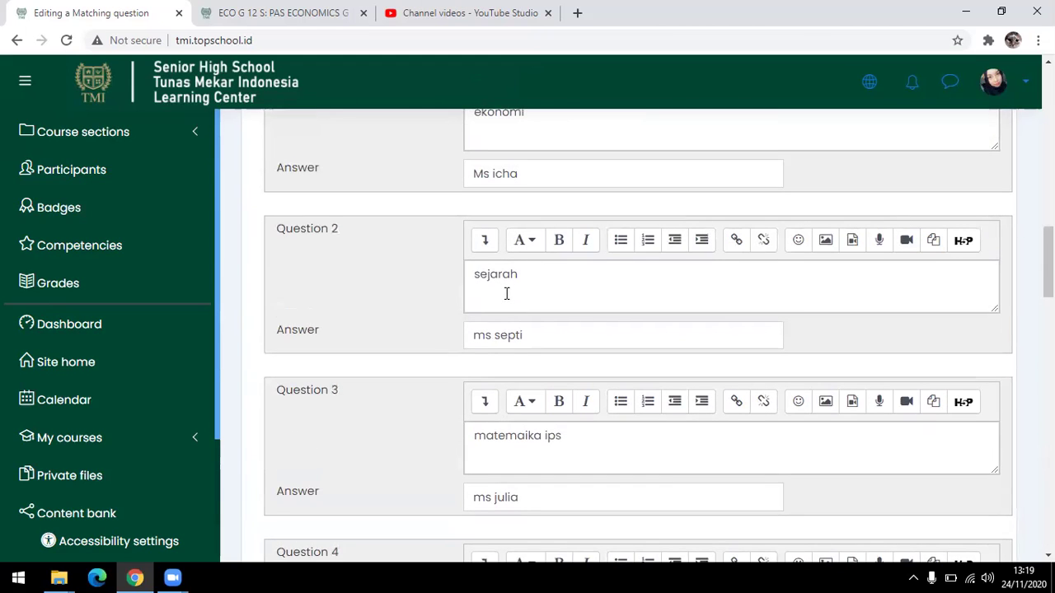
{"action": "scroll", "coordinate": [506, 294], "scroll_direction": "down", "scroll_amount": 12}
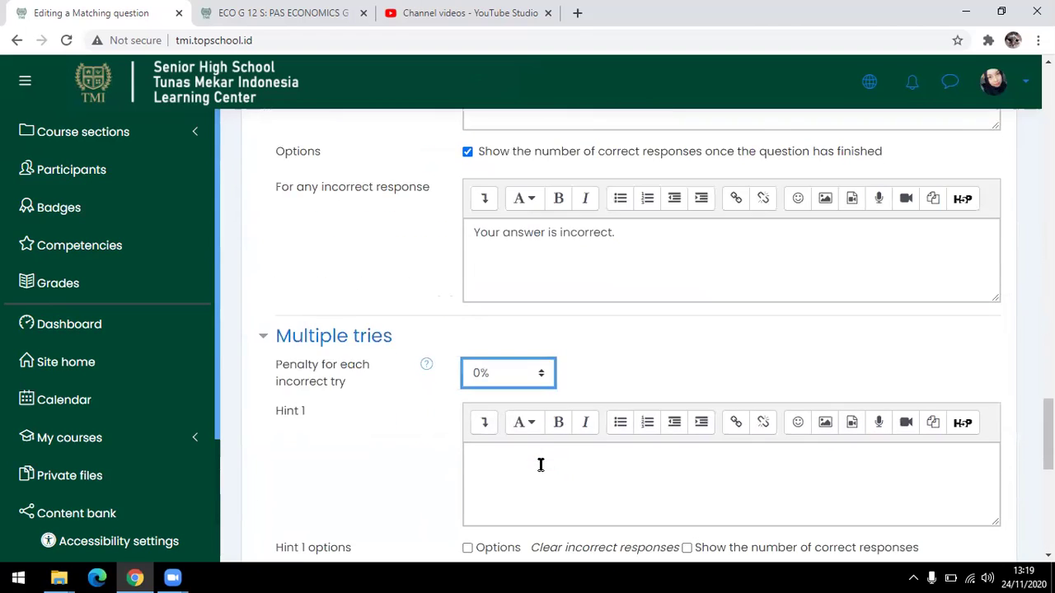
{"action": "scroll", "coordinate": [541, 465], "scroll_direction": "down", "scroll_amount": 7}
{"action": "left_click", "coordinate": [523, 322]}
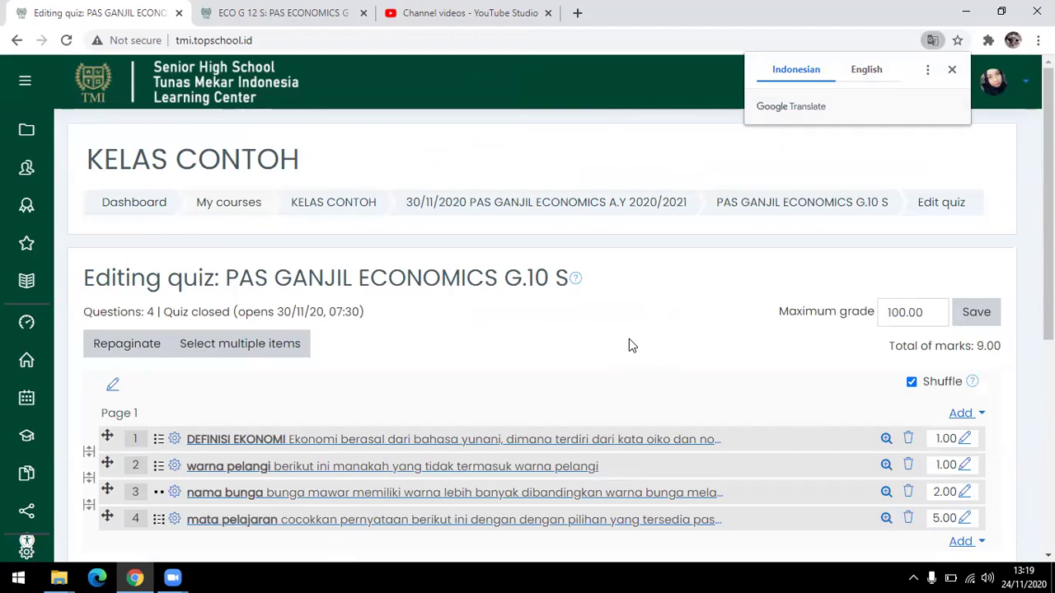
Preview the DEFINISI EKONOMI question, submit "aturan rumah tangga" as its answer, and close the preview
{"action": "left_click", "coordinate": [886, 439]}
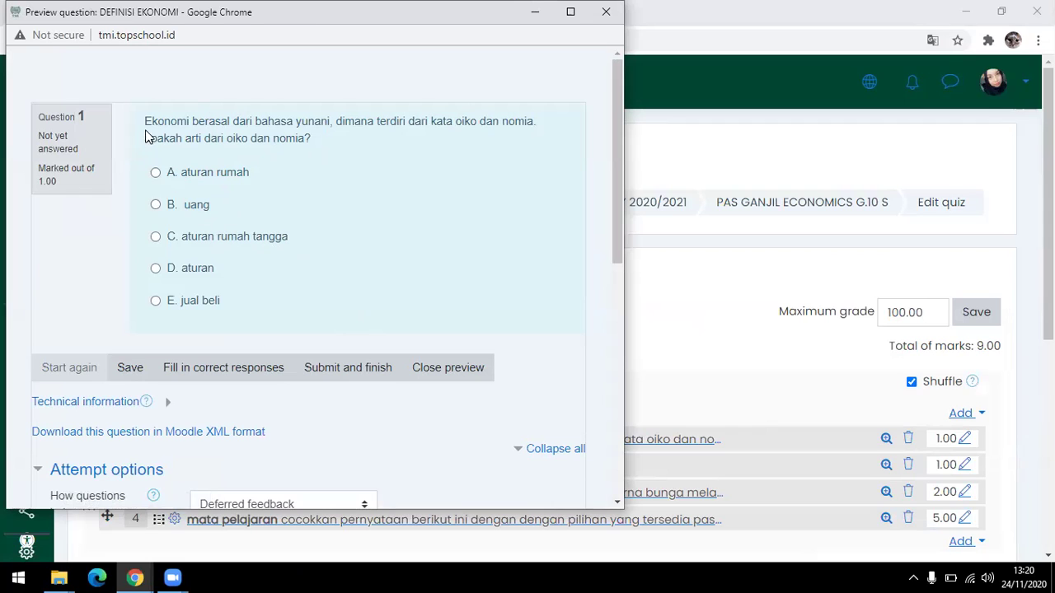
{"action": "left_click", "coordinate": [156, 237]}
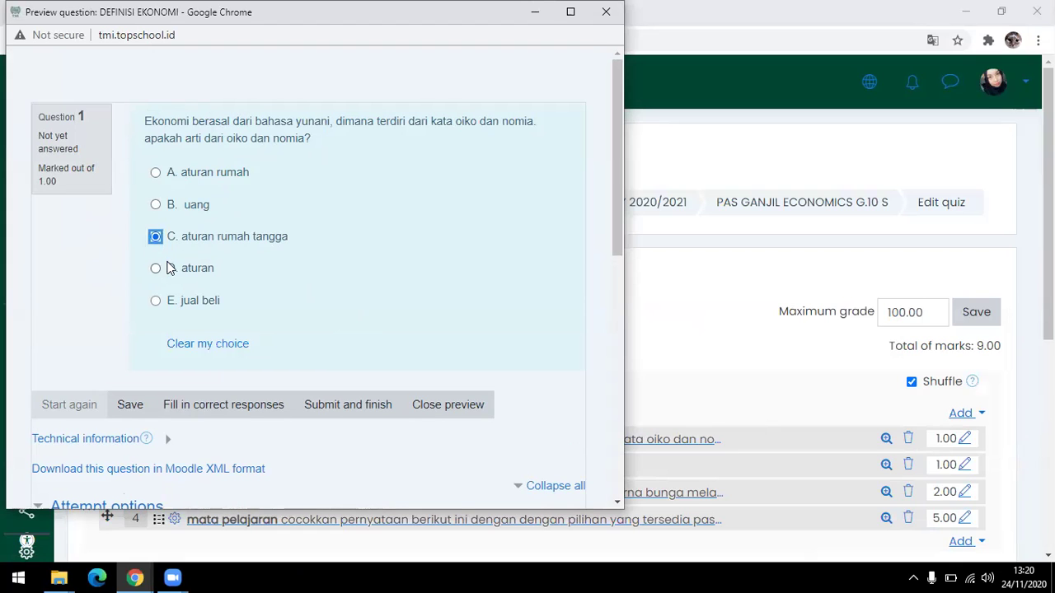
{"action": "scroll", "coordinate": [170, 269], "scroll_direction": "down", "scroll_amount": 3}
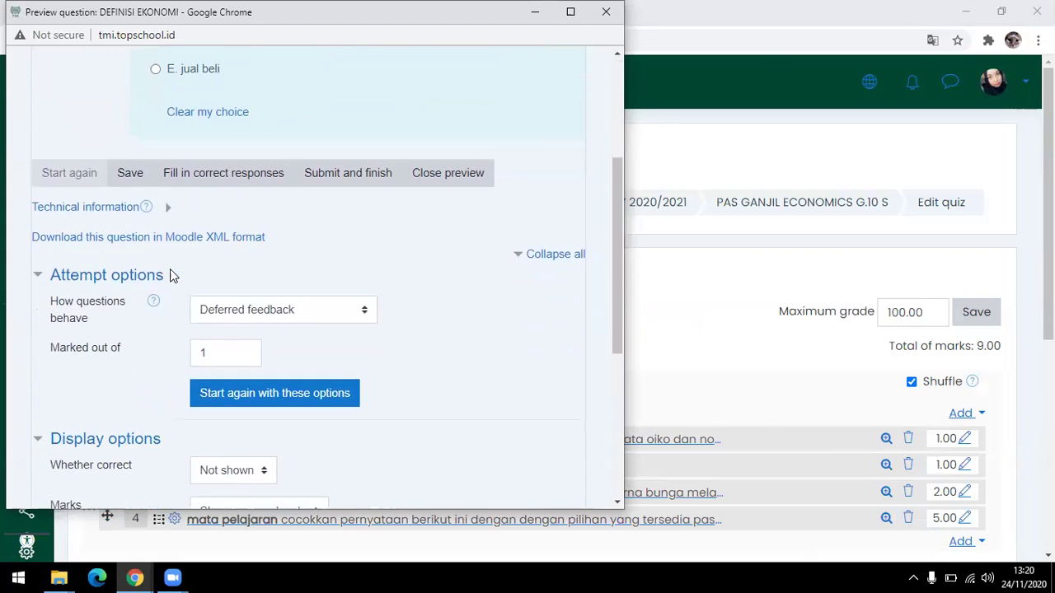
{"action": "scroll", "coordinate": [170, 275], "scroll_direction": "down", "scroll_amount": 4}
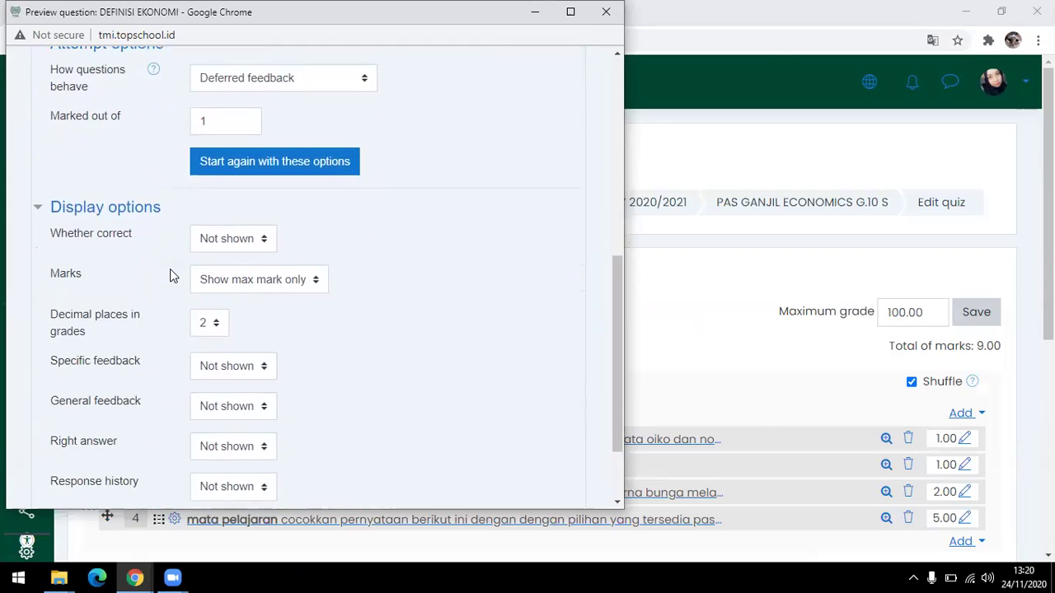
{"action": "scroll", "coordinate": [316, 305], "scroll_direction": "up", "scroll_amount": 8}
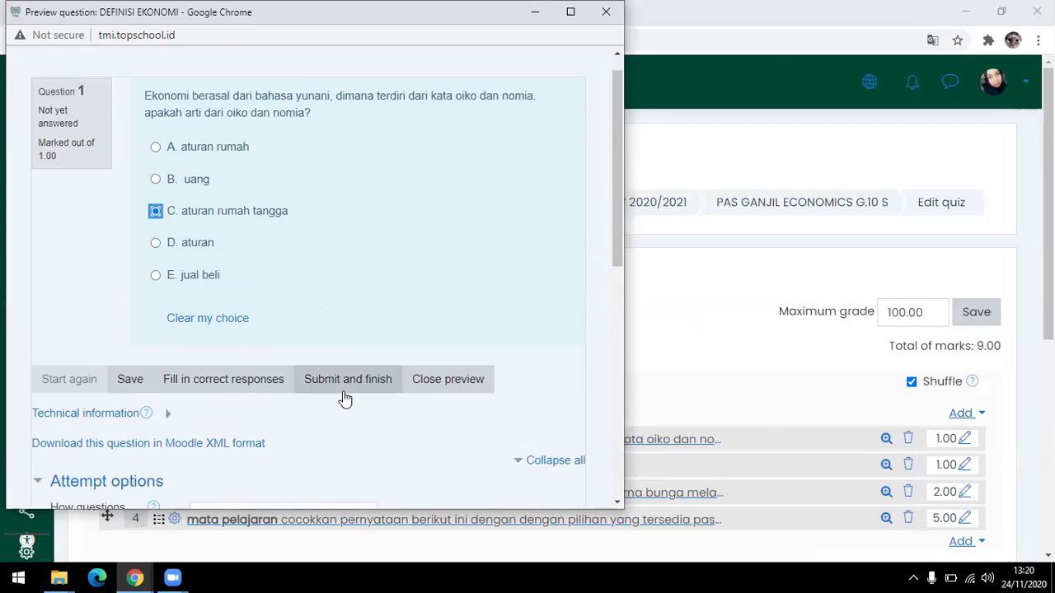
{"action": "left_click", "coordinate": [344, 393]}
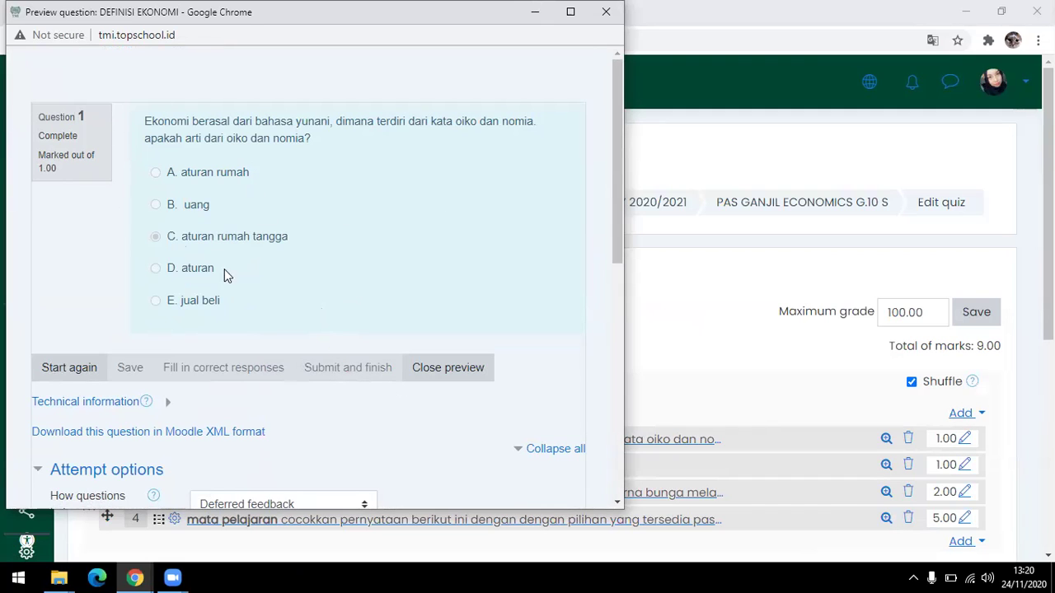
{"action": "left_click", "coordinate": [427, 370]}
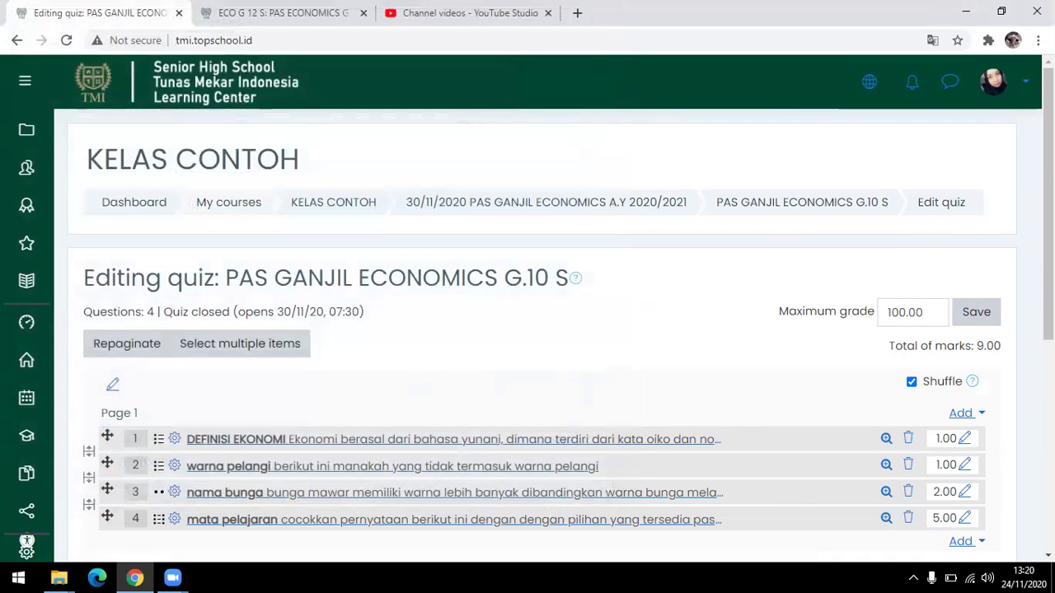
Preview the warna pelangi question, submit the answers biru, hitam and putih, and close the preview
{"action": "scroll", "coordinate": [968, 478], "scroll_direction": "down", "scroll_amount": 1}
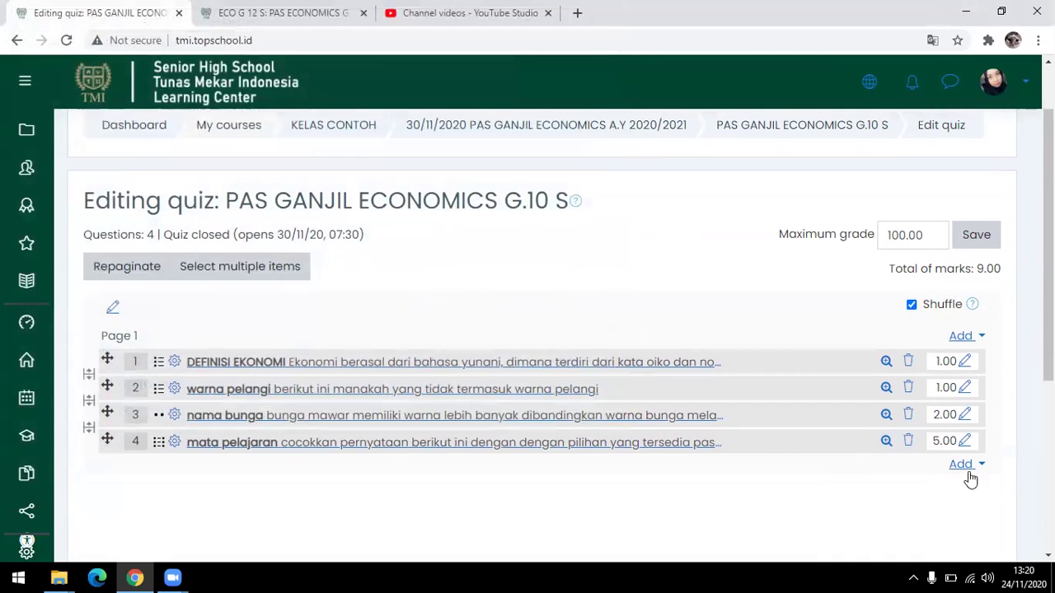
{"action": "left_click", "coordinate": [887, 389]}
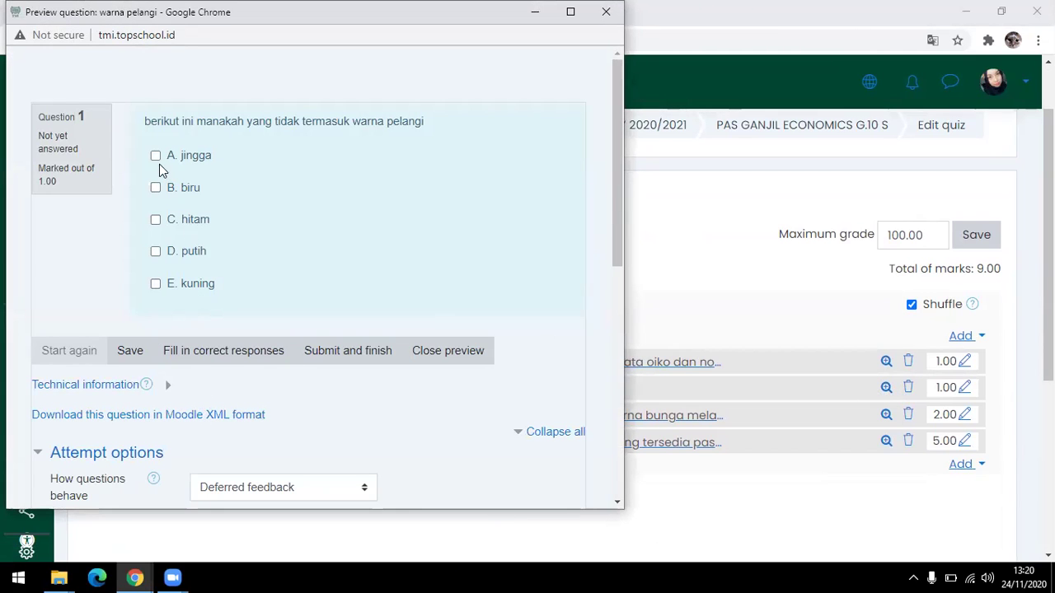
{"action": "left_click", "coordinate": [155, 221]}
{"action": "left_click", "coordinate": [155, 251]}
{"action": "left_click", "coordinate": [155, 188]}
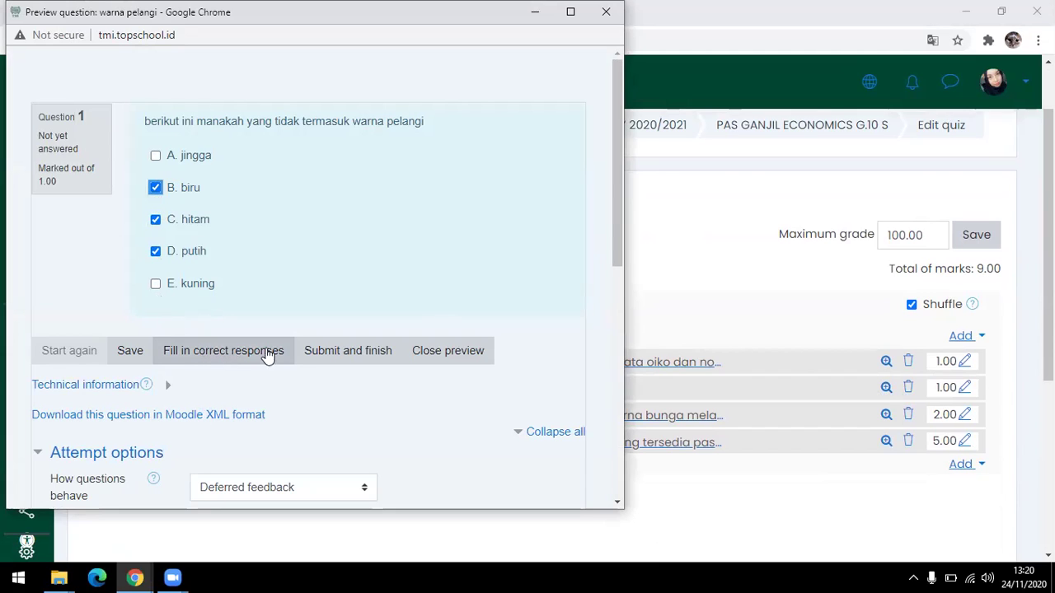
{"action": "left_click", "coordinate": [329, 356]}
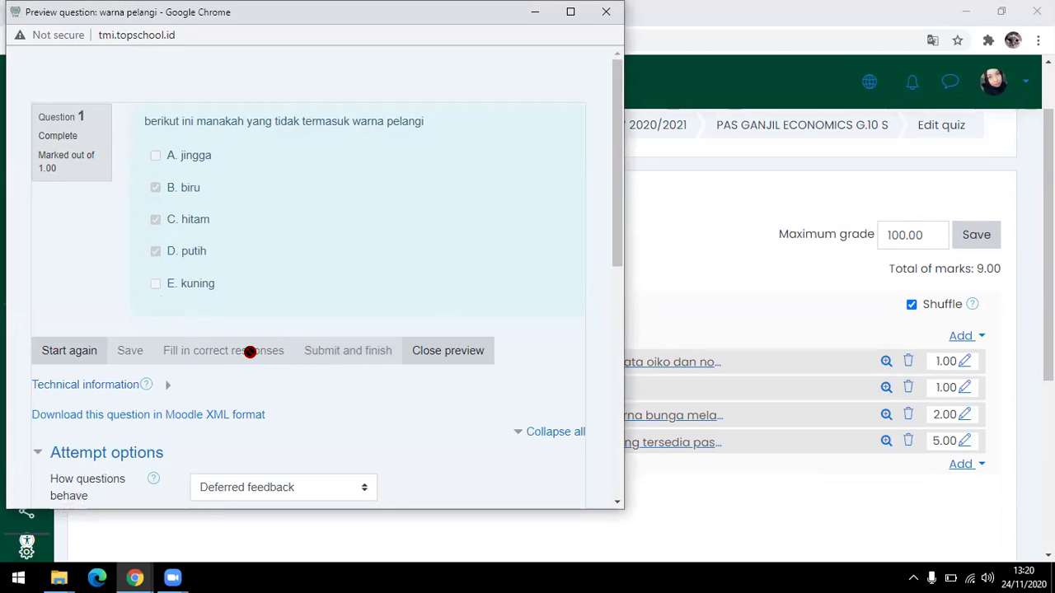
{"action": "left_click", "coordinate": [445, 369]}
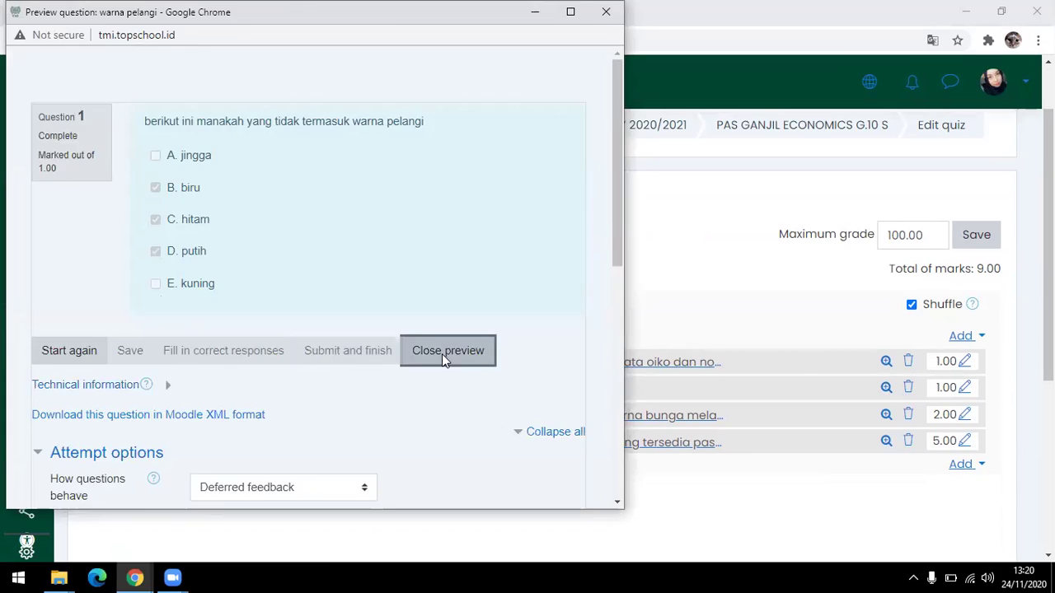